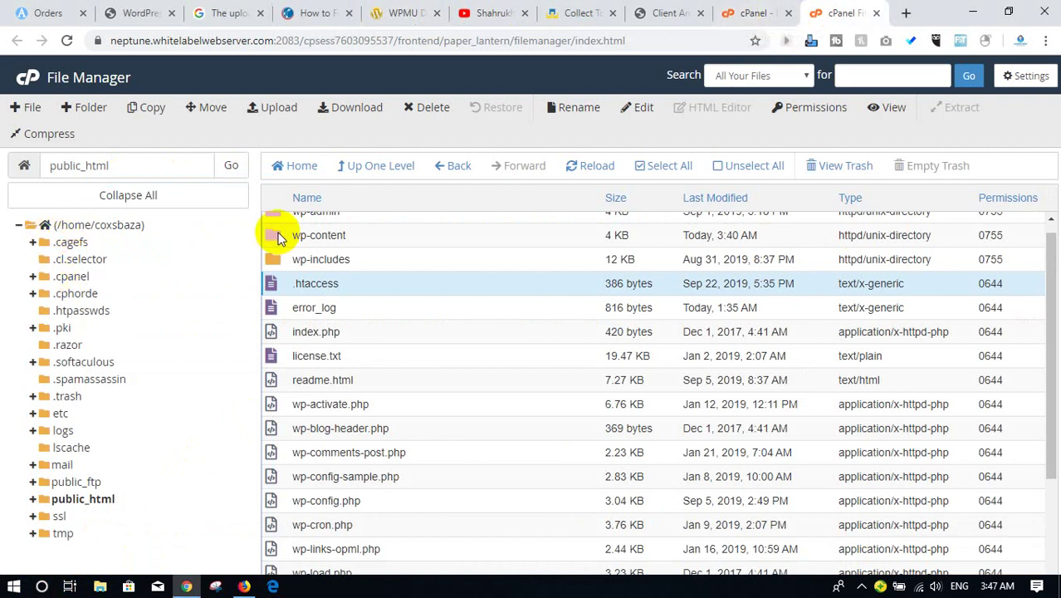
# Open the .htaccess file in public_html in the code editor, keeping the utf-8 encoding.
pyautogui.scroll(1, 1044, 283)
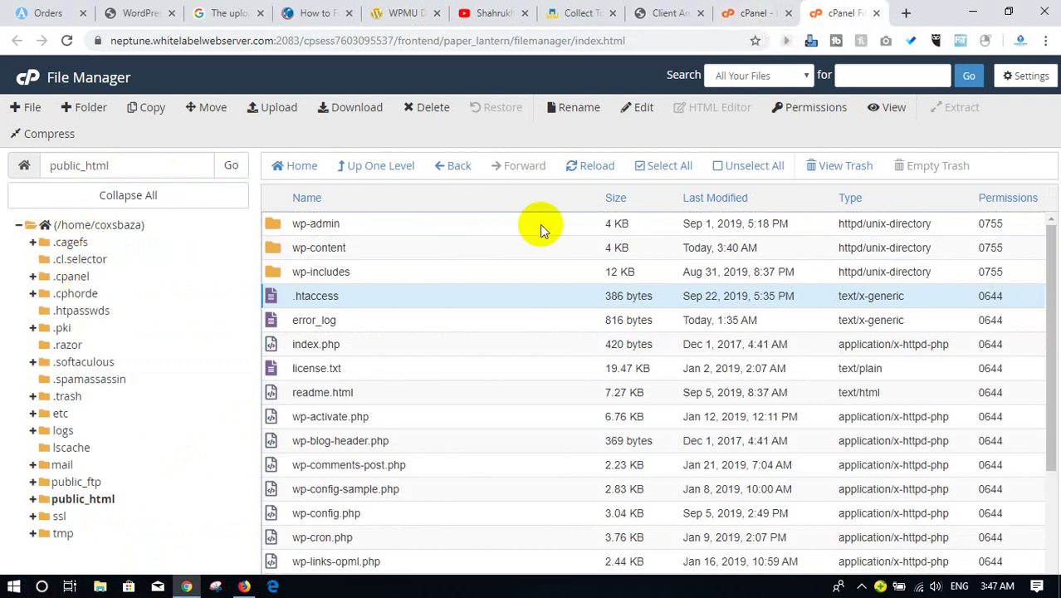
pyautogui.doubleClick(339, 296)
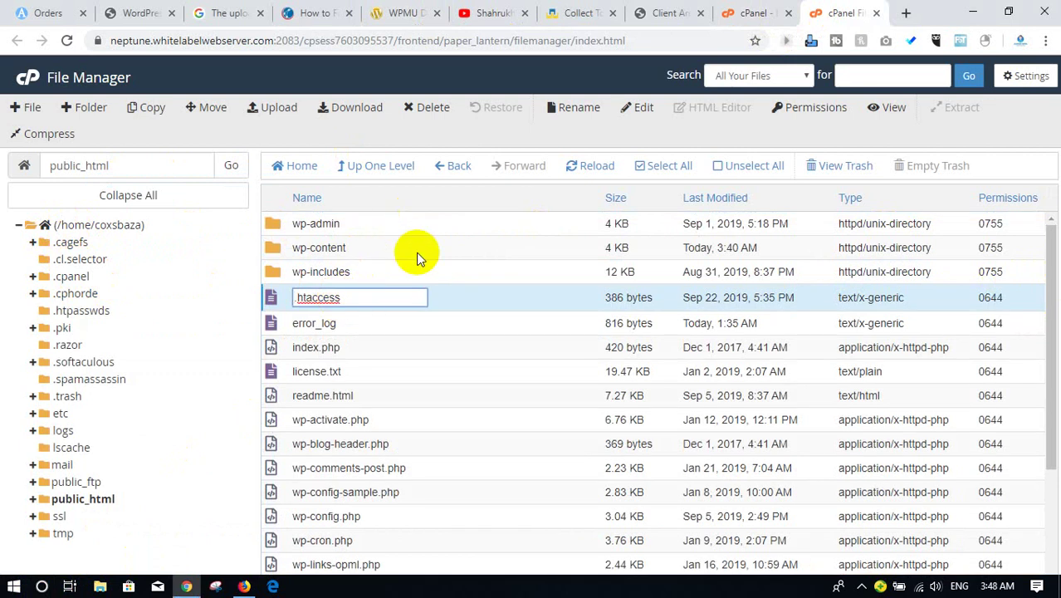
pyautogui.click(480, 294)
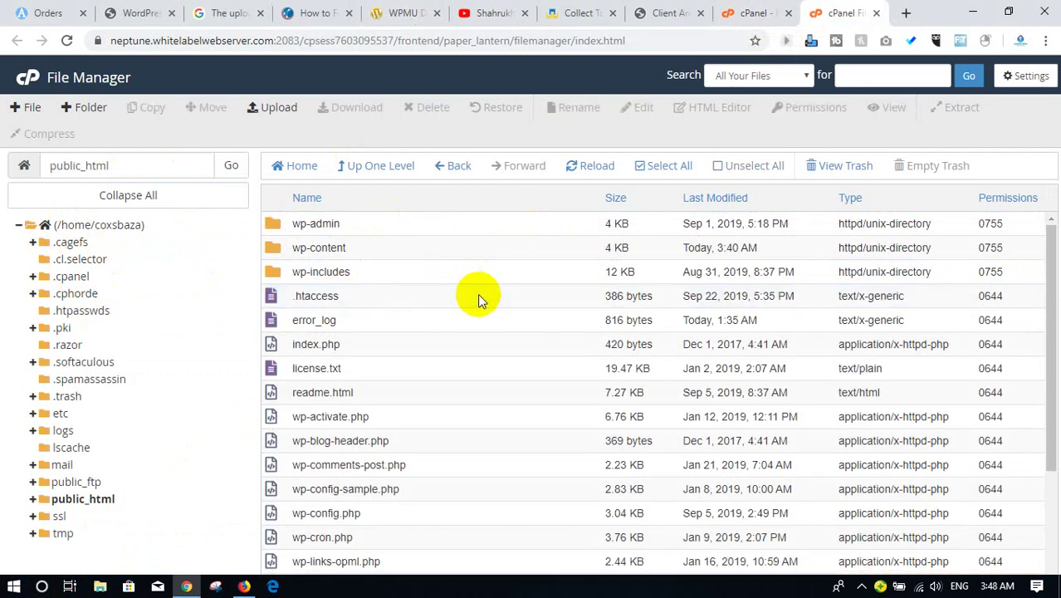
pyautogui.click(271, 295)
pyautogui.click(640, 109)
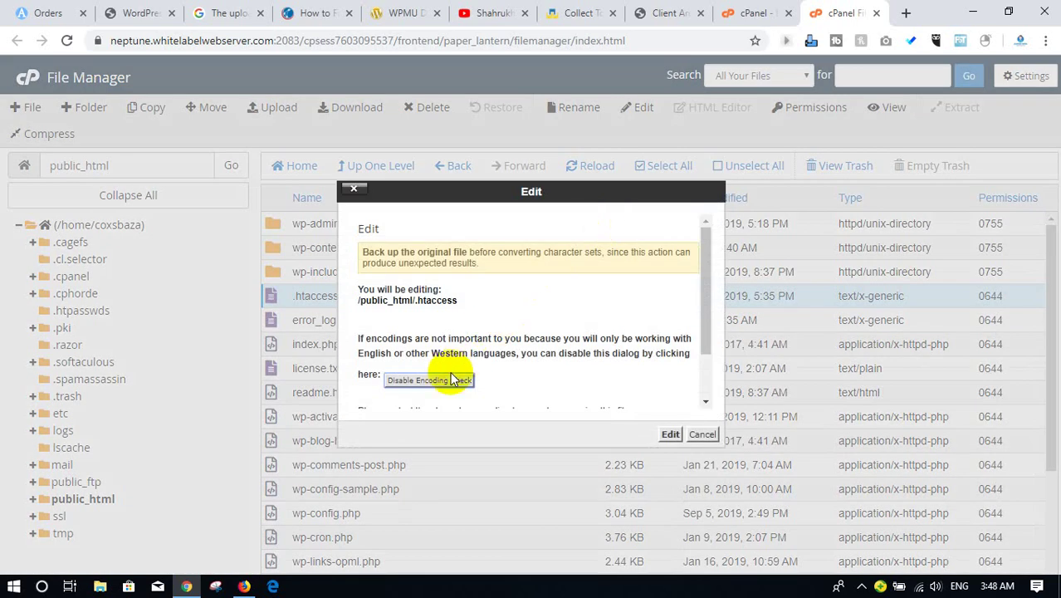
pyautogui.click(670, 433)
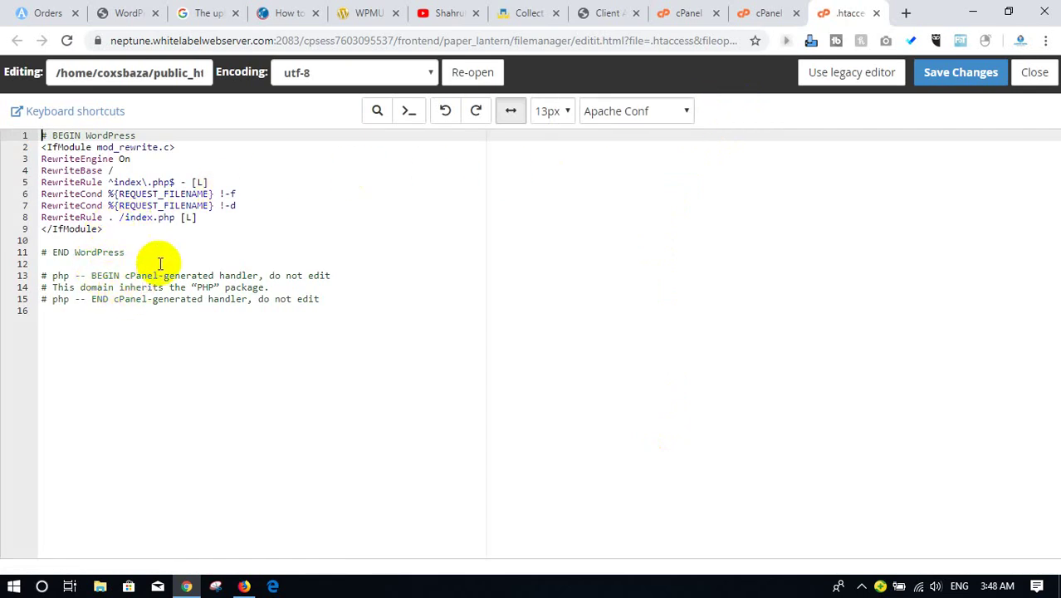
pyautogui.click(156, 219)
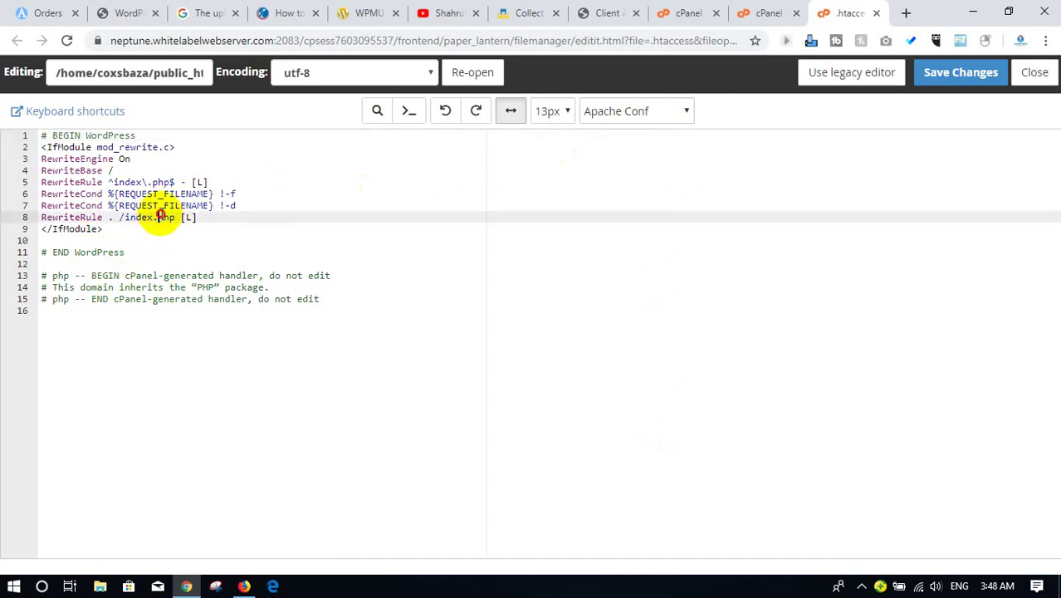
pyautogui.click(130, 264)
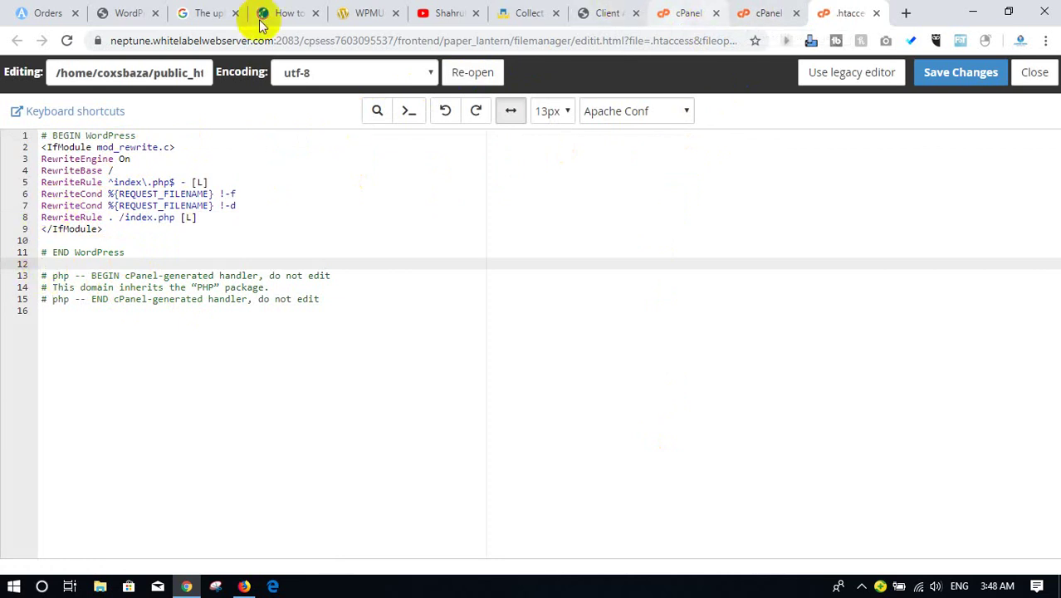
# Copy the text "php_value upload_max_filesize" from the .htaccess instructions in the phoenixNAP article.
pyautogui.click(286, 13)
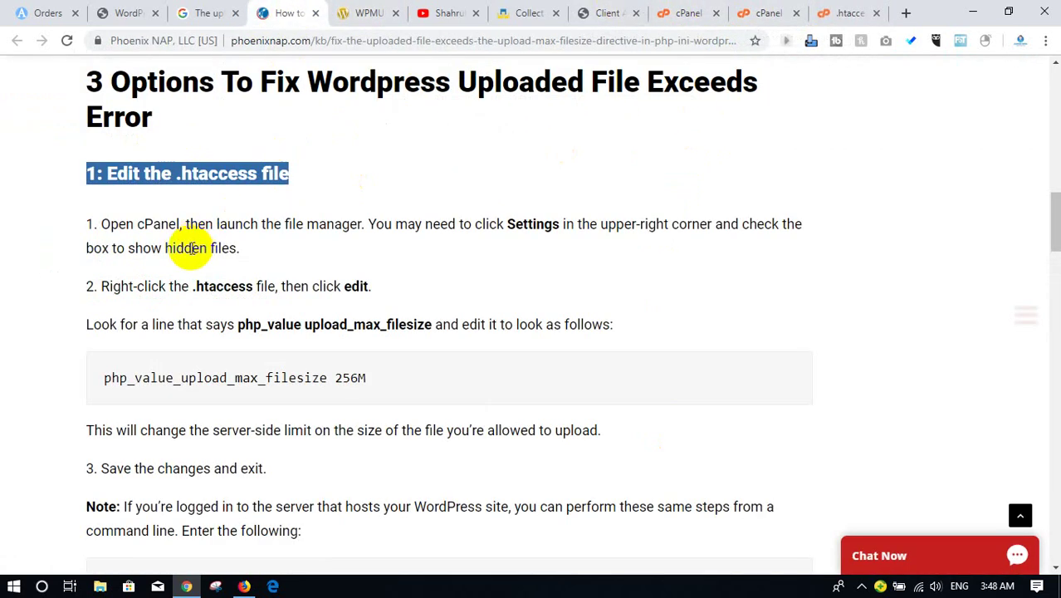
pyautogui.moveTo(191, 285); pyautogui.dragTo(295, 284)
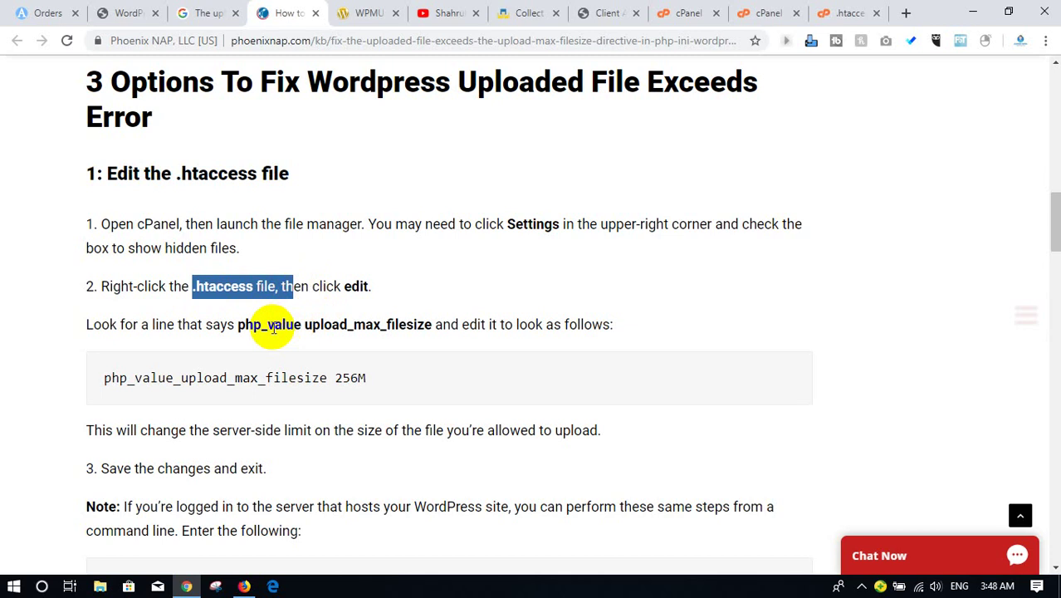
pyautogui.moveTo(239, 324); pyautogui.dragTo(432, 324)
pyautogui.hotkey('ctrl', 'c')
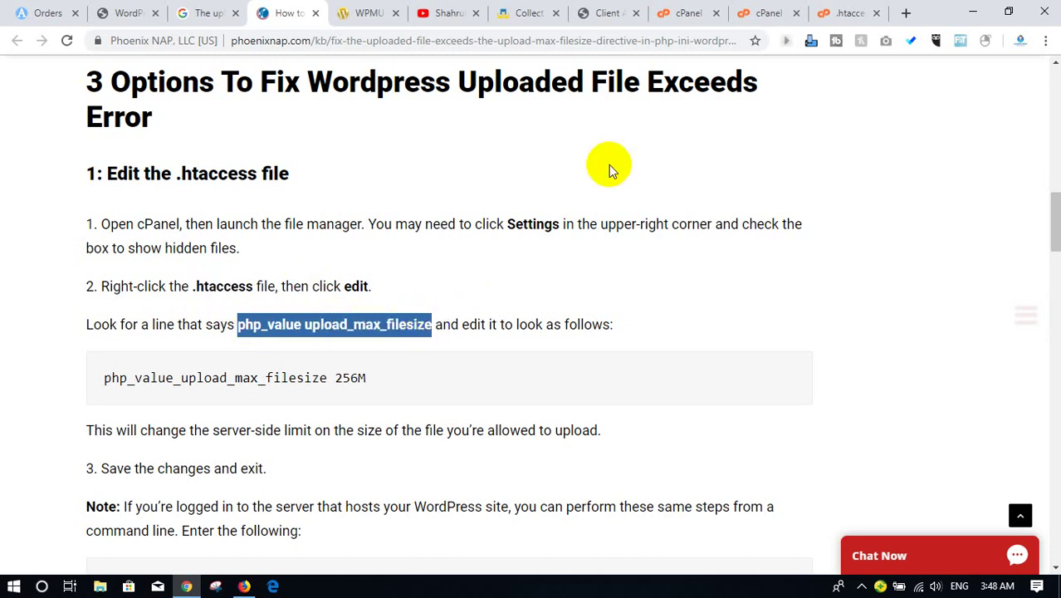
# Search the .htaccess file for "php_value upload_max_filesize" and close the editor.
pyautogui.click(840, 11)
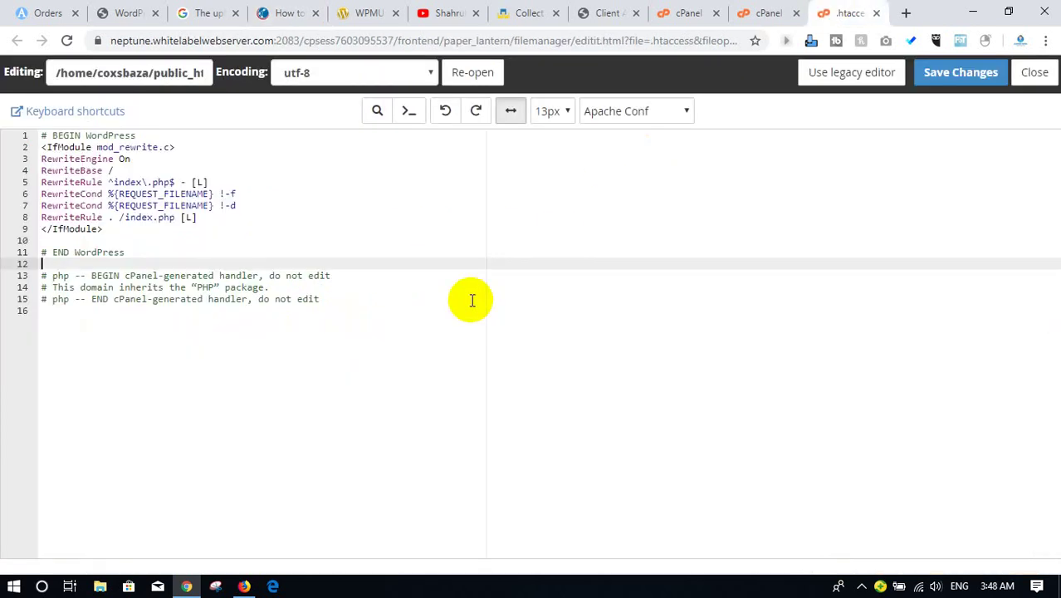
pyautogui.hotkey('ctrl', 'f')
pyautogui.click(463, 219)
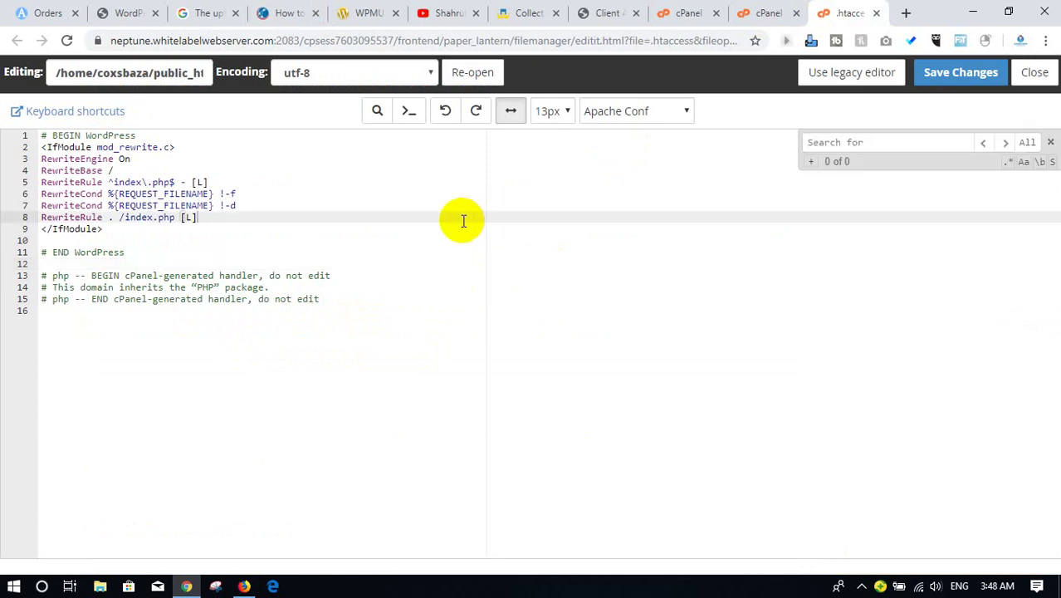
pyautogui.hotkey('ctrl', 'v')
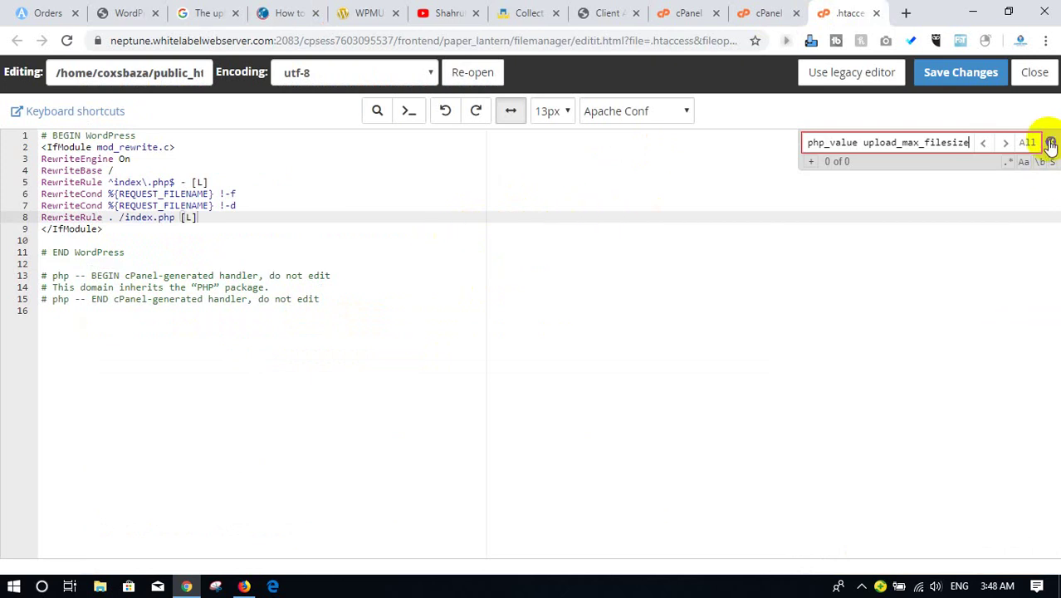
pyautogui.click(1034, 72)
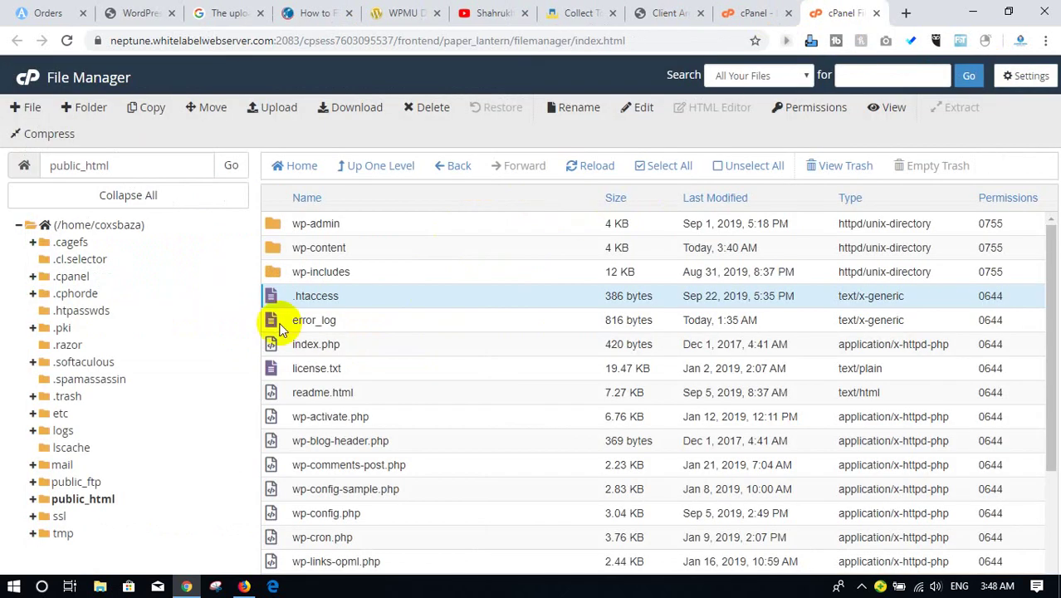
# Reopen .htaccess for editing with the encoding check disabled, then close the file and dismiss the encoding verification notice.
pyautogui.rightClick(271, 300)
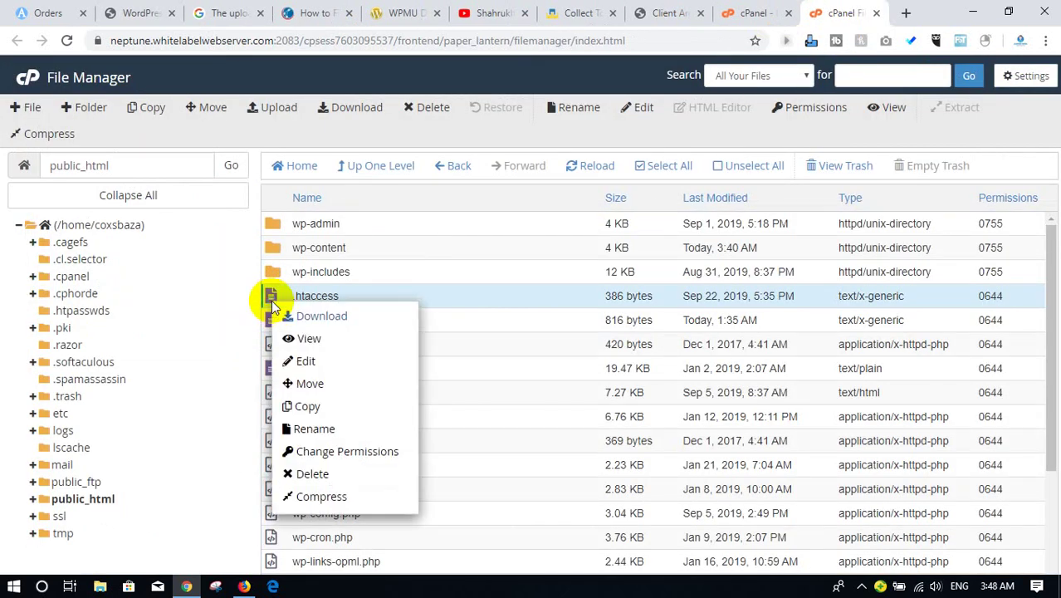
pyautogui.click(306, 361)
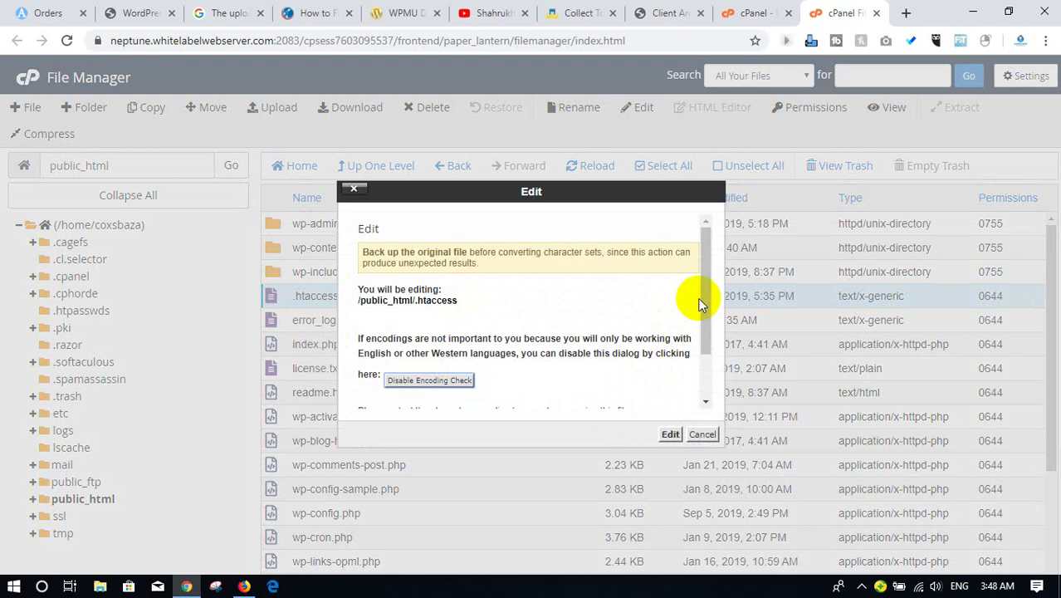
pyautogui.moveTo(703, 300); pyautogui.dragTo(695, 356)
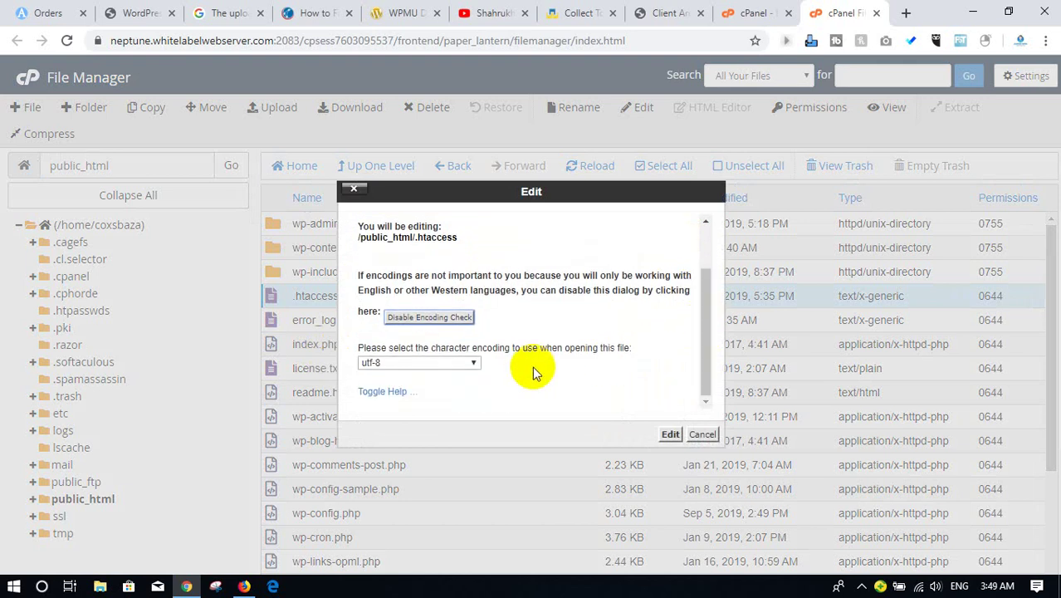
pyautogui.click(453, 318)
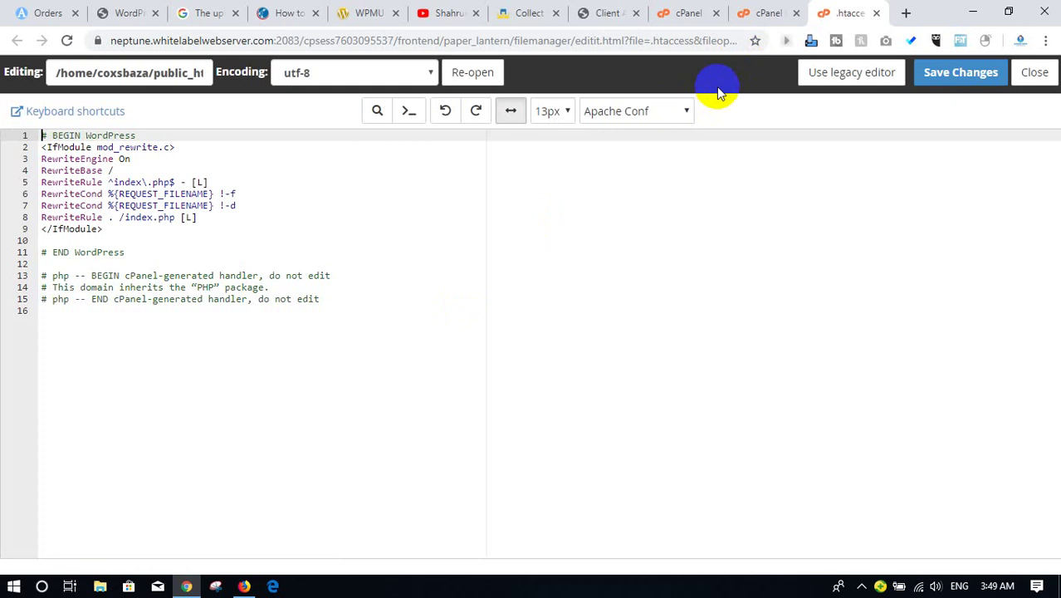
pyautogui.click(878, 14)
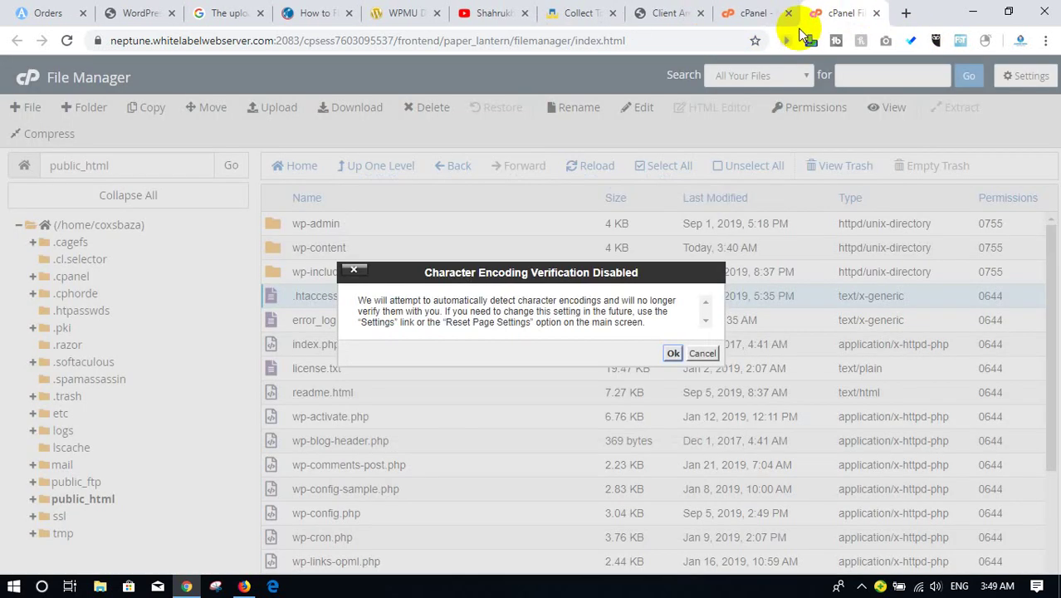
pyautogui.click(702, 354)
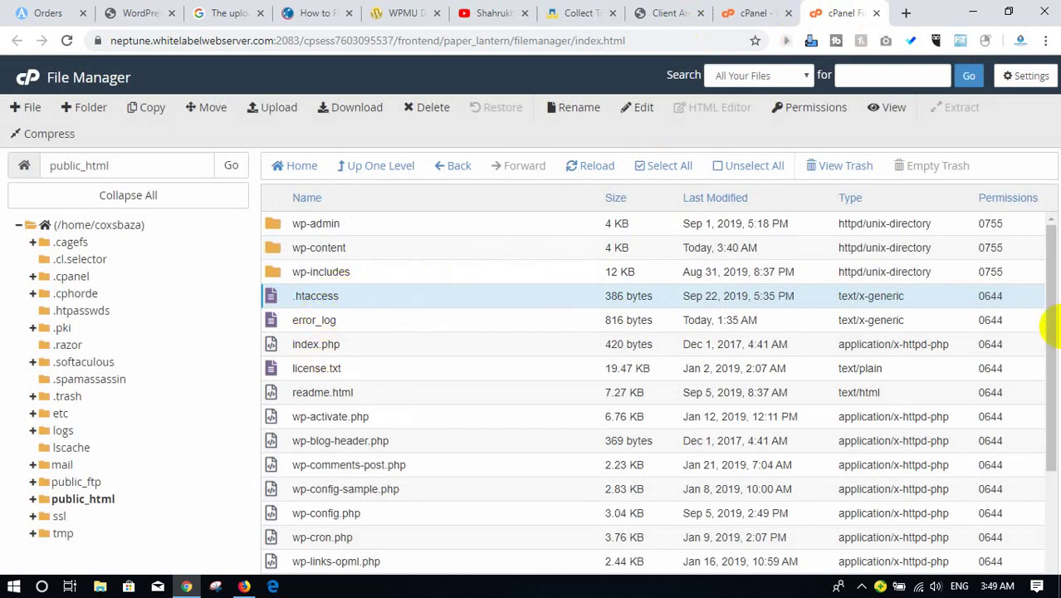
# Read the article's second option, "Editing wp-config.php file", for raising the upload size limit.
pyautogui.moveTo(1054, 326); pyautogui.dragTo(1034, 490)
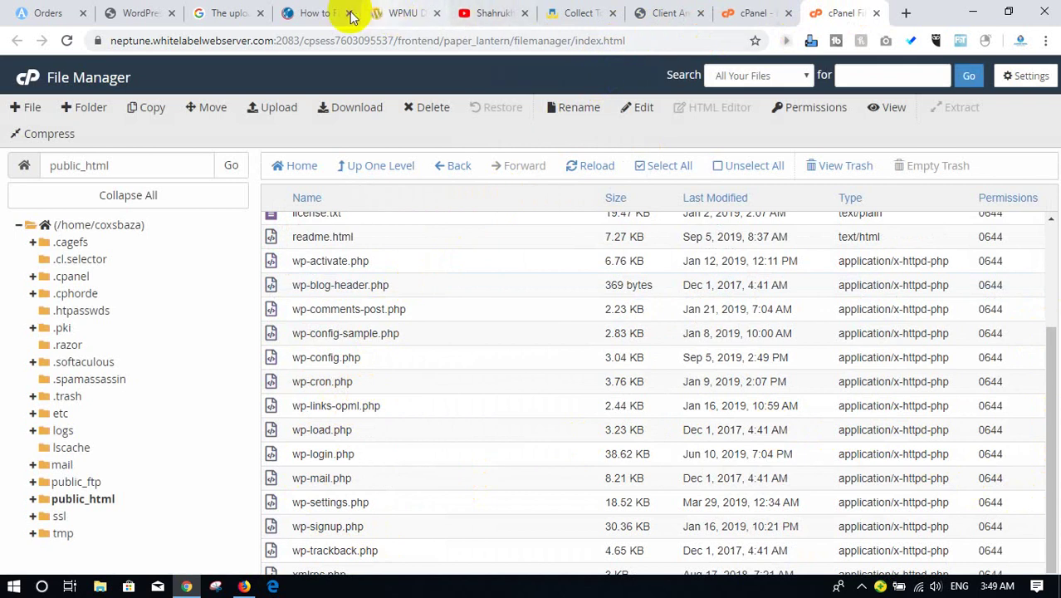
pyautogui.click(306, 12)
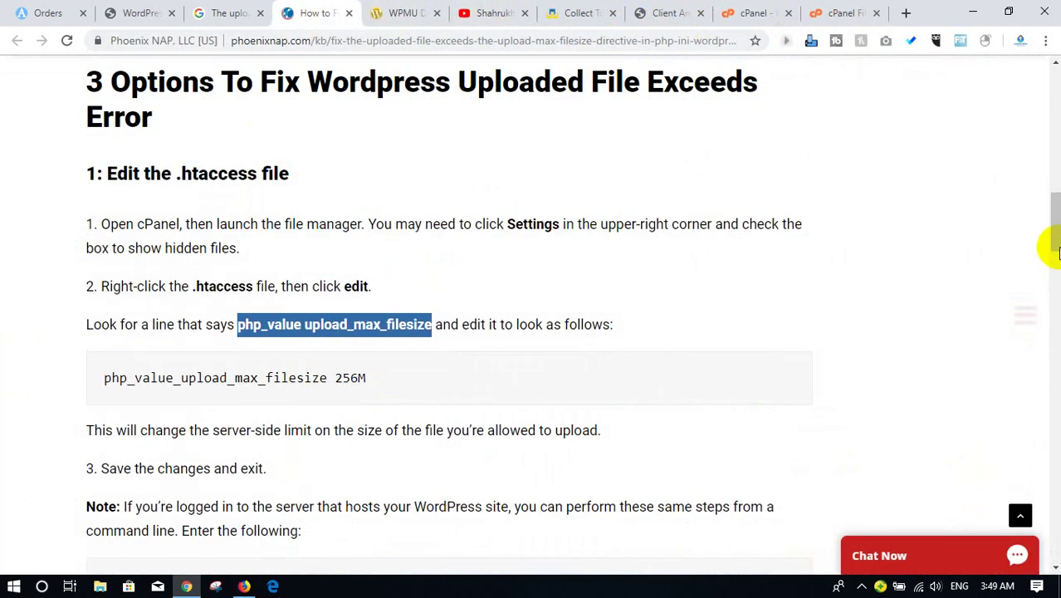
pyautogui.click(1057, 243)
pyautogui.moveTo(1046, 230); pyautogui.dragTo(1037, 309)
pyautogui.doubleClick(139, 102)
pyautogui.moveTo(139, 101); pyautogui.dragTo(328, 112)
pyautogui.click(248, 126)
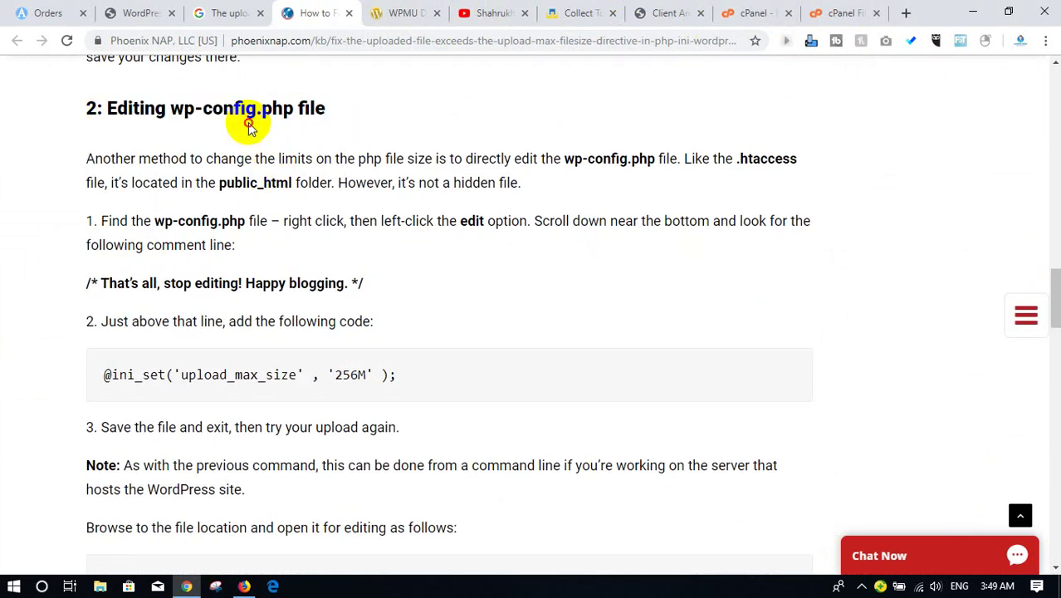
# Open the wp-config.php file in public_html for editing in the cPanel File Manager.
pyautogui.click(843, 13)
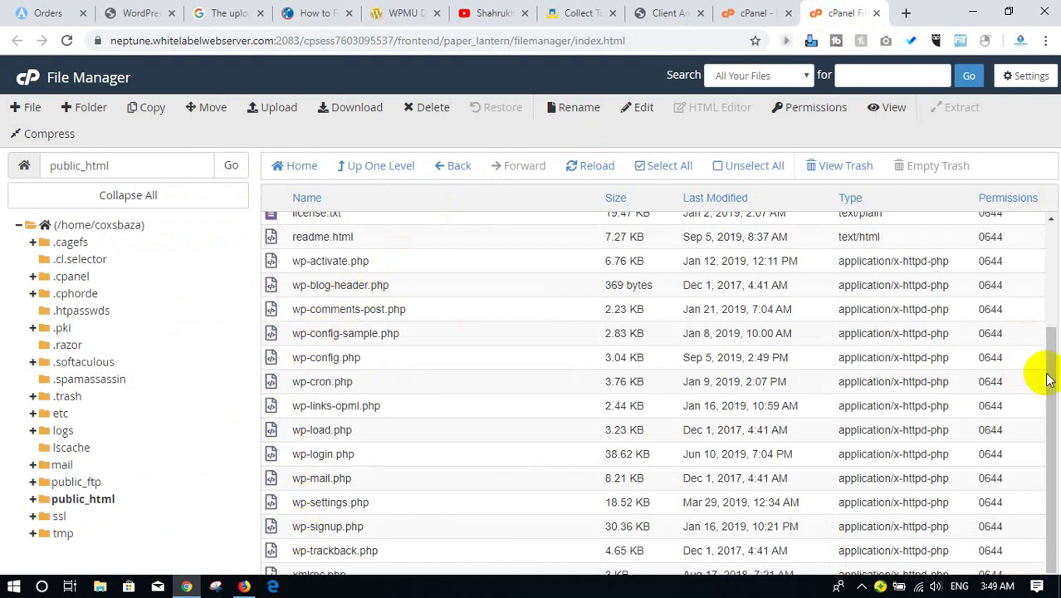
pyautogui.moveTo(1048, 379); pyautogui.dragTo(1042, 338)
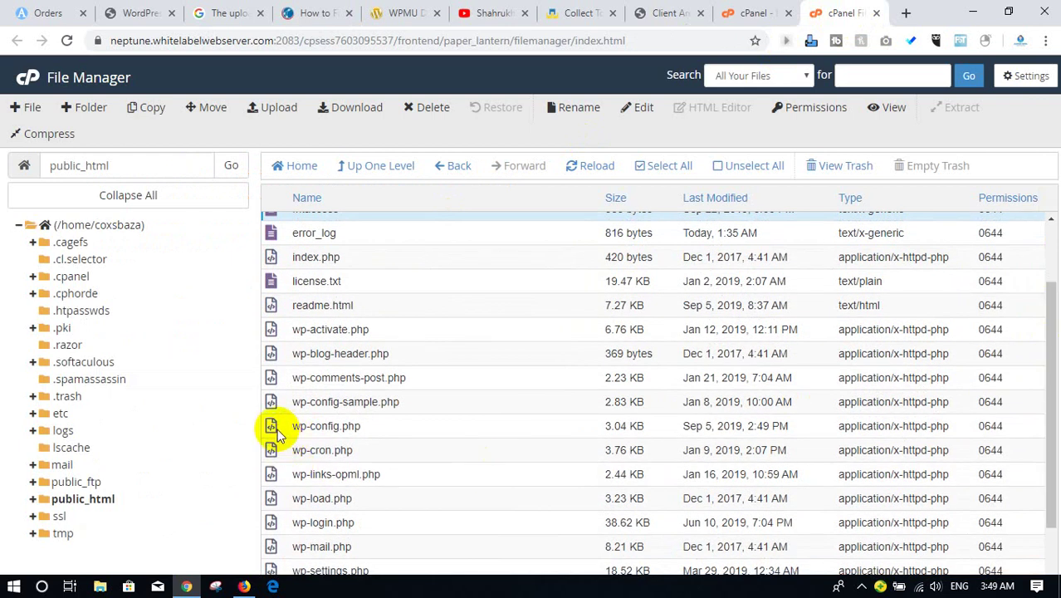
pyautogui.rightClick(332, 427)
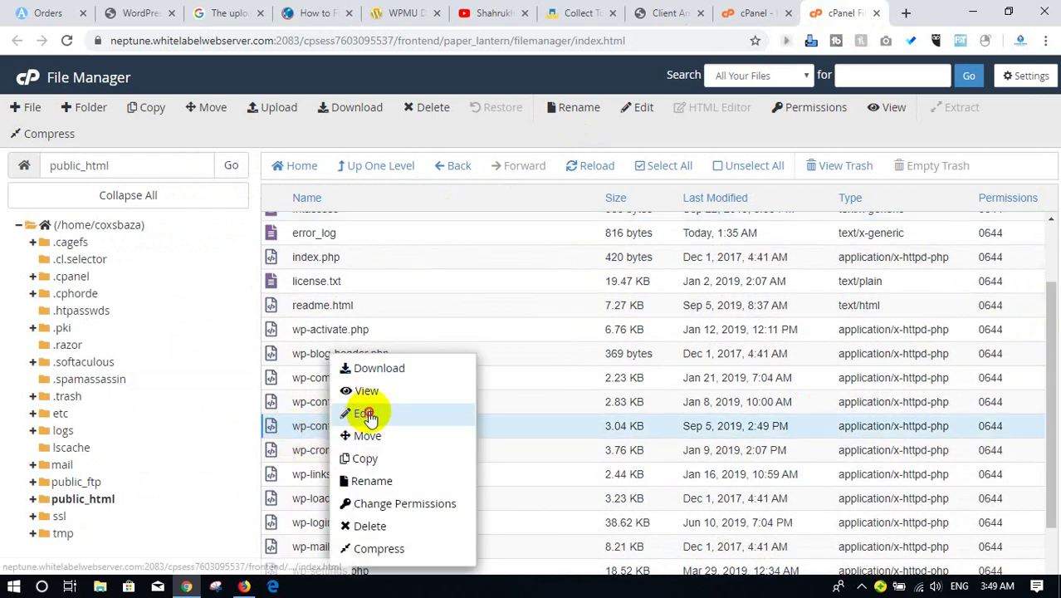
pyautogui.click(365, 413)
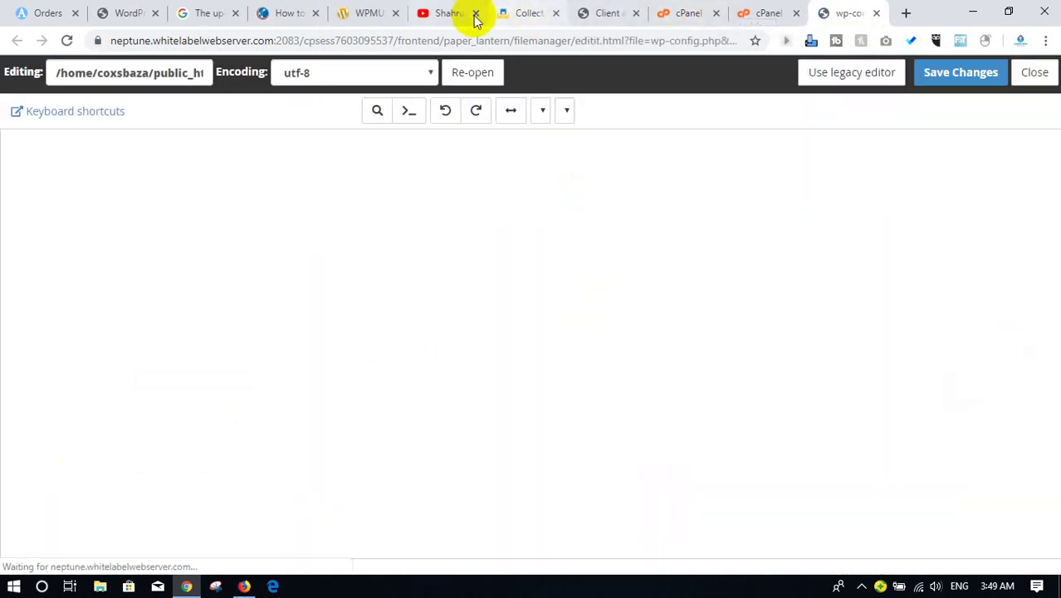
# Copy the comment line "/* That's all, stop editing! Happy blogging. */" from the article's wp-config.php instructions.
pyautogui.click(285, 13)
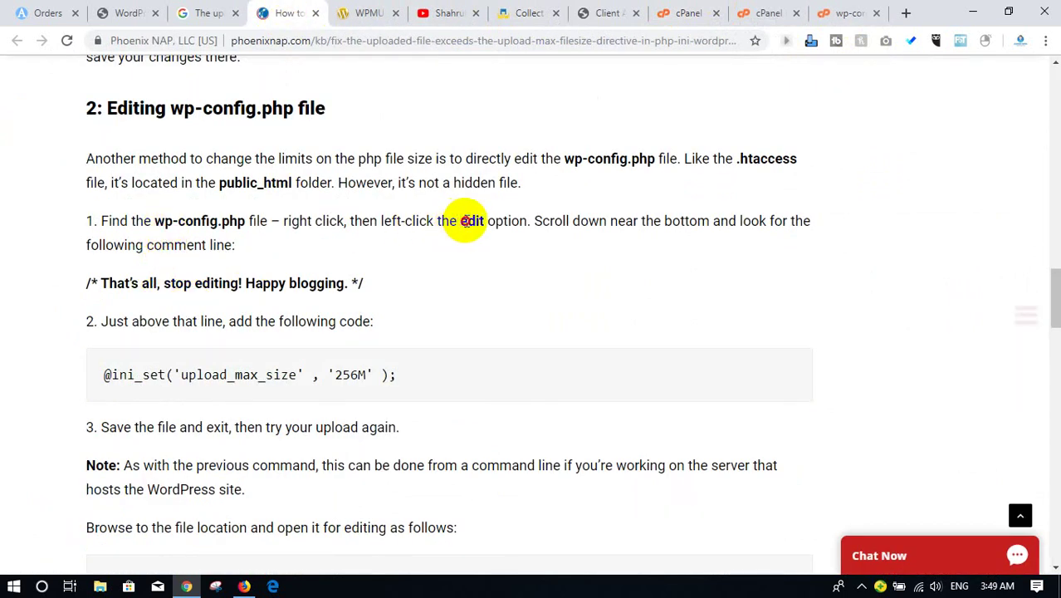
pyautogui.moveTo(460, 221); pyautogui.dragTo(479, 220)
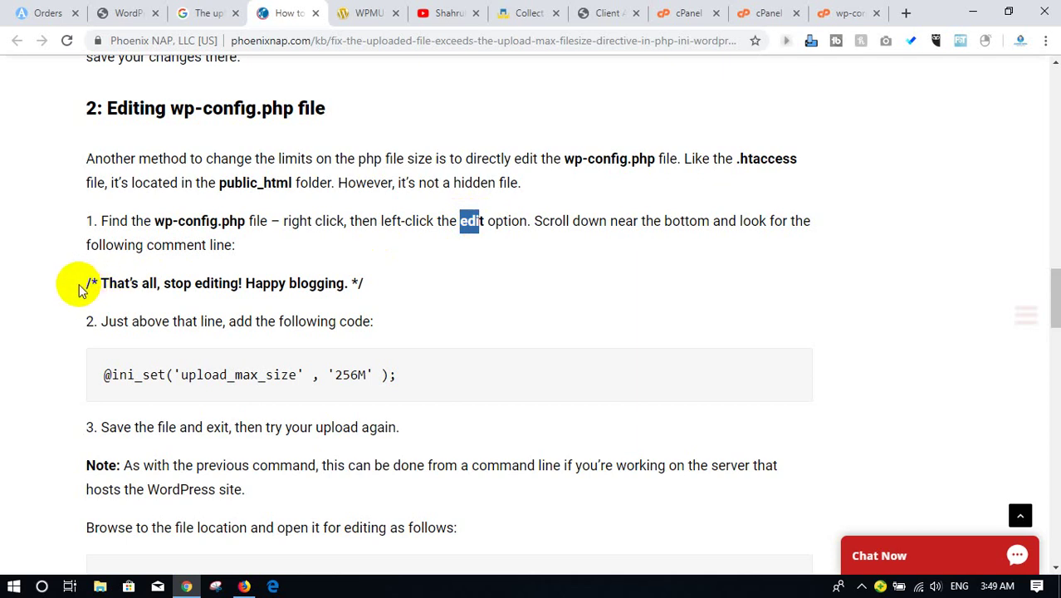
pyautogui.moveTo(81, 289); pyautogui.dragTo(338, 283)
pyautogui.click(341, 284)
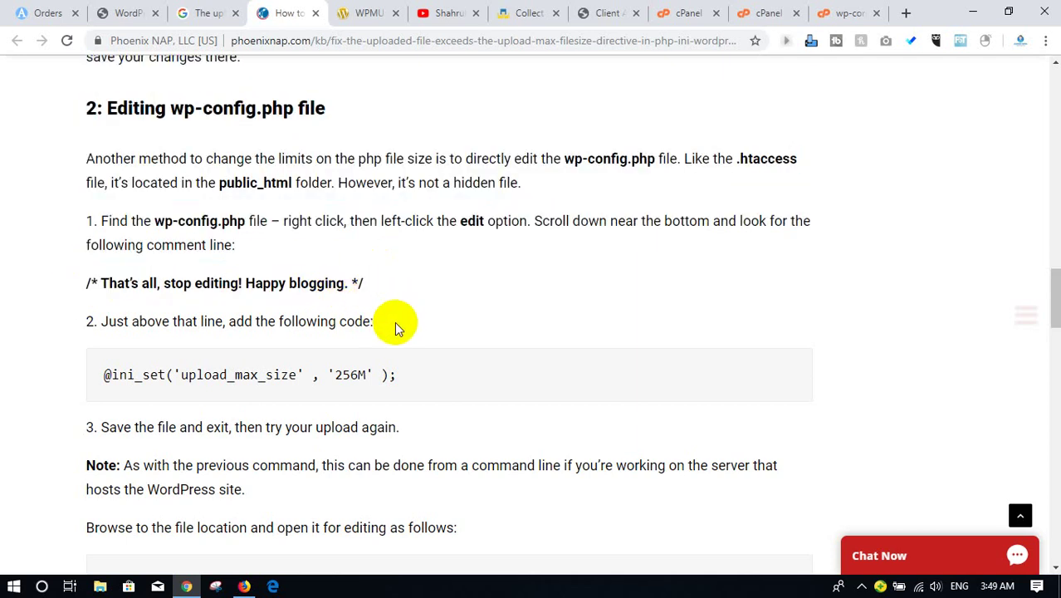
pyautogui.moveTo(397, 374); pyautogui.dragTo(106, 379)
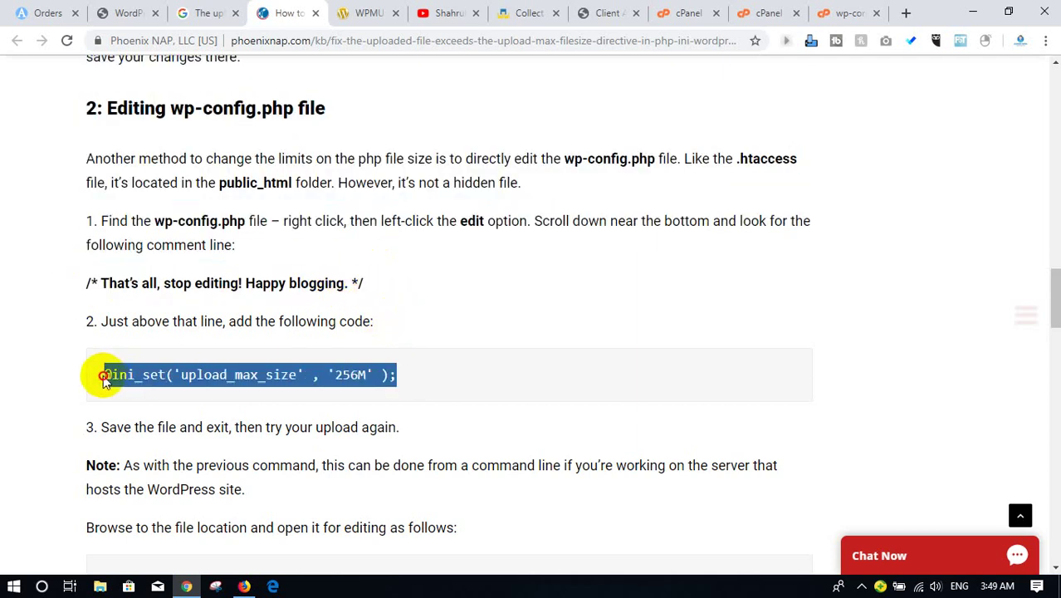
pyautogui.moveTo(87, 284); pyautogui.dragTo(418, 295)
pyautogui.hotkey('ctrl', 'c')
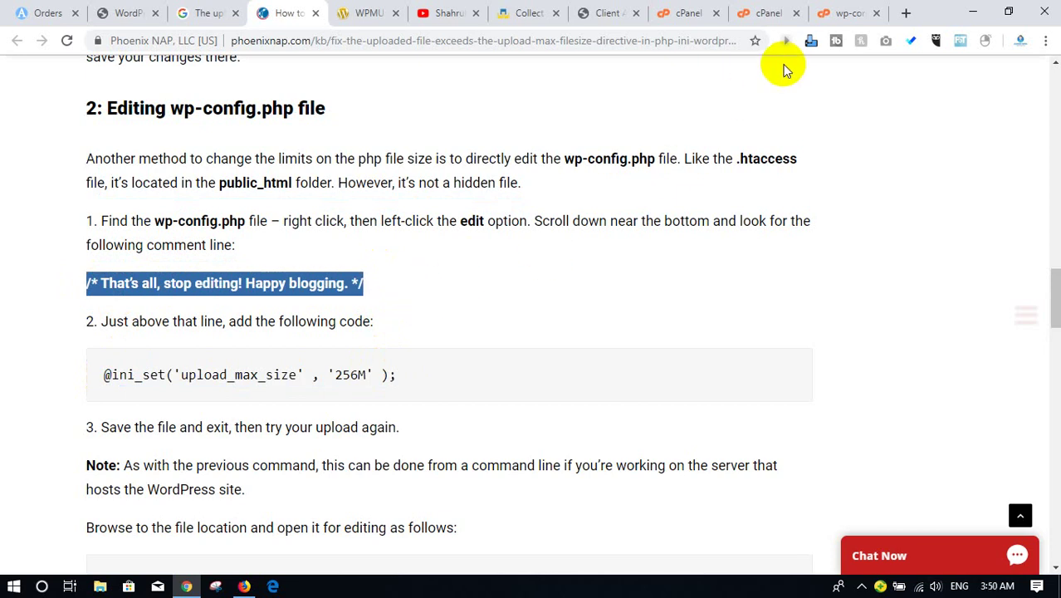
# Search wp-config.php for the copied comment line "/* That's all, stop editing! Happy blogging. */".
pyautogui.click(827, 13)
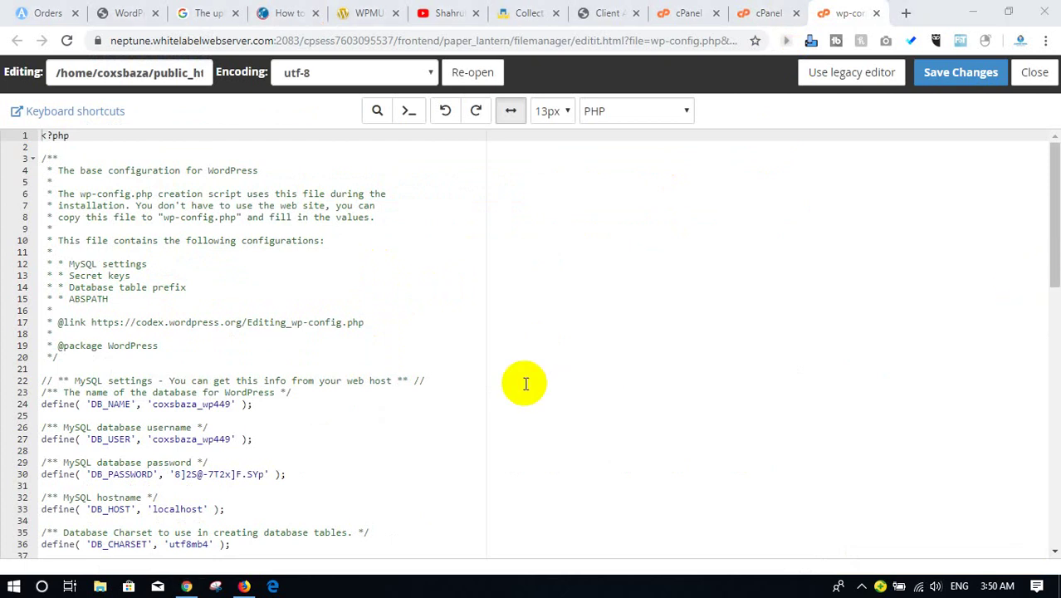
pyautogui.click(377, 205)
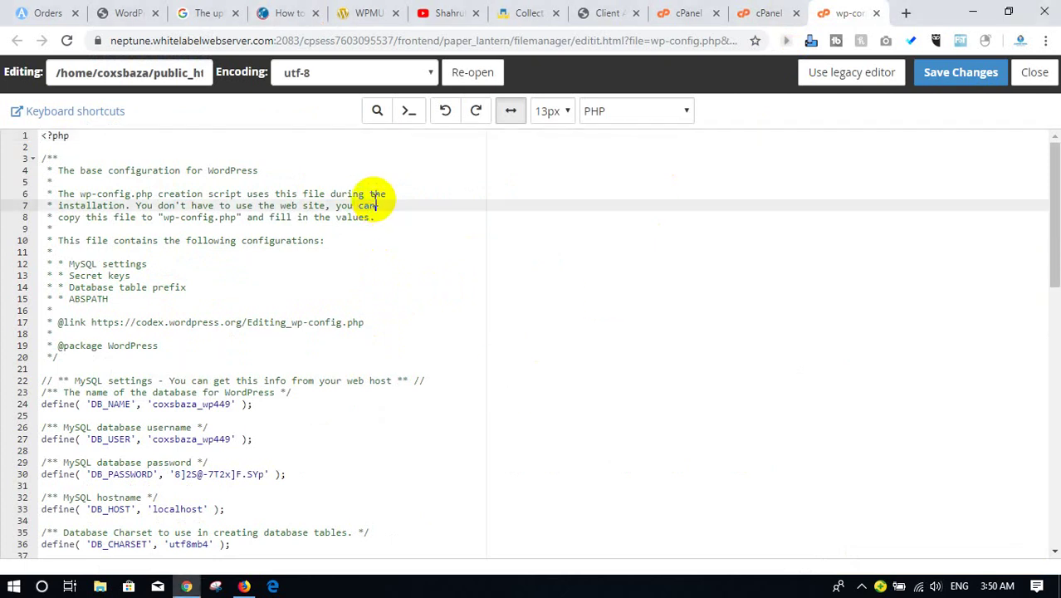
pyautogui.hotkey('ctrl', 'f')
pyautogui.hotkey('ctrl', 'v')
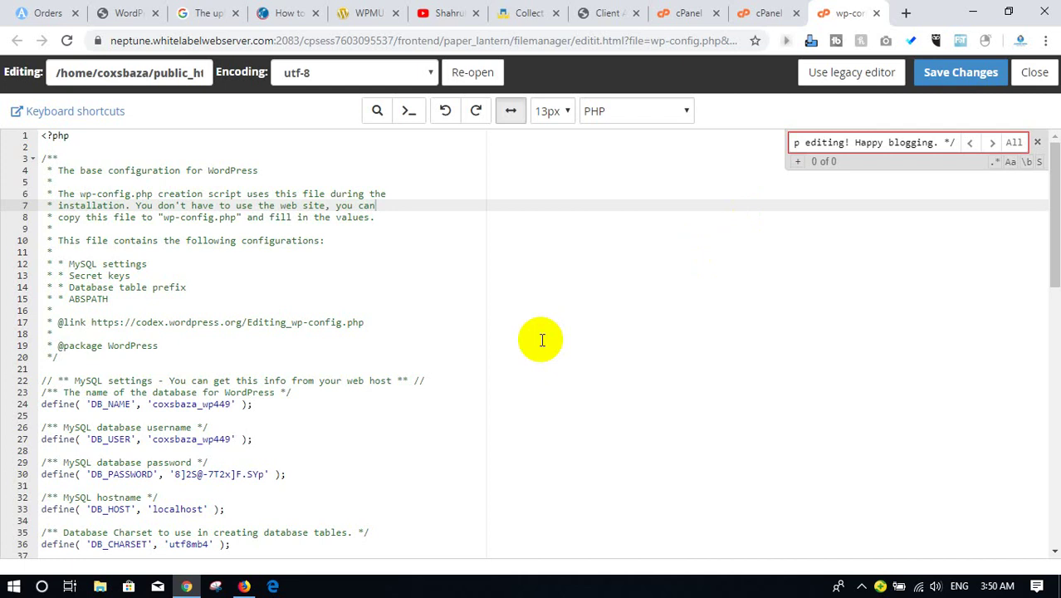
# Insert two new lines below the WP_DEBUG definition in wp-config.php, above the "That's all, stop editing!" comment.
pyautogui.moveTo(1044, 230); pyautogui.dragTo(1014, 492)
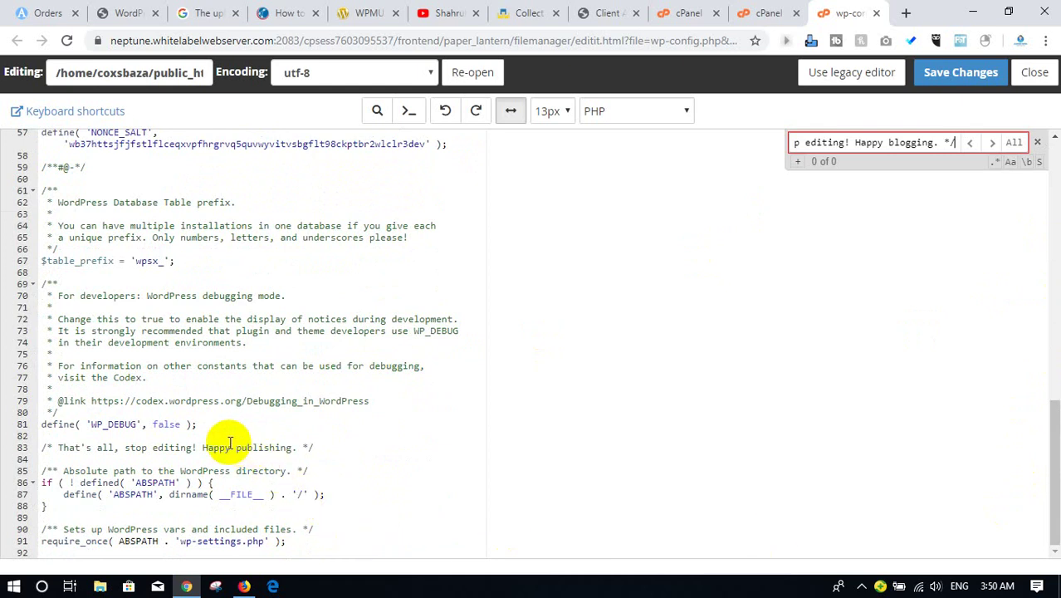
pyautogui.click(217, 424)
pyautogui.press('Return')
pyautogui.press('Return')
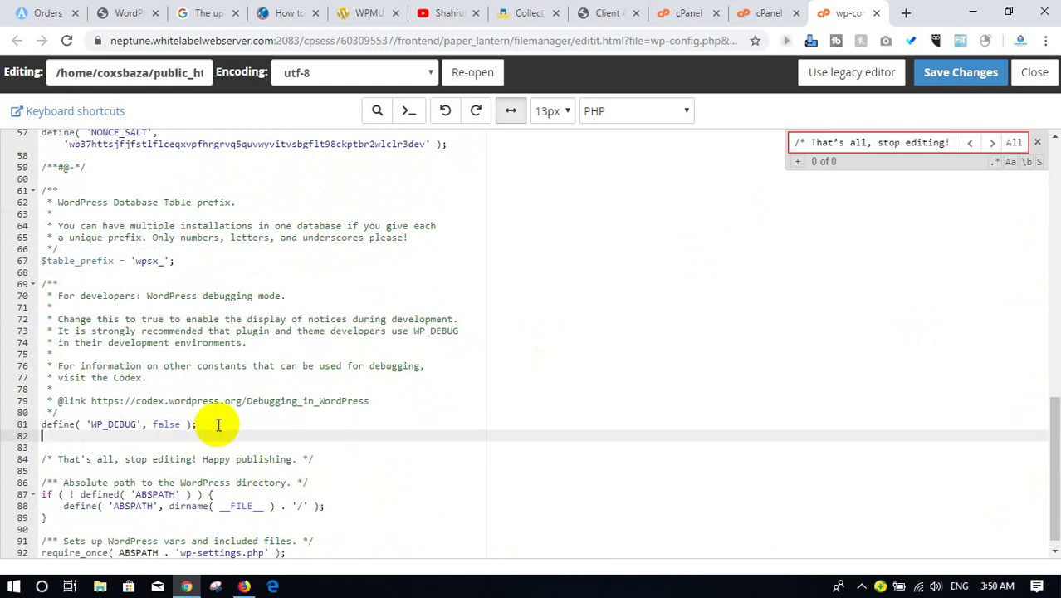
pyautogui.click(261, 8)
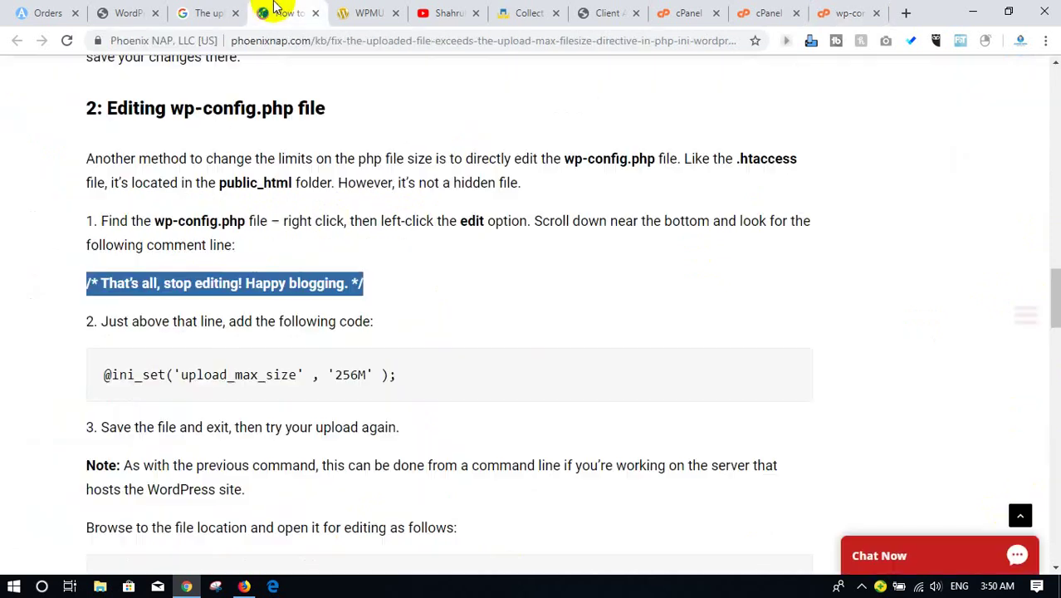
pyautogui.moveTo(103, 374); pyautogui.dragTo(406, 380)
pyautogui.hotkey('ctrl', 'c')
# Paste the copied upload_max_size line above the "That's all, stop editing!" comment in wp-config.php and save the file.
pyautogui.click(867, 10)
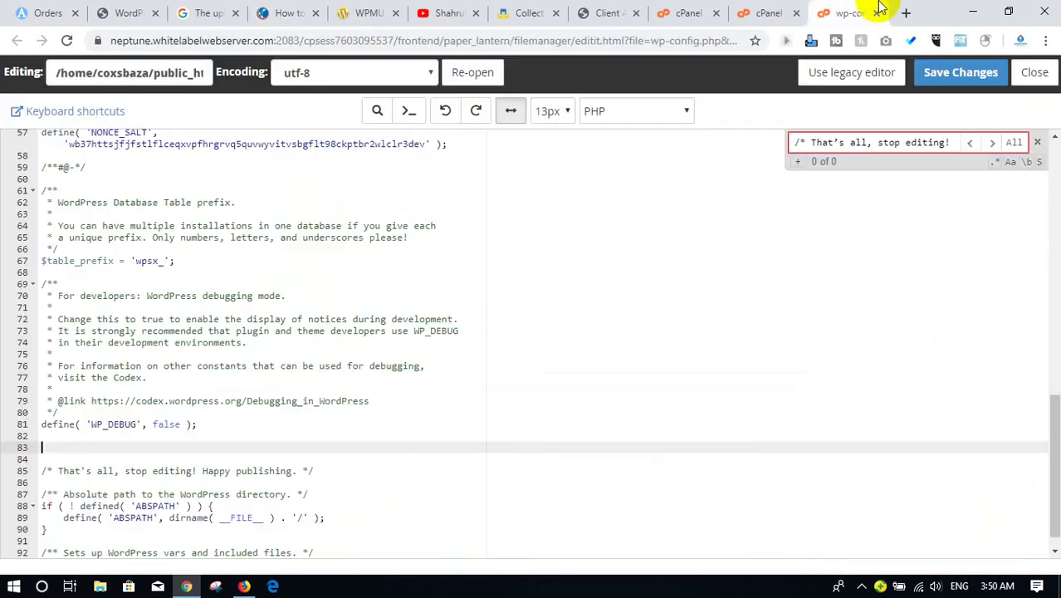
pyautogui.click(152, 8)
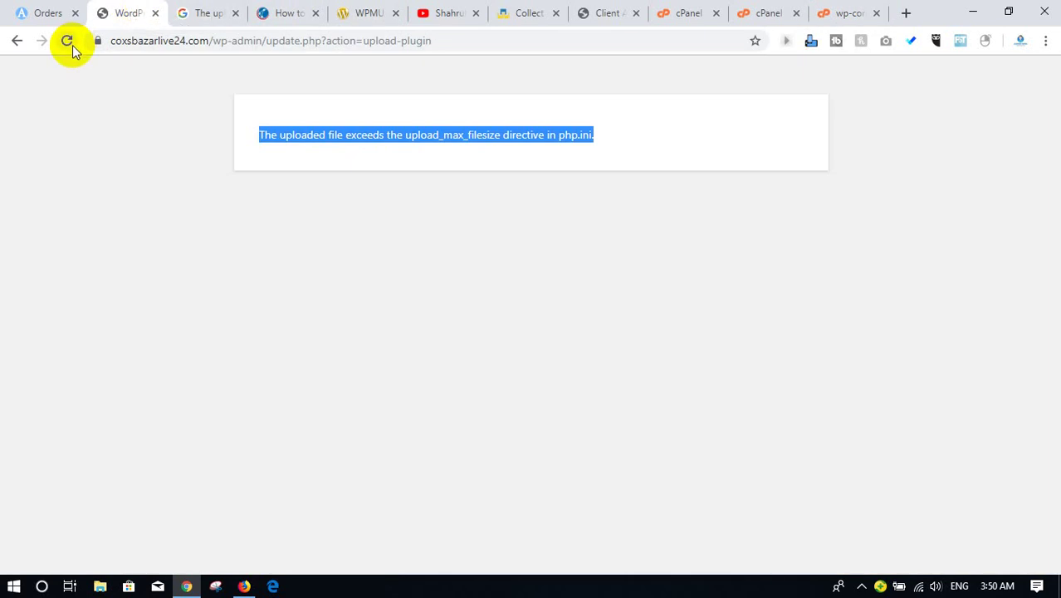
pyautogui.click(837, 9)
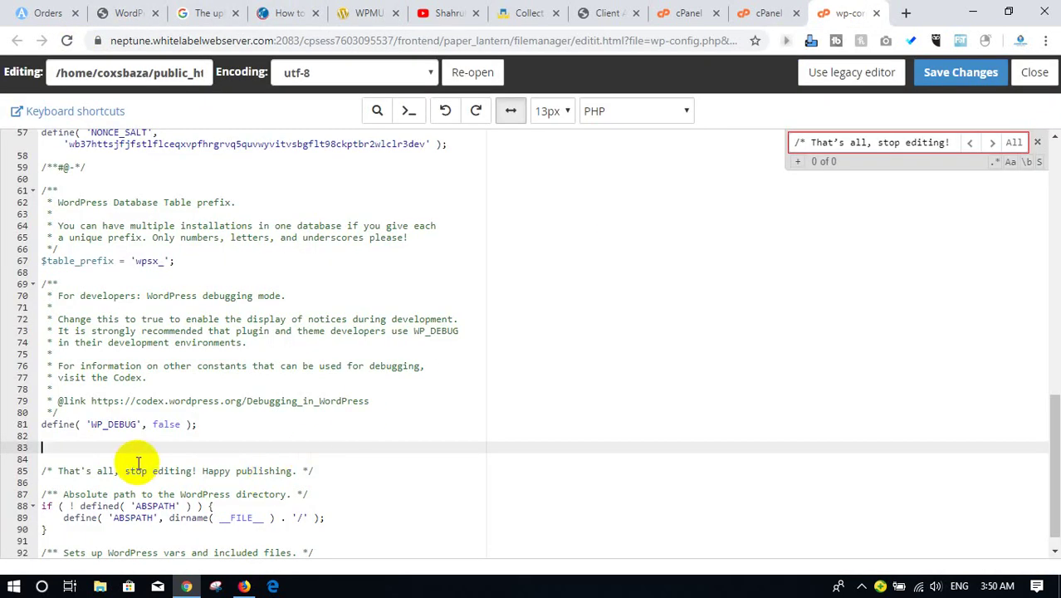
pyautogui.hotkey('ctrl', 'v')
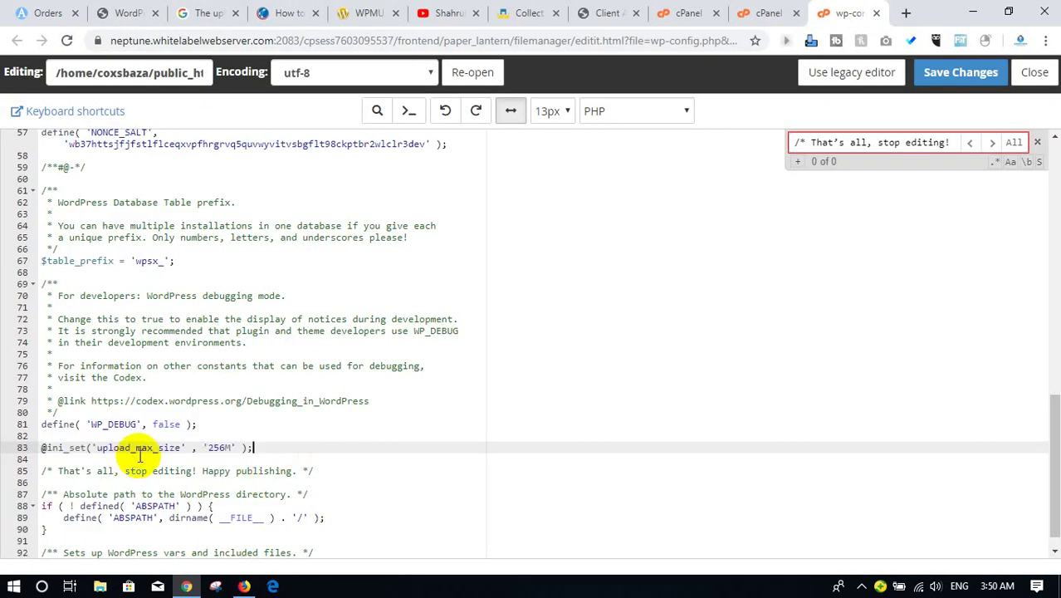
pyautogui.click(953, 75)
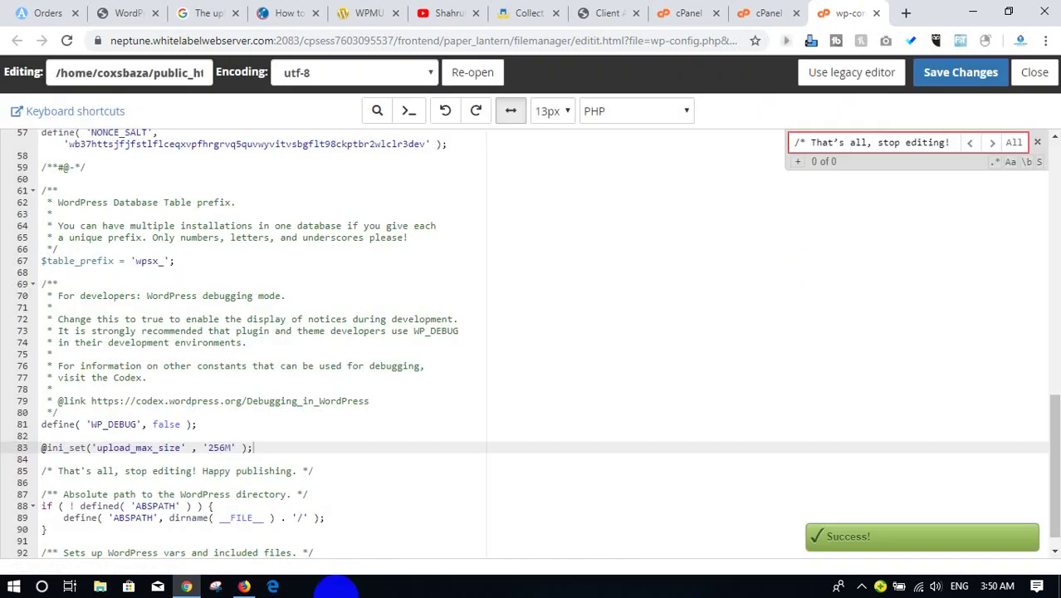
# Return to the WordPress Add Plugins page and retry uploading and installing wp-smush-pro.3.2.4.zip from Downloads.
pyautogui.click(143, 12)
pyautogui.click(17, 41)
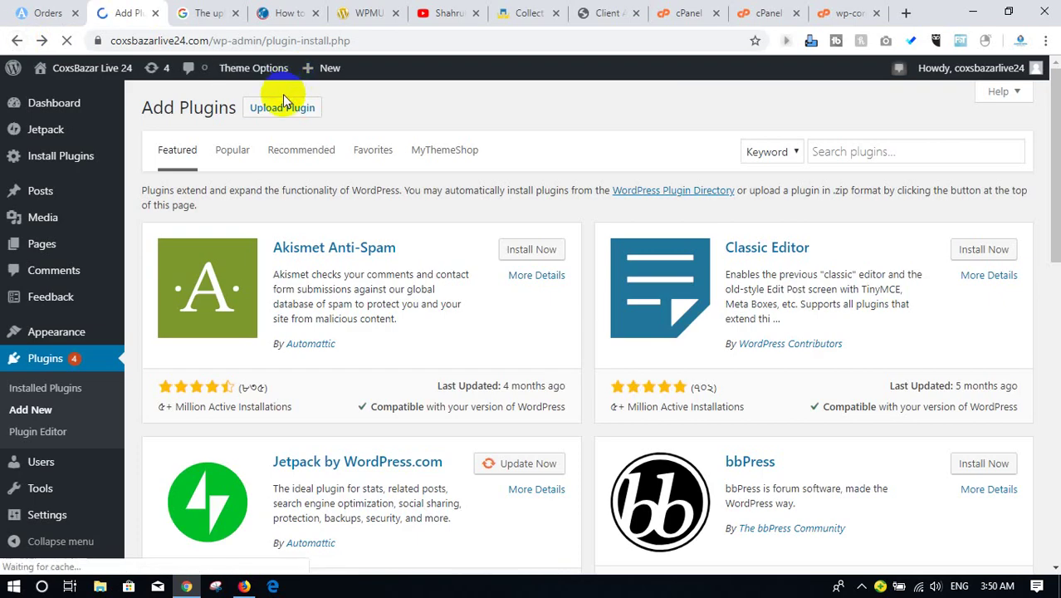
pyautogui.click(283, 104)
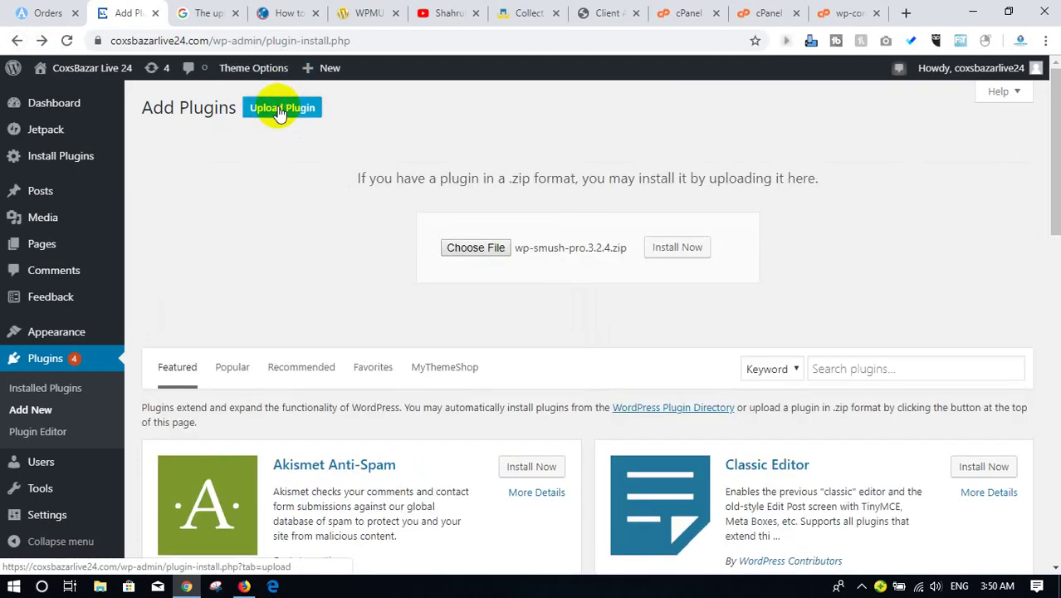
pyautogui.click(467, 237)
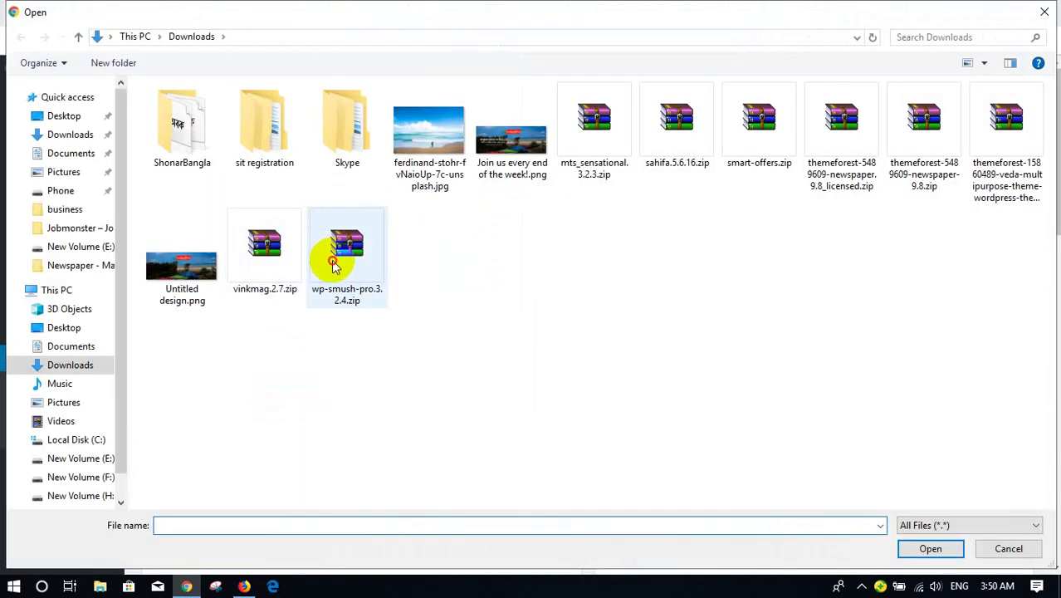
pyautogui.click(340, 264)
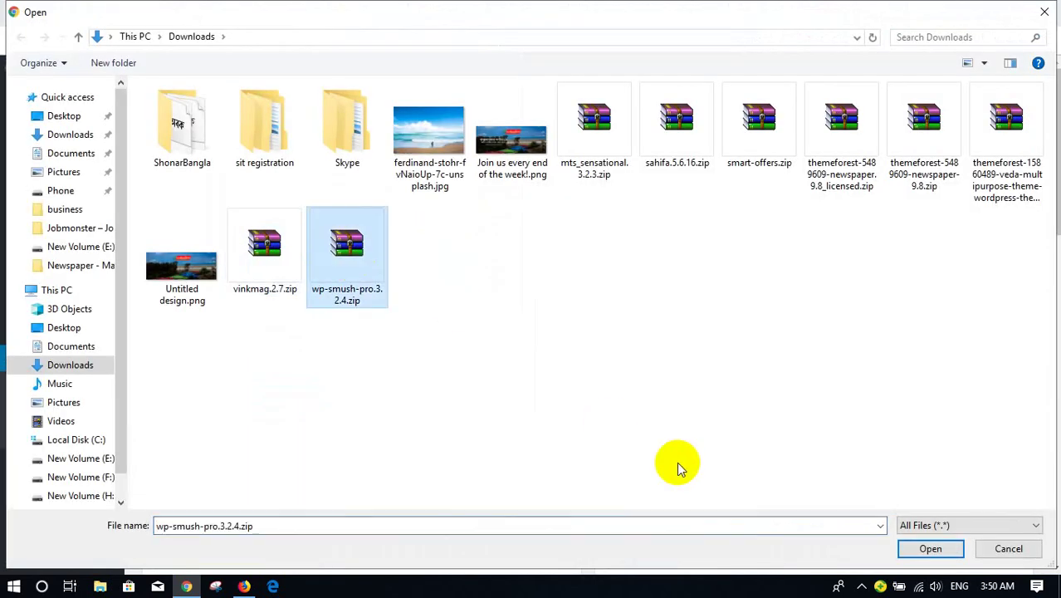
pyautogui.click(927, 547)
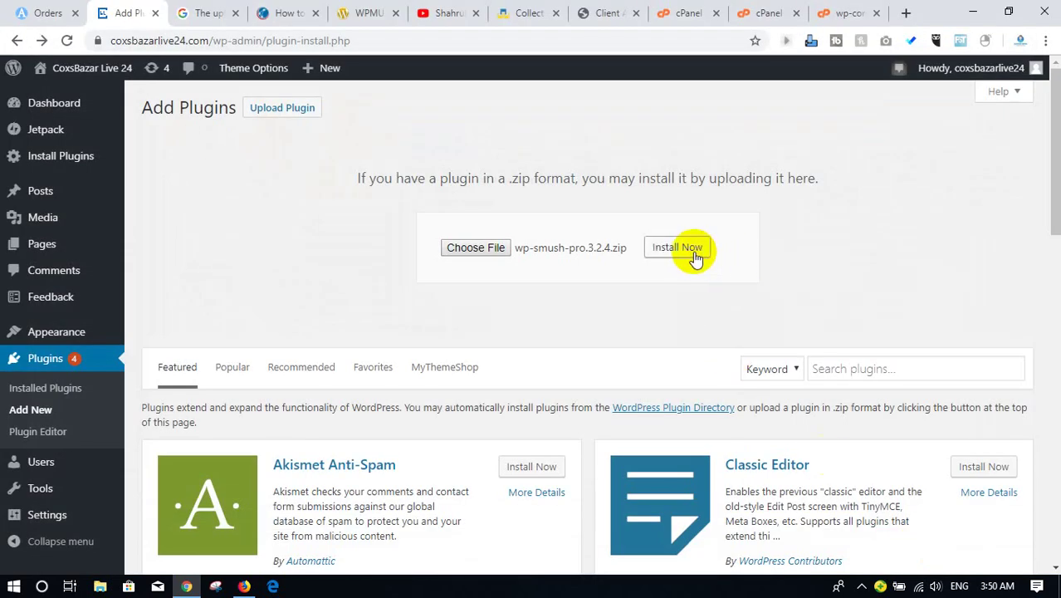
pyautogui.click(696, 259)
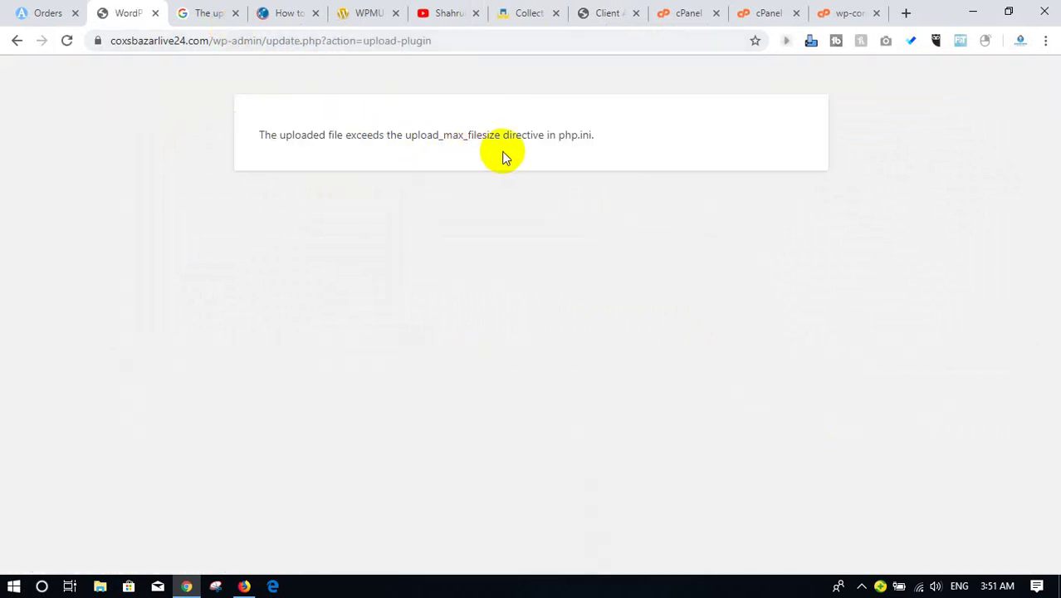
pyautogui.moveTo(608, 145); pyautogui.dragTo(260, 133)
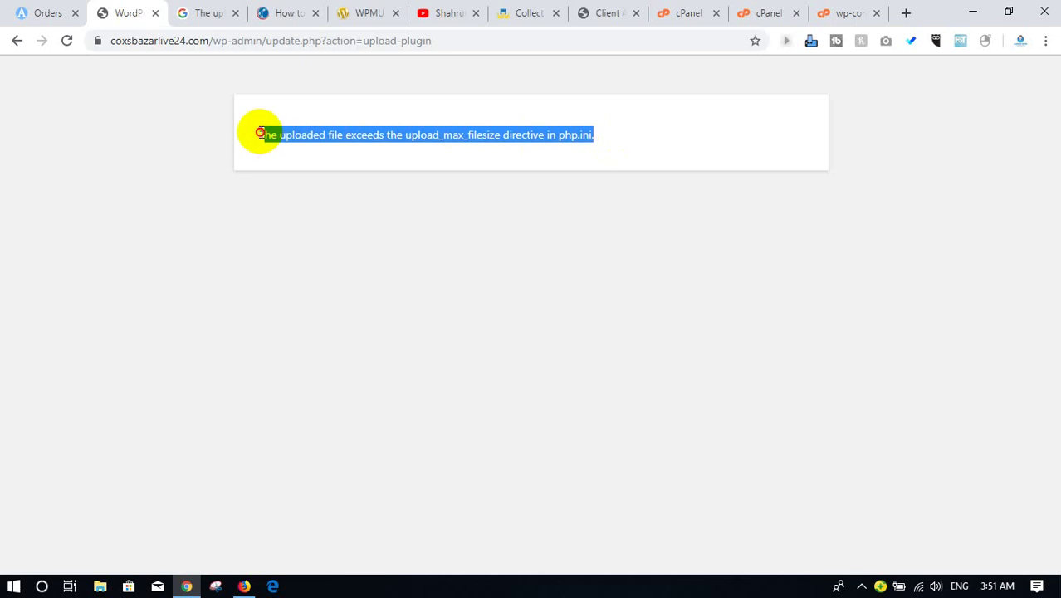
# Close the search in the wp-config.php editor and review the file around the added upload_max_size line.
pyautogui.click(842, 13)
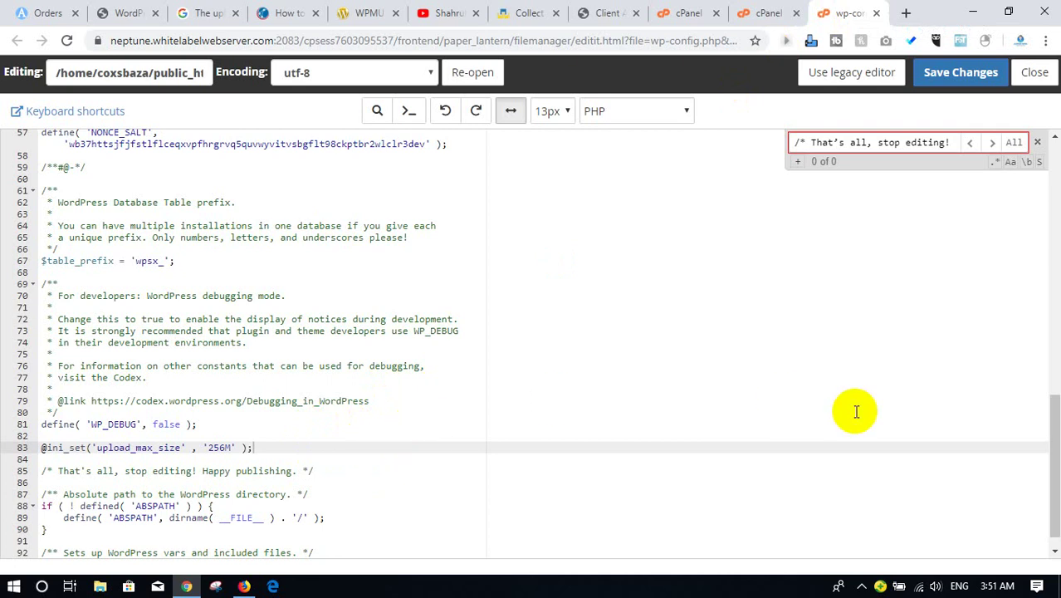
pyautogui.moveTo(1055, 456); pyautogui.dragTo(1052, 294)
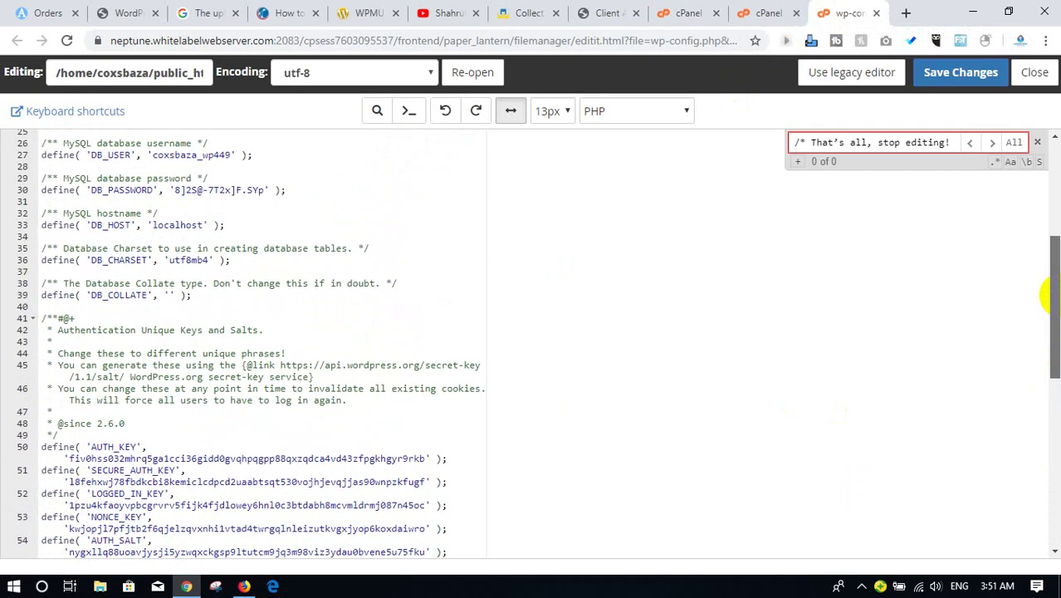
pyautogui.click(1037, 142)
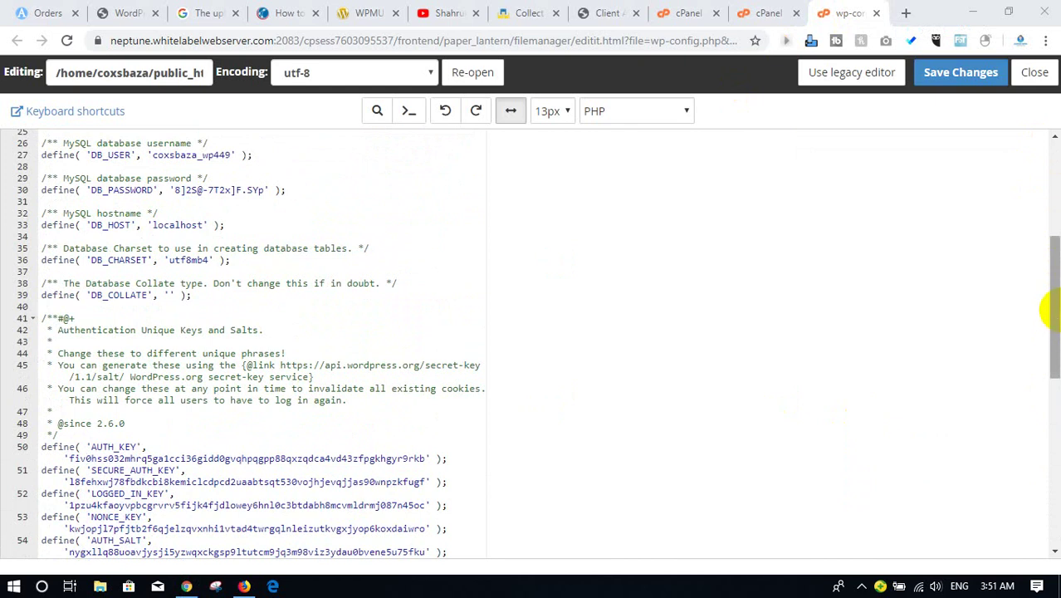
pyautogui.click(1049, 415)
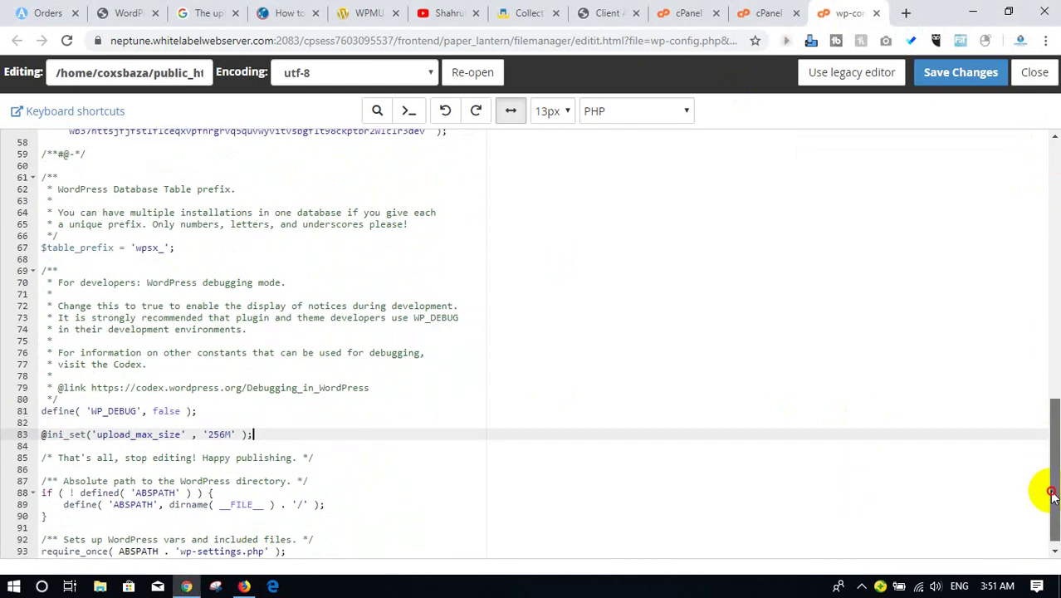
pyautogui.click(408, 483)
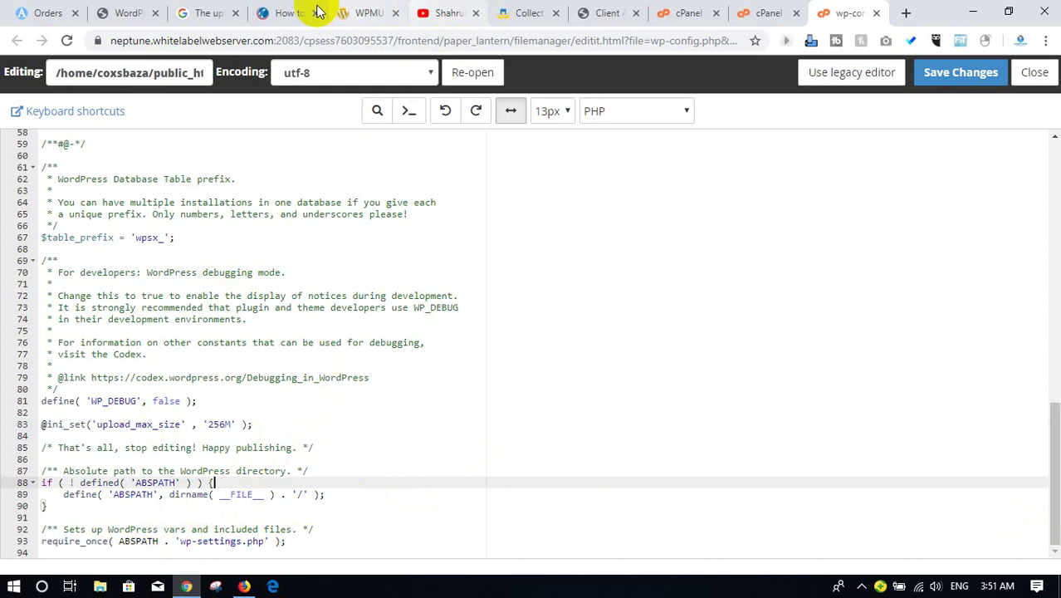
# Reread the phoenixNAP article's wp-config.php instructions and continue to the third option, "Edit php.ini file".
pyautogui.click(215, 8)
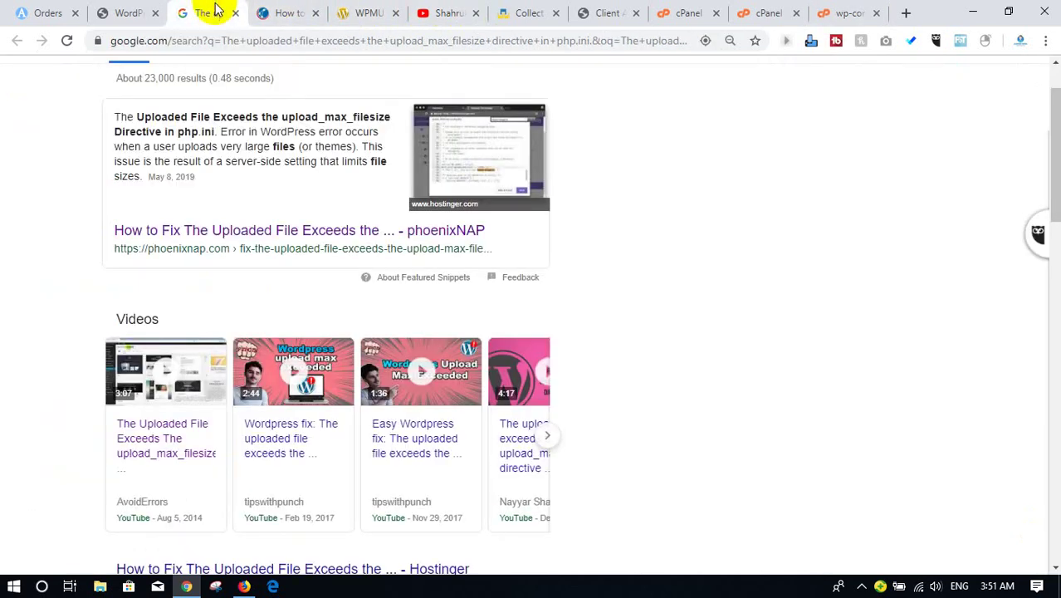
pyautogui.click(281, 9)
pyautogui.click(175, 371)
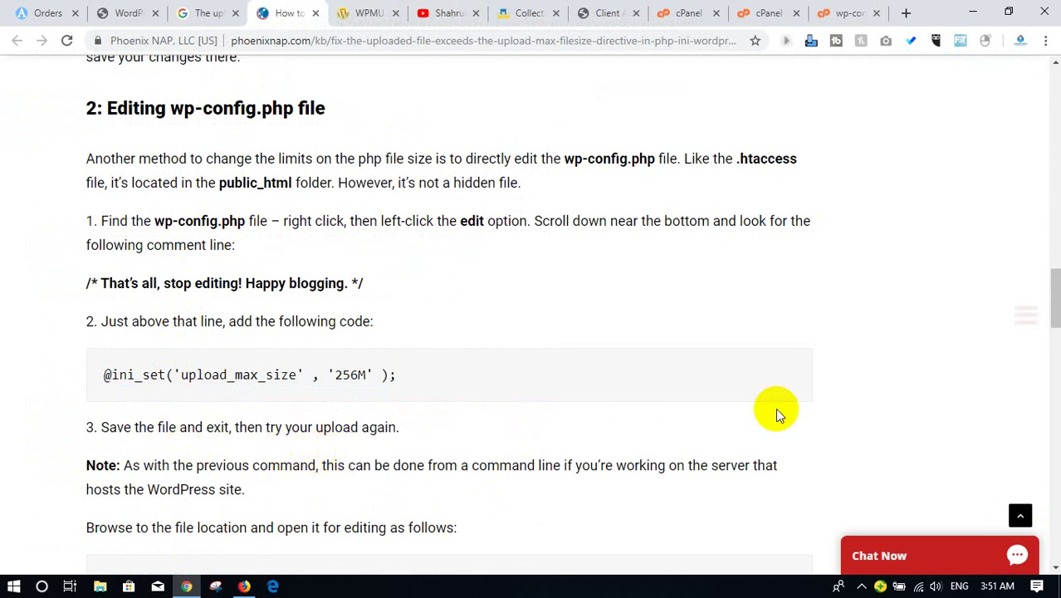
pyautogui.moveTo(1054, 303); pyautogui.dragTo(1055, 320)
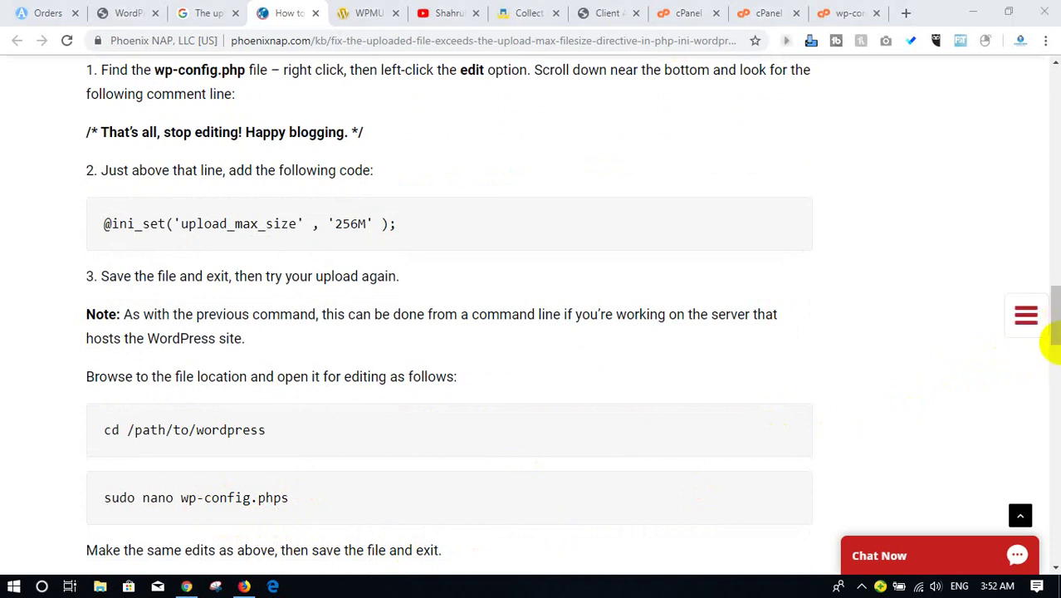
pyautogui.moveTo(1055, 340); pyautogui.dragTo(1051, 370)
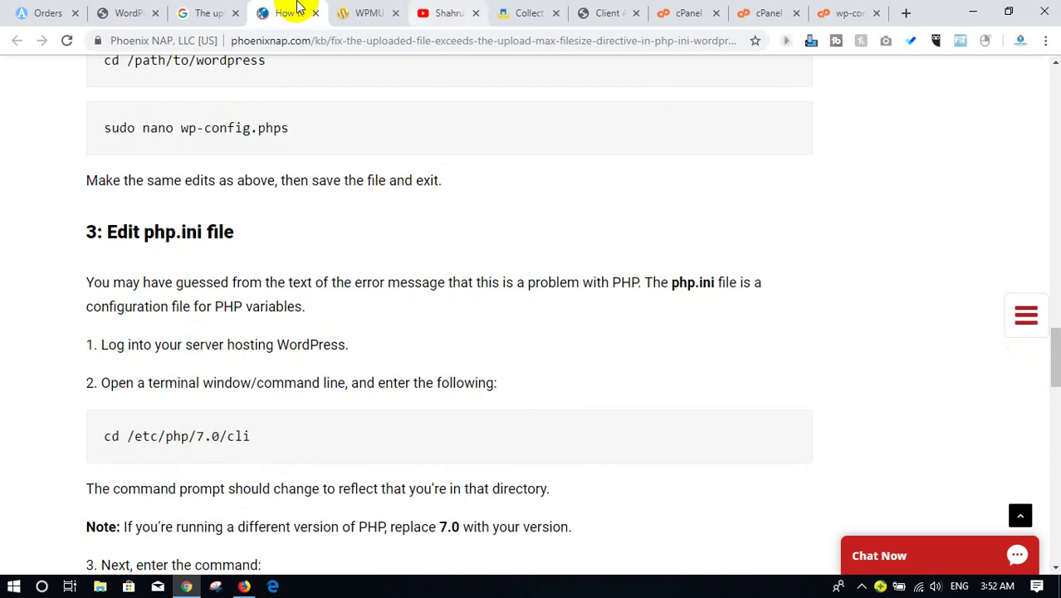
# Reload the WordPress plugin upload page and resubmit the form to retry the plugin upload.
pyautogui.click(141, 9)
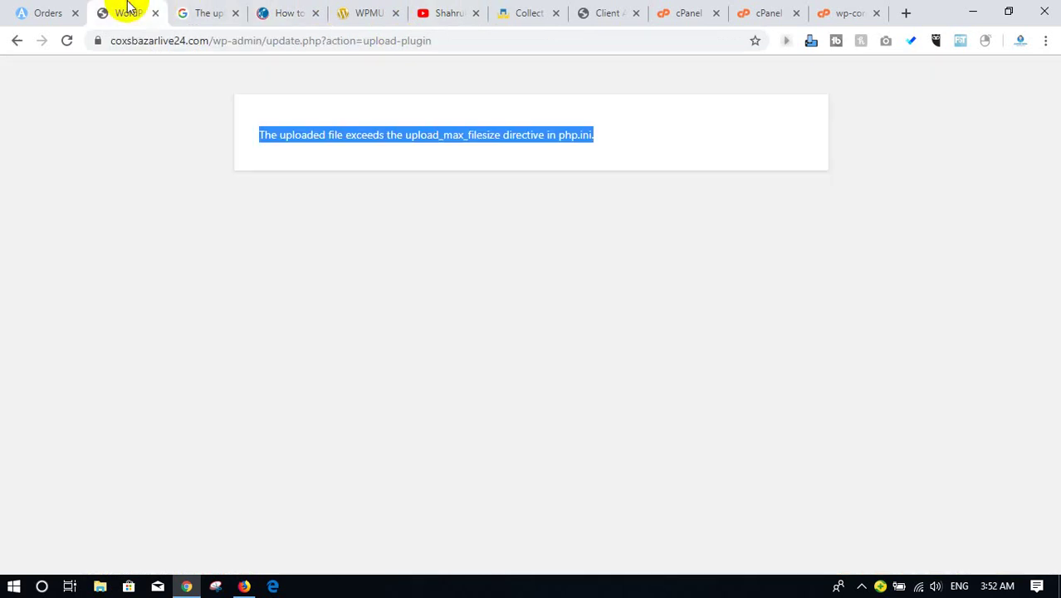
pyautogui.click(67, 40)
pyautogui.click(597, 161)
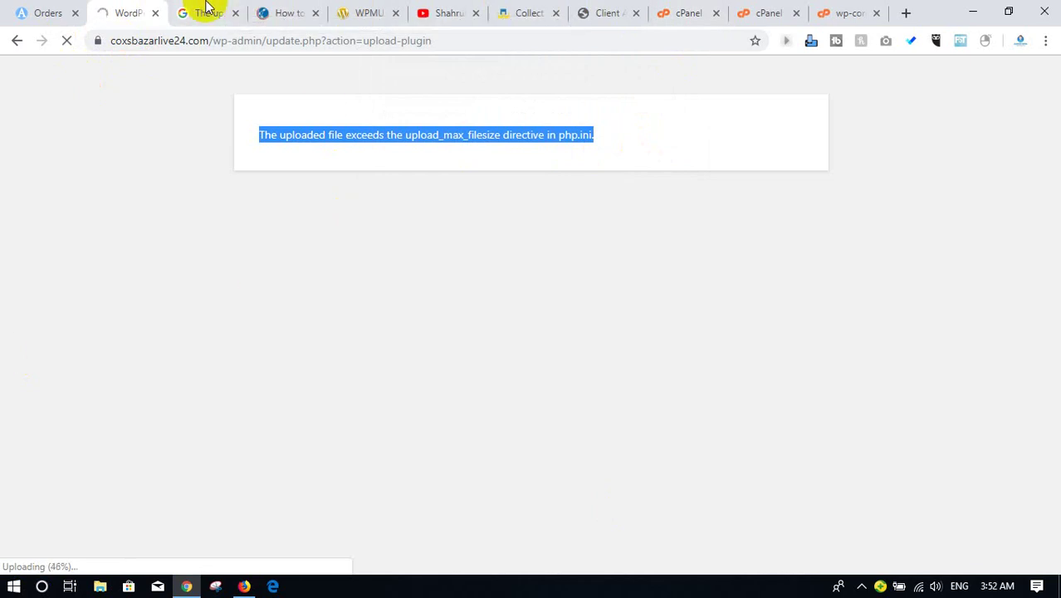
# Examine the article's "3: Edit php.ini file" heading, highlighting which file has to be edited.
pyautogui.click(267, 12)
pyautogui.moveTo(107, 232); pyautogui.dragTo(239, 231)
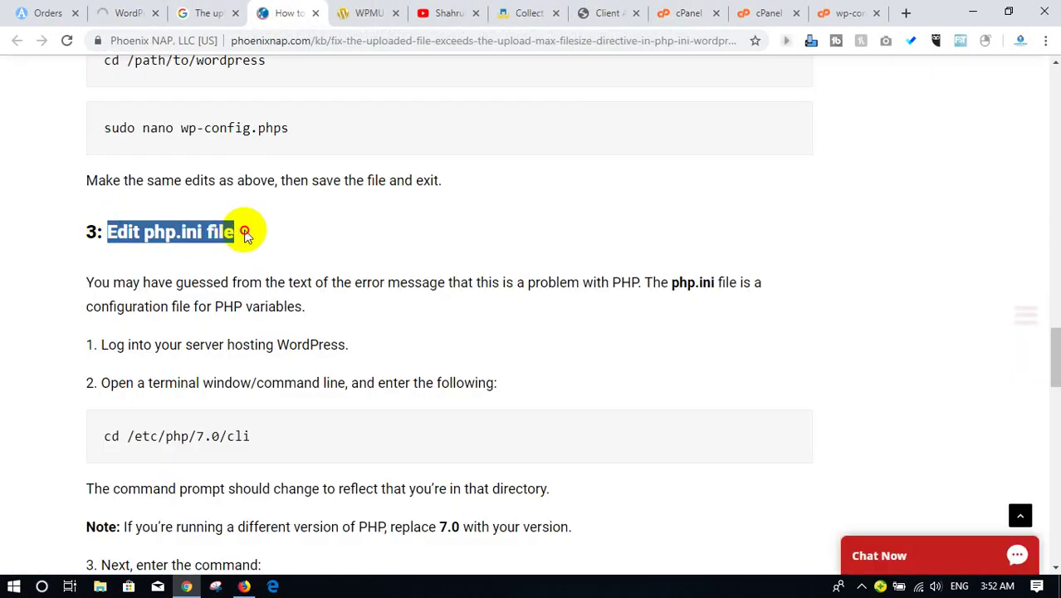
pyautogui.doubleClick(170, 233)
pyautogui.moveTo(145, 231); pyautogui.dragTo(202, 232)
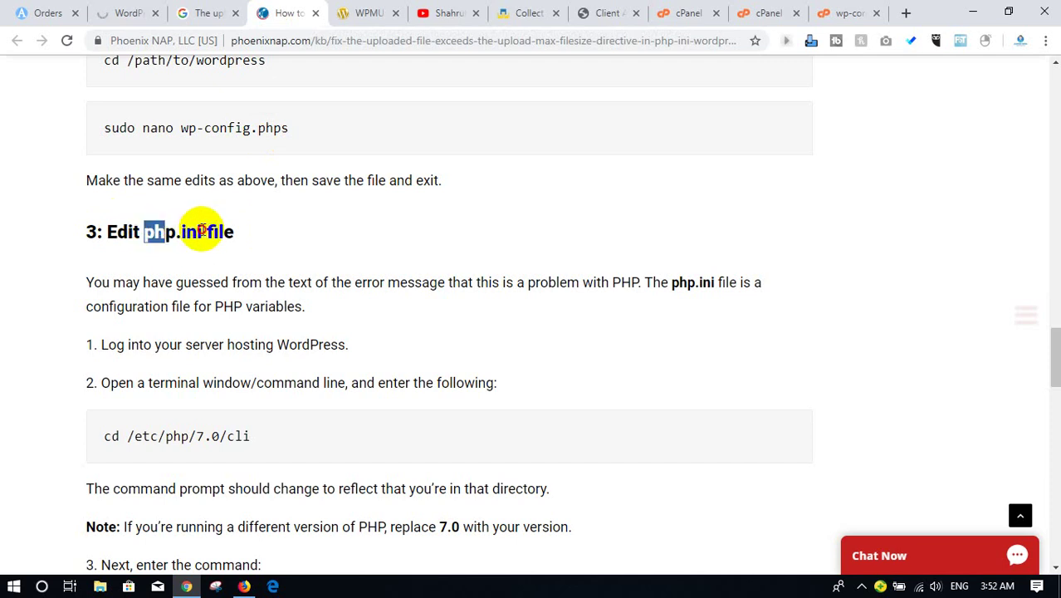
# Close the wp-config.php editor and reopen the file for editing from public_html in the File Manager.
pyautogui.click(851, 12)
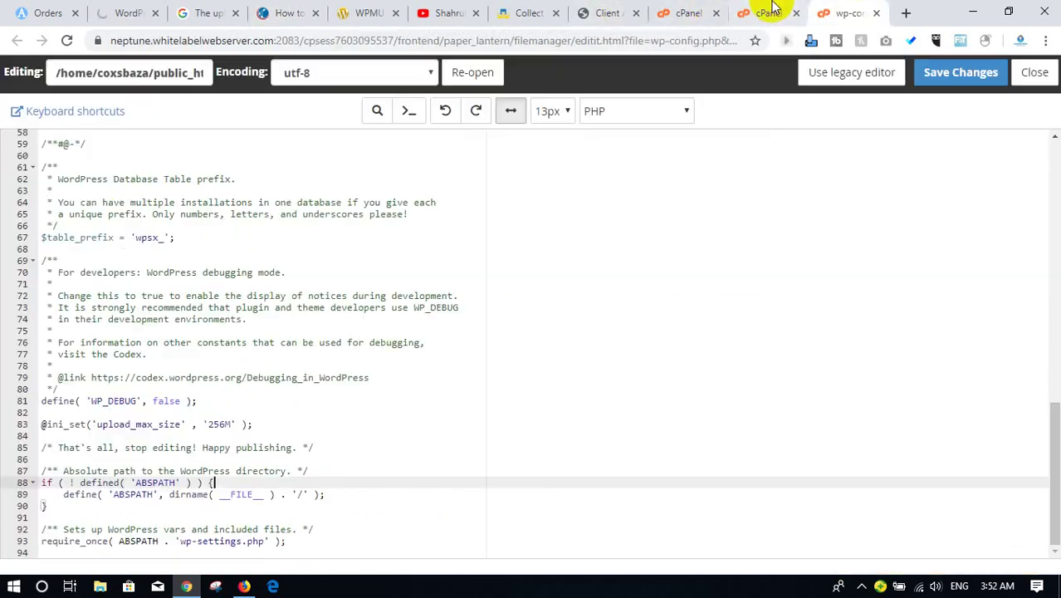
pyautogui.click(1034, 72)
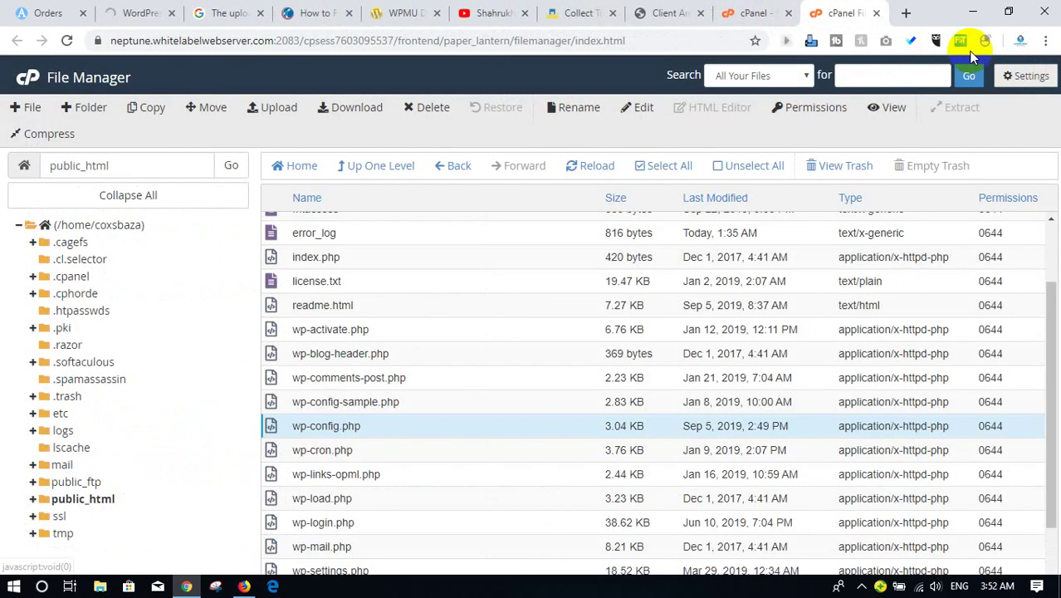
pyautogui.rightClick(366, 428)
pyautogui.click(393, 412)
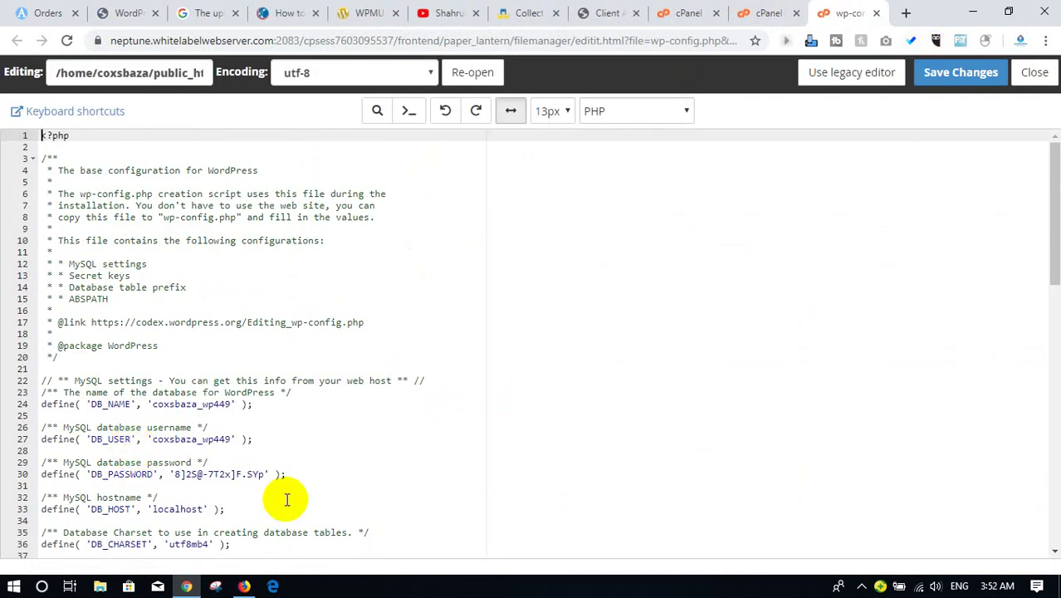
# Remove the leading "@" from the ini_set('upload_max_size' , '256M' ) line in wp-config.php.
pyautogui.moveTo(1047, 230); pyautogui.dragTo(1005, 508)
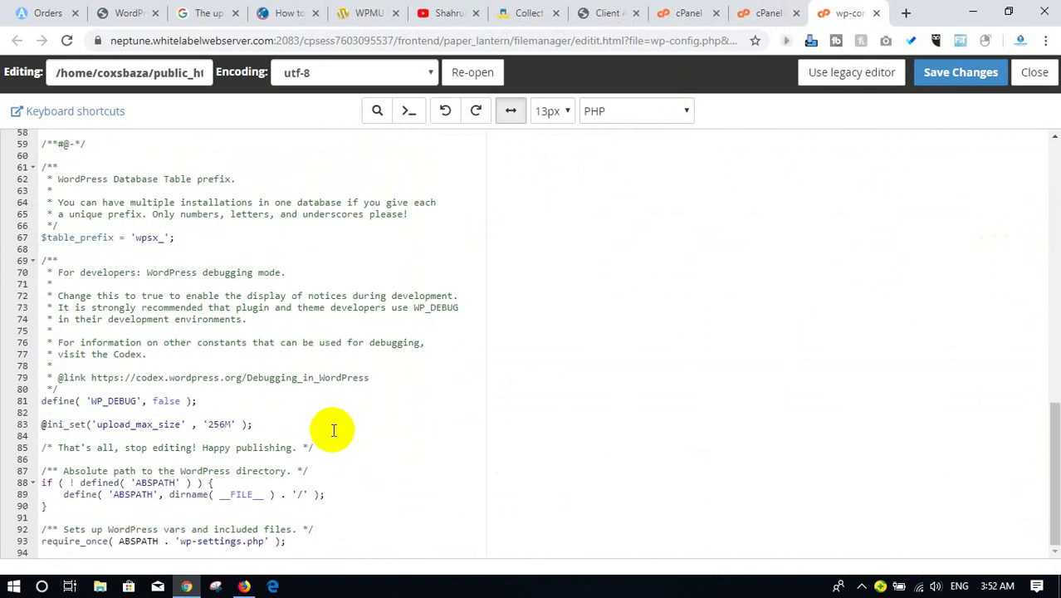
pyautogui.click(271, 424)
pyautogui.click(46, 424)
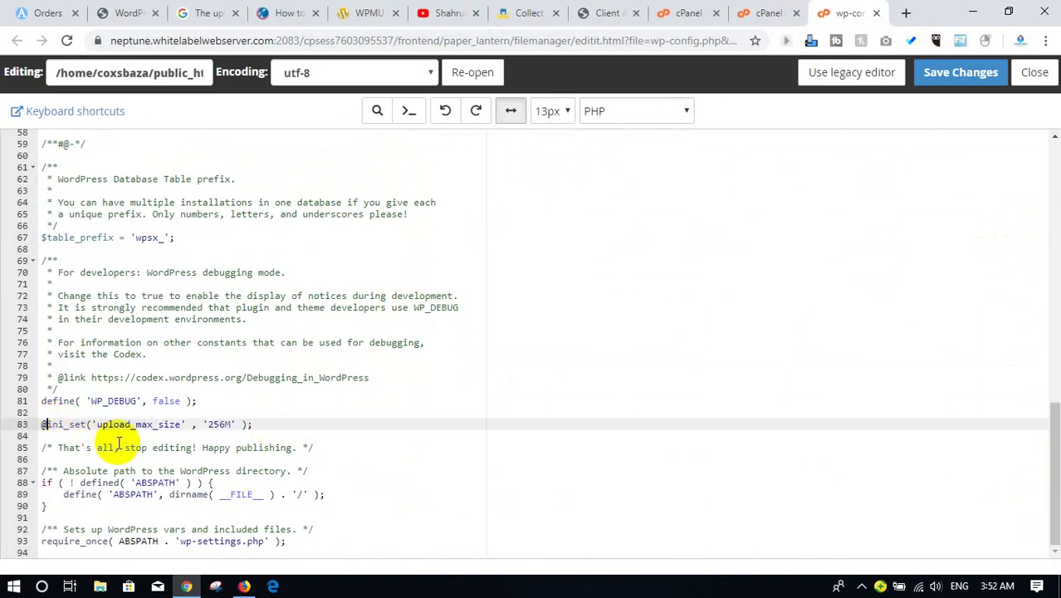
pyautogui.press('BackSpace')
pyautogui.click(324, 433)
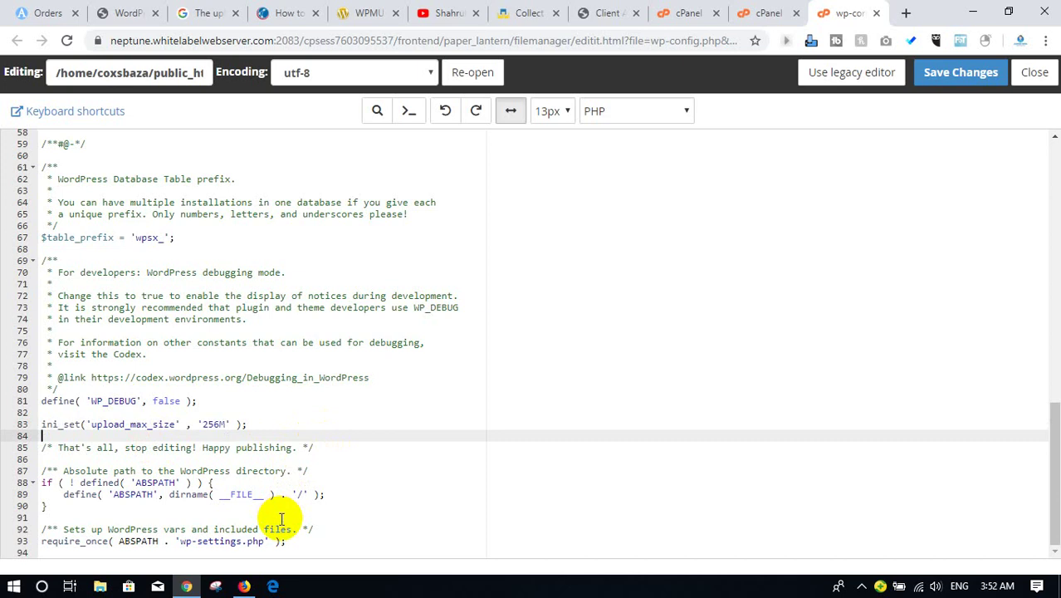
pyautogui.click(396, 329)
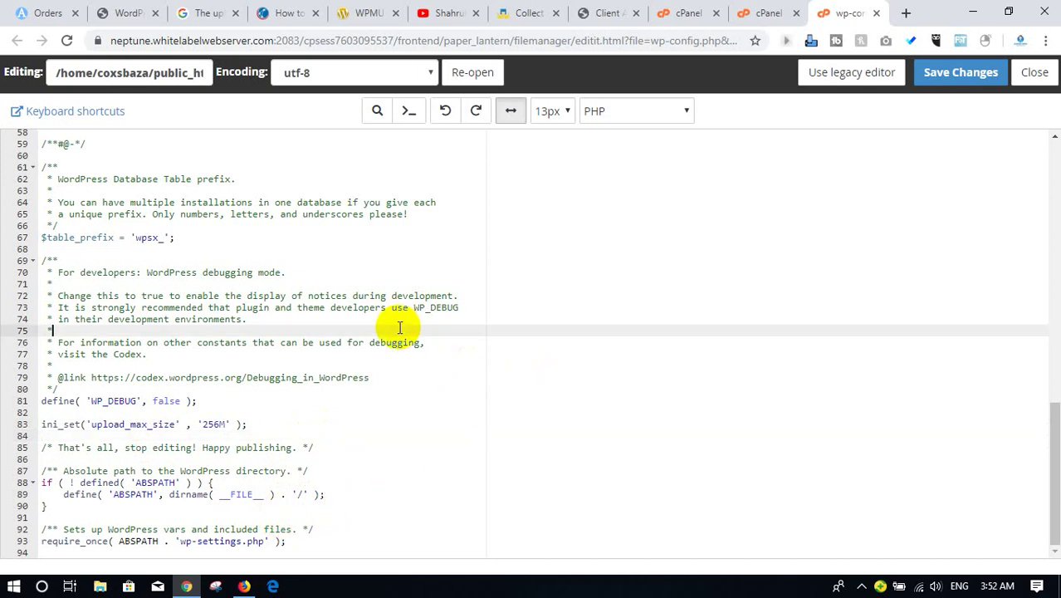
# Save wp-config.php and retry installing wp-smush-pro.3.2.4.zip through the WordPress plugin upload form.
pyautogui.click(961, 73)
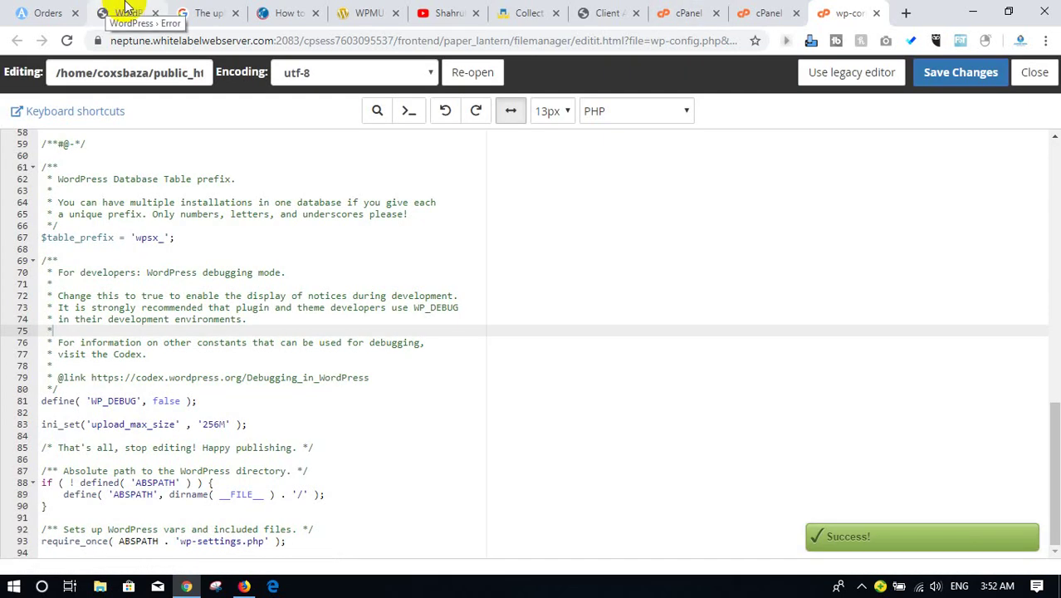
pyautogui.click(129, 10)
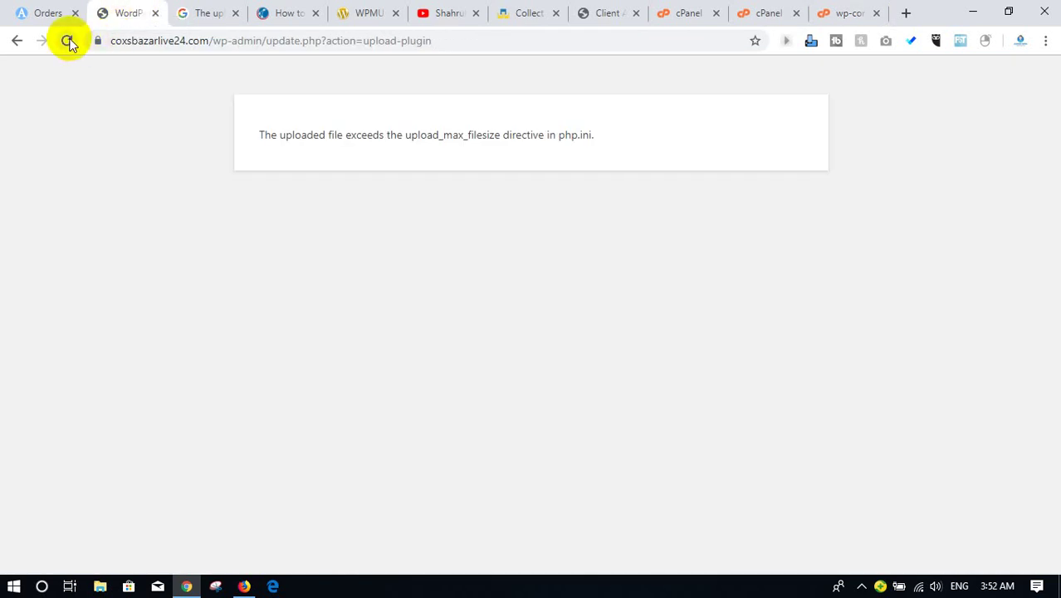
pyautogui.click(17, 40)
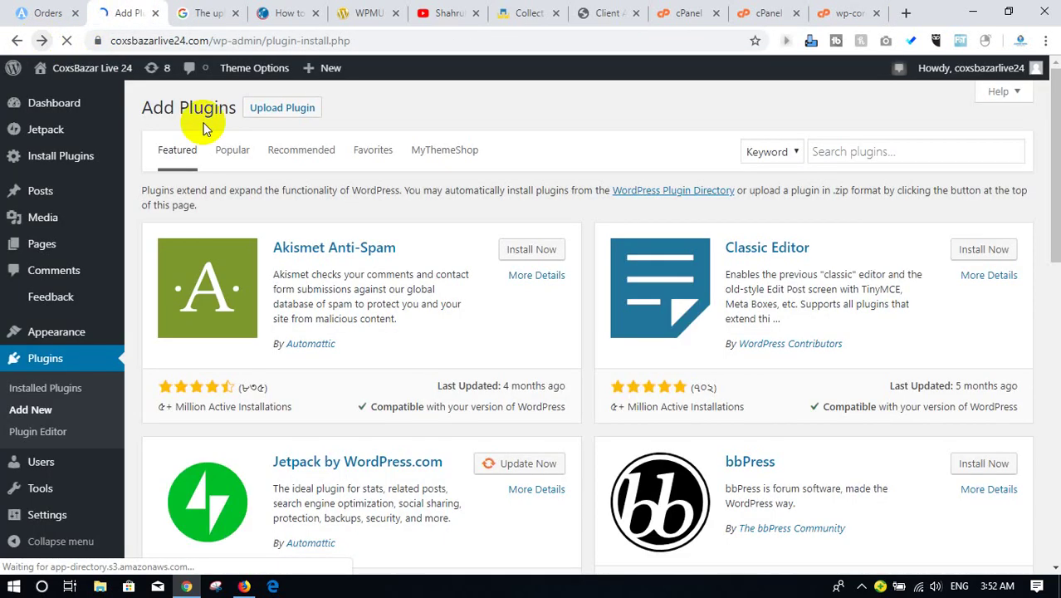
pyautogui.click(267, 112)
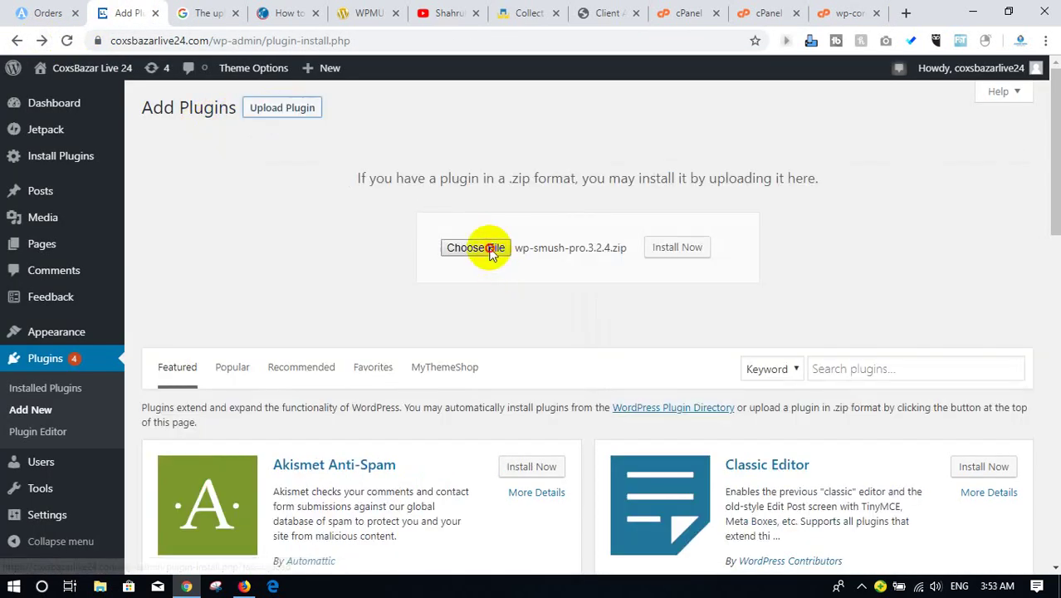
pyautogui.click(491, 249)
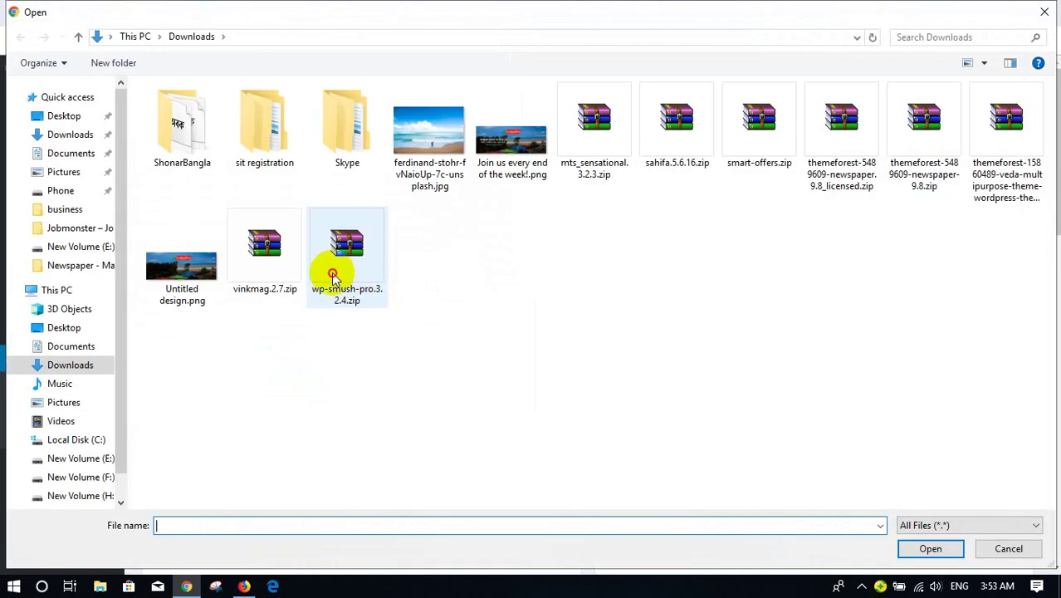
pyautogui.click(332, 273)
pyautogui.click(930, 549)
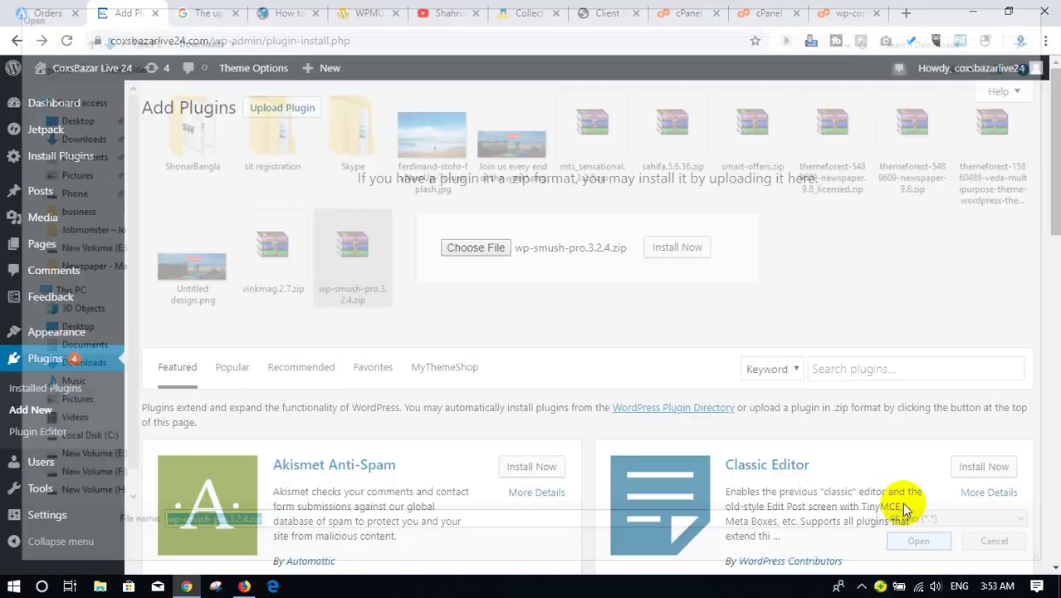
pyautogui.click(679, 246)
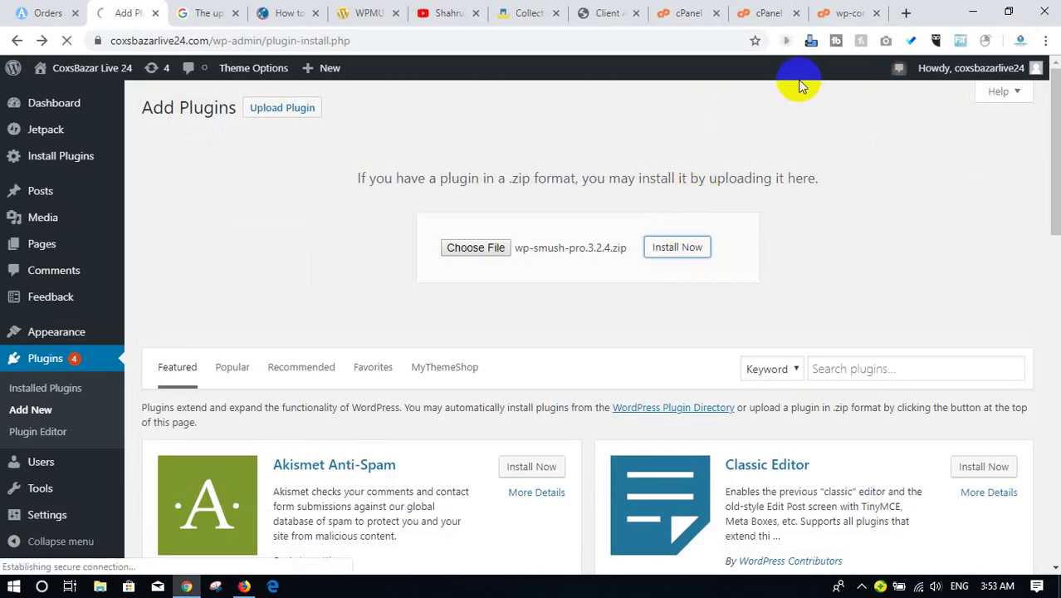
# Highlight the ini_set('upload_max_size' , '256M' ) line in wp-config.php and check the plugin upload's result in WordPress.
pyautogui.click(844, 13)
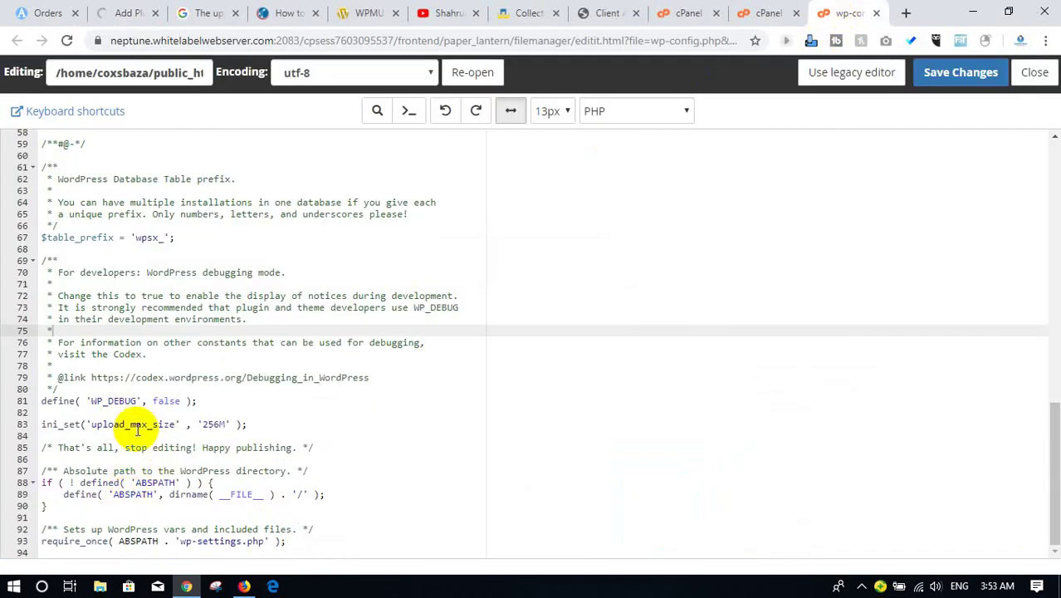
pyautogui.moveTo(251, 422); pyautogui.dragTo(37, 423)
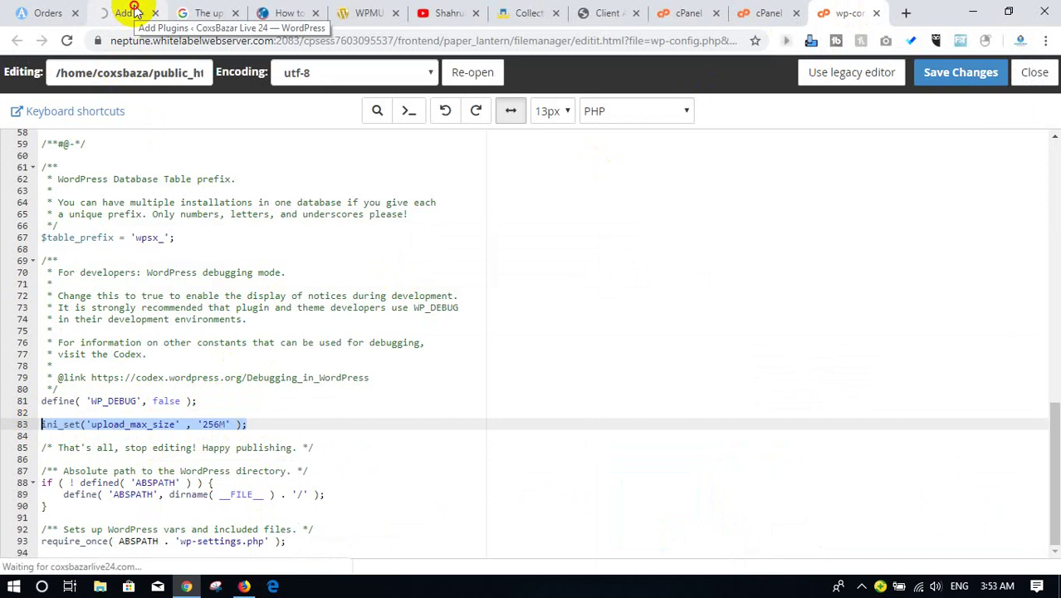
pyautogui.click(135, 12)
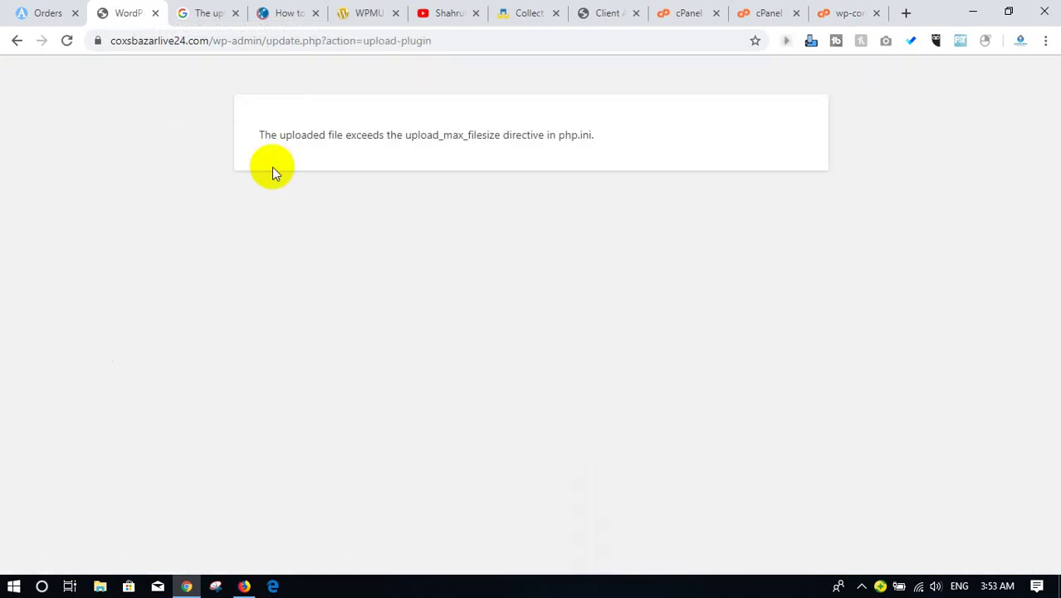
pyautogui.tripleClick(268, 141)
# Delete the ini_set('upload_max_size' , '256M' ) line from wp-config.php and save the file.
pyautogui.click(841, 12)
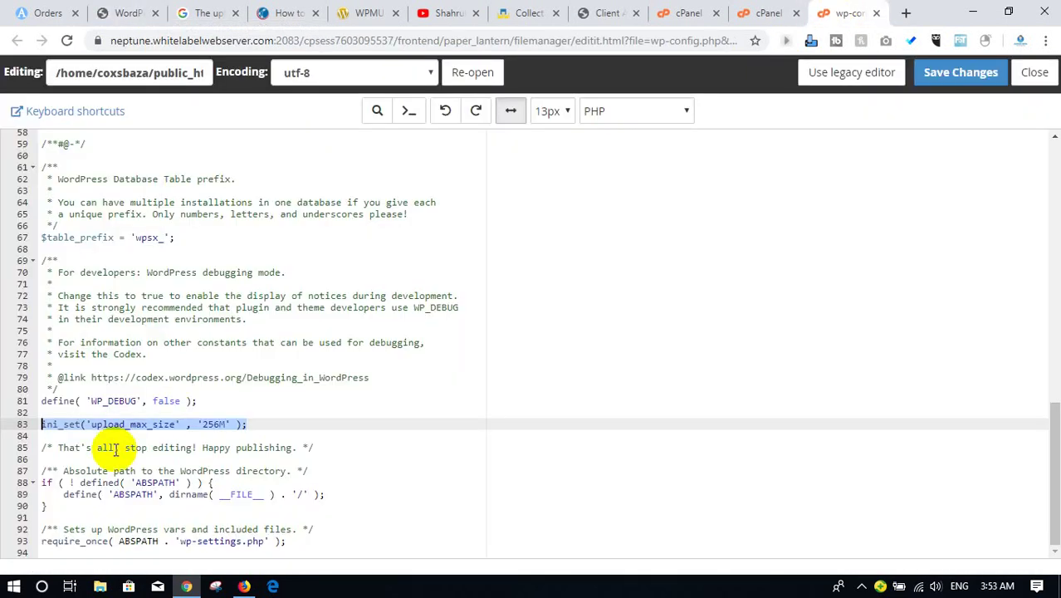
pyautogui.press('BackSpace')
pyautogui.press('BackSpace')
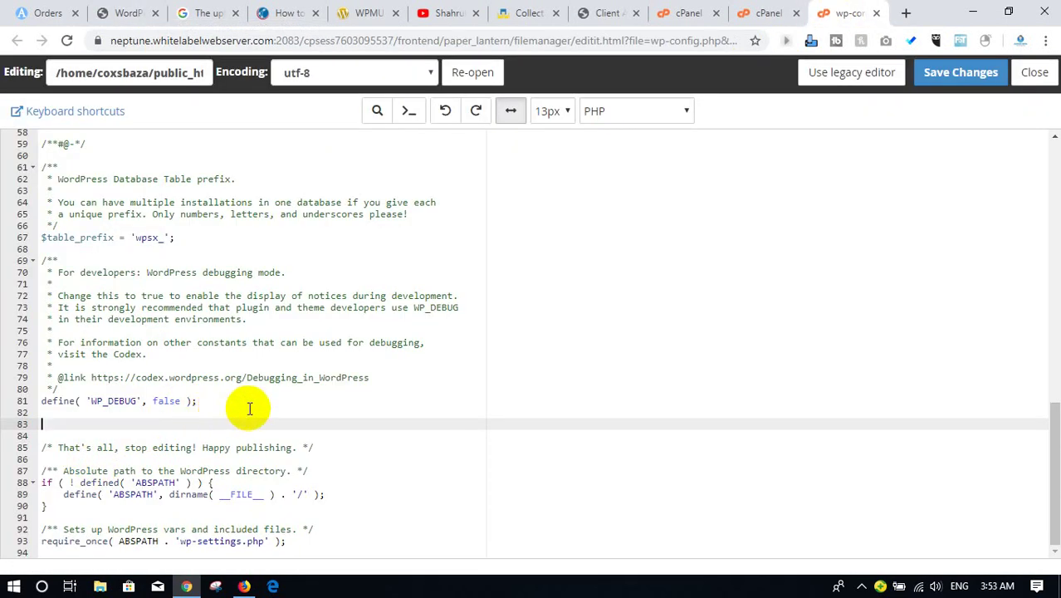
pyautogui.click(960, 73)
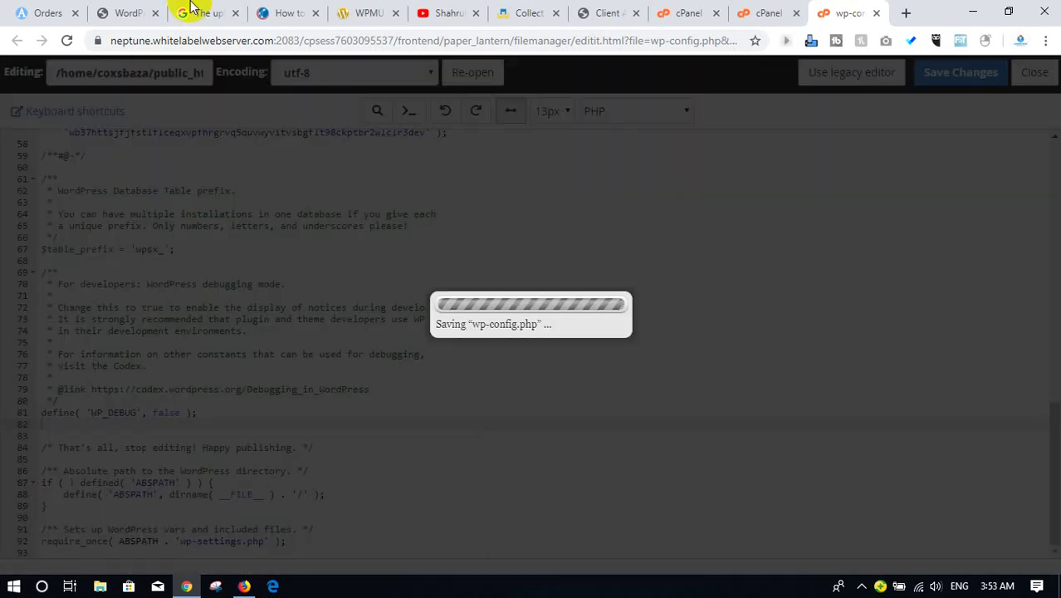
# Check the article's php.ini section, close the wp-config.php editor and search the public_html file list for php.ini.
pyautogui.click(282, 10)
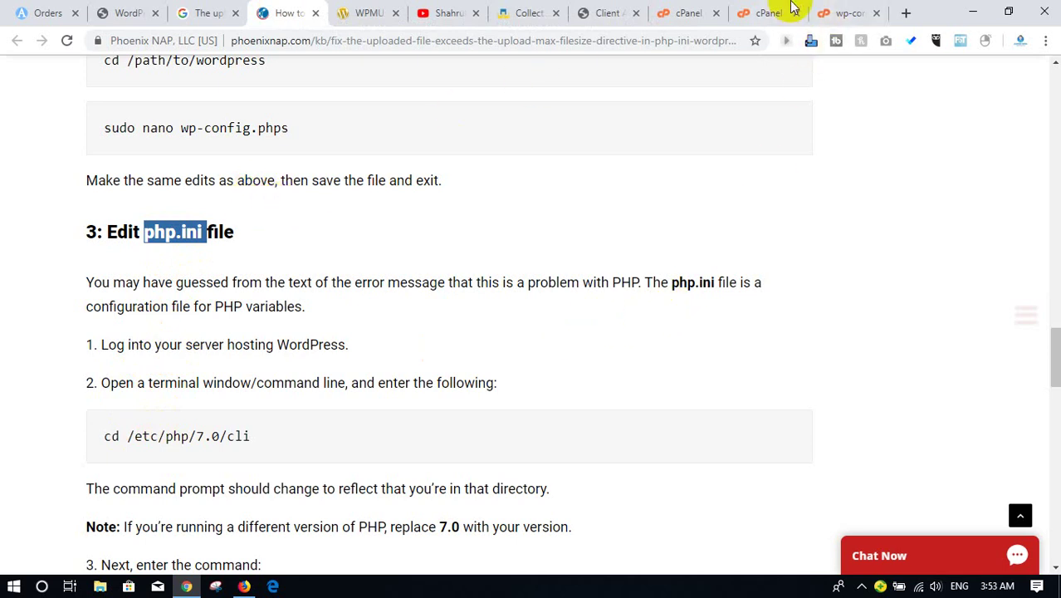
pyautogui.click(838, 13)
pyautogui.click(1035, 72)
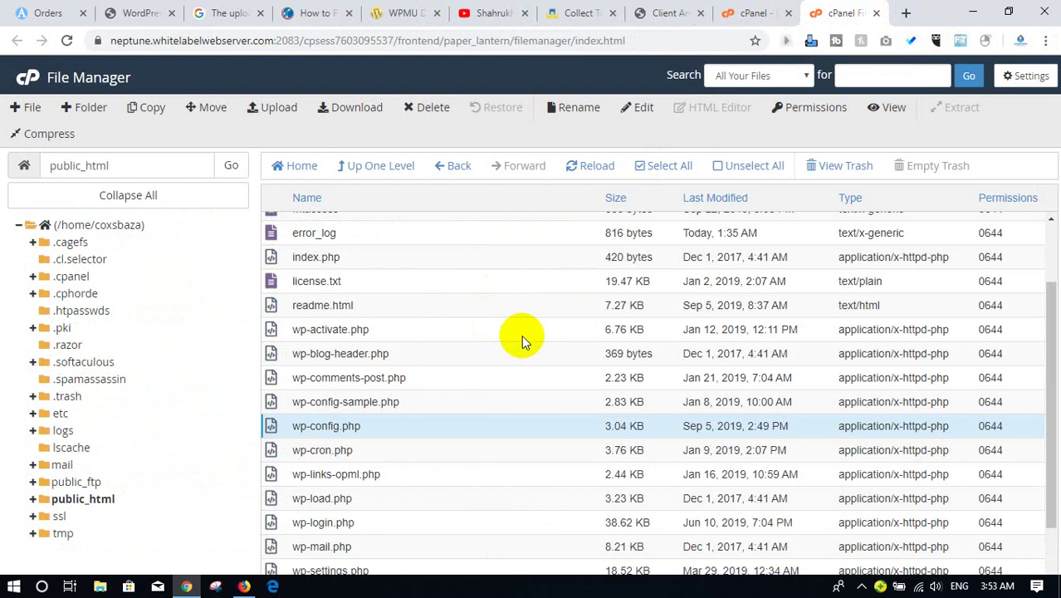
pyautogui.hotkey('ctrl', 'f')
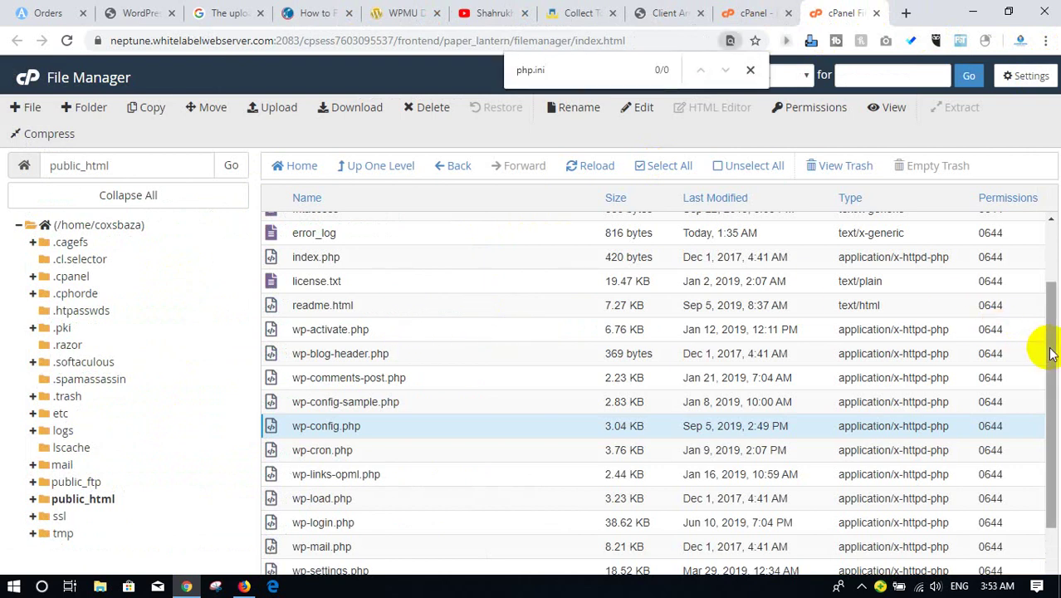
pyautogui.moveTo(1050, 353); pyautogui.dragTo(1049, 230)
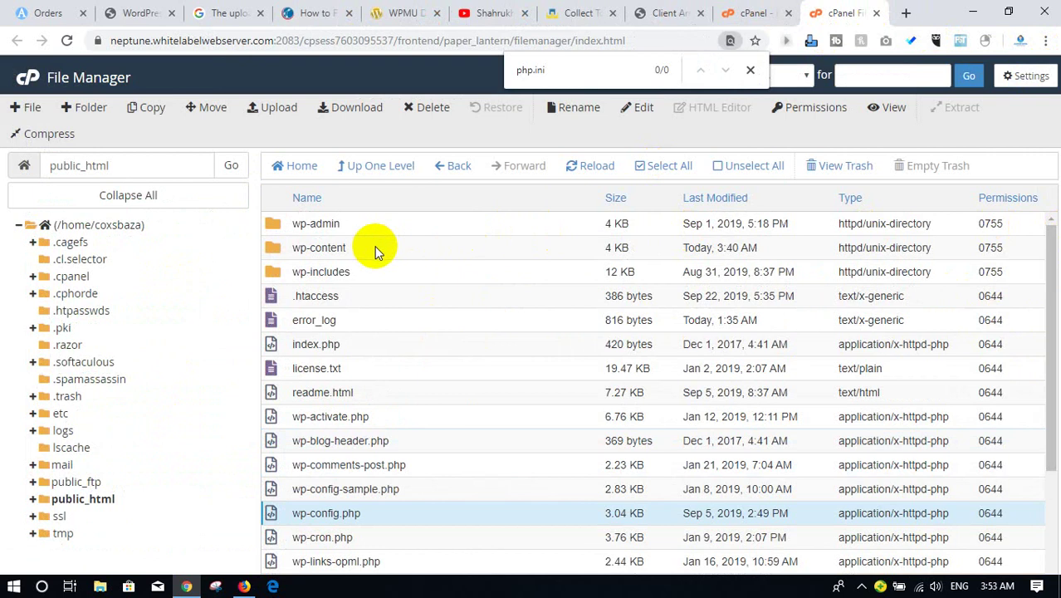
# Review the article's "1: Edit the .htaccess file" option and look through the files in public_html.
pyautogui.click(314, 14)
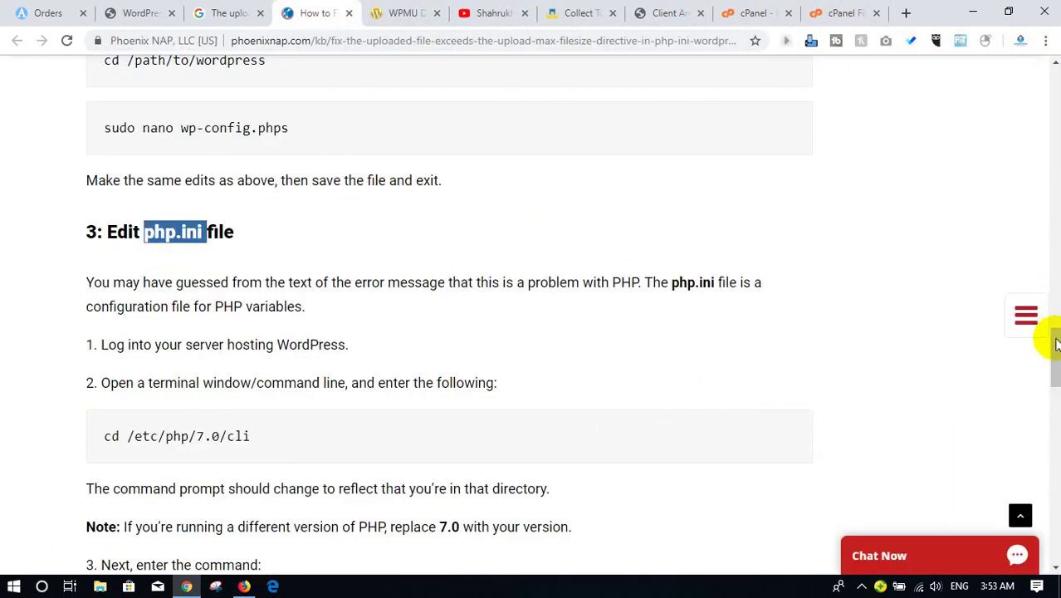
pyautogui.moveTo(1054, 344); pyautogui.dragTo(1053, 199)
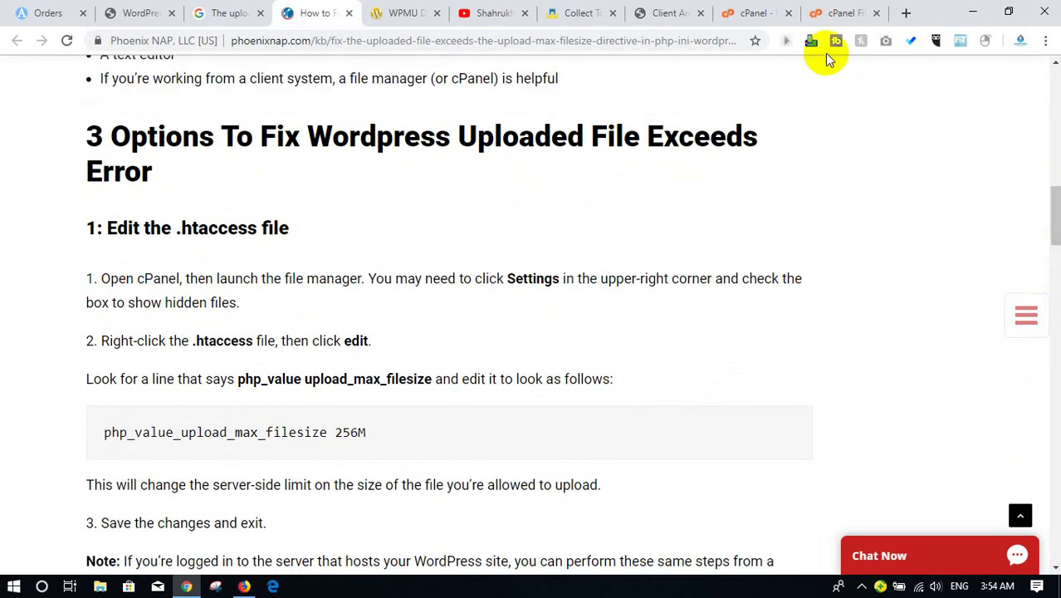
pyautogui.click(834, 10)
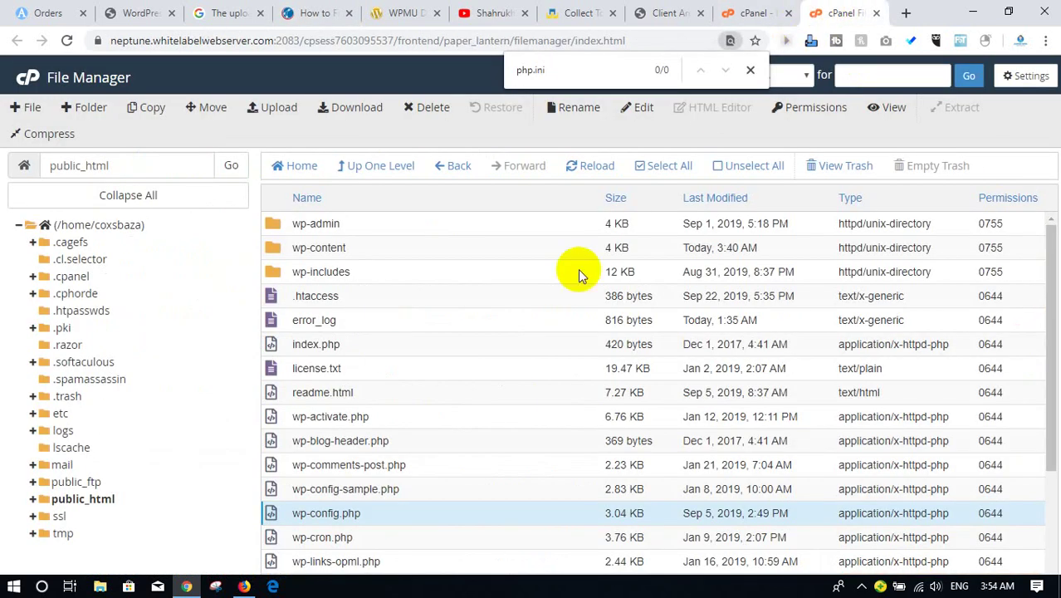
pyautogui.moveTo(1048, 294); pyautogui.dragTo(1036, 411)
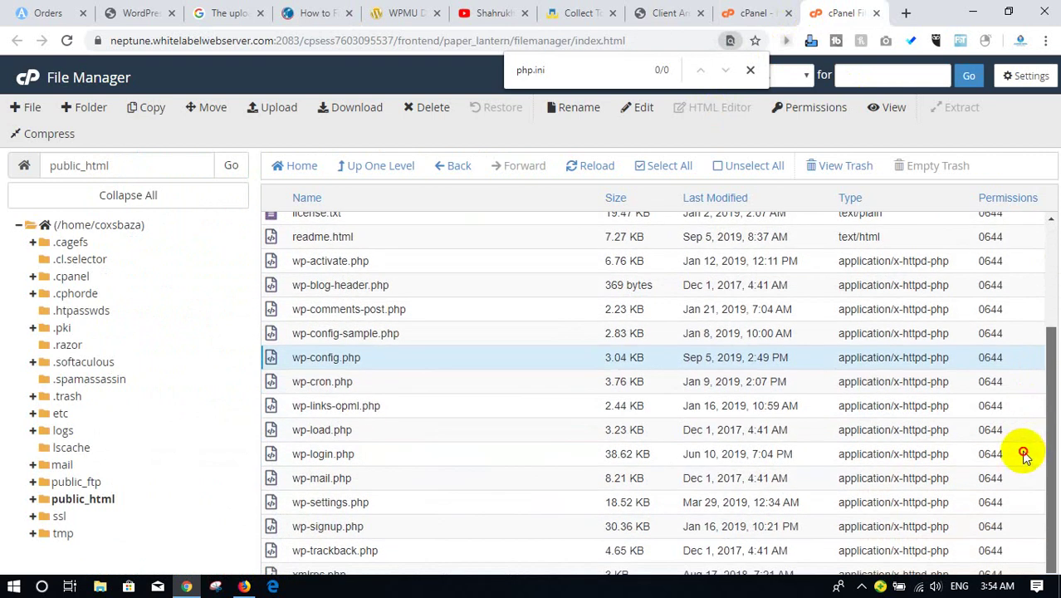
pyautogui.scroll(5, 1023, 453)
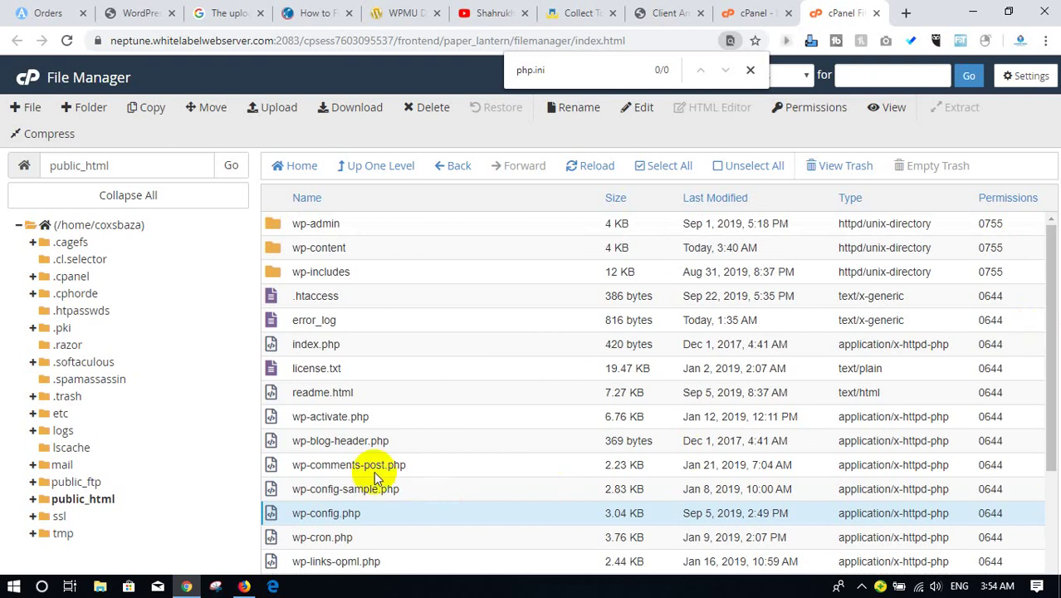
# Open wp-config-sample.php for editing and add an empty line below the WP_DEBUG definition.
pyautogui.click(319, 493)
pyautogui.rightClick(300, 488)
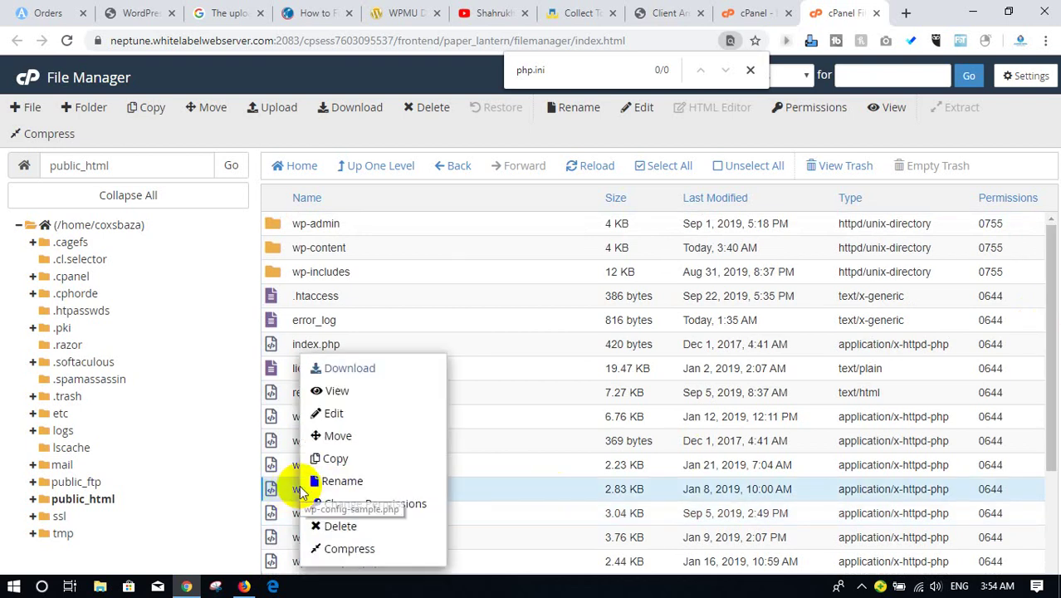
pyautogui.click(378, 415)
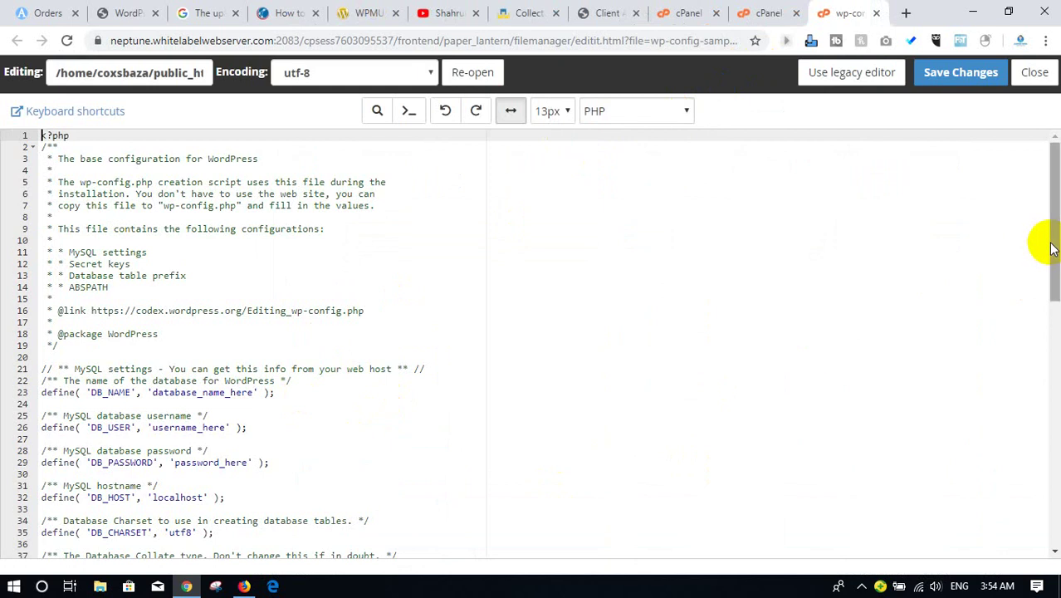
pyautogui.moveTo(1049, 244); pyautogui.dragTo(1012, 531)
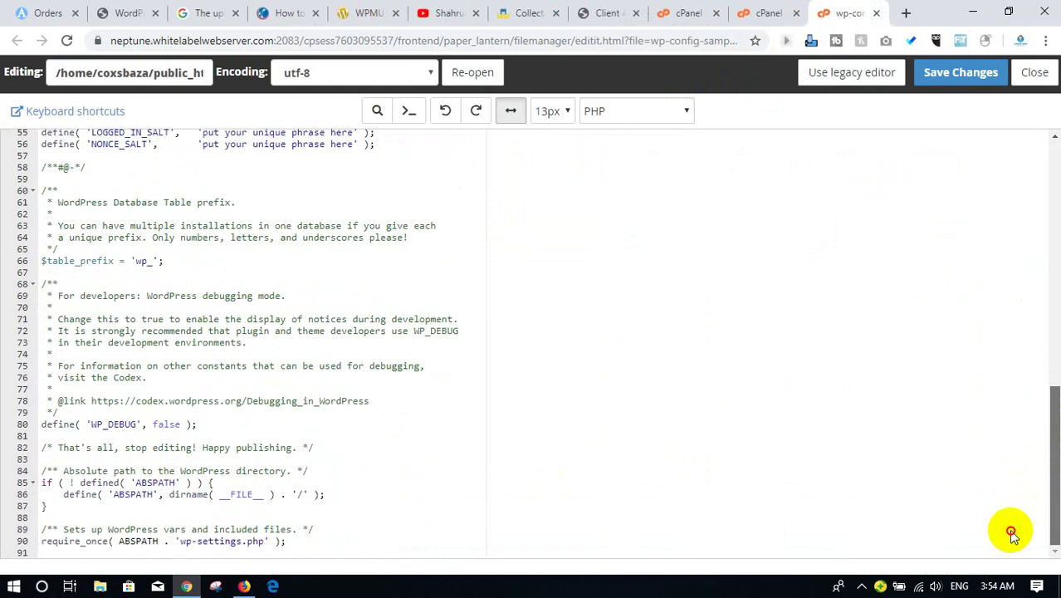
pyautogui.click(236, 421)
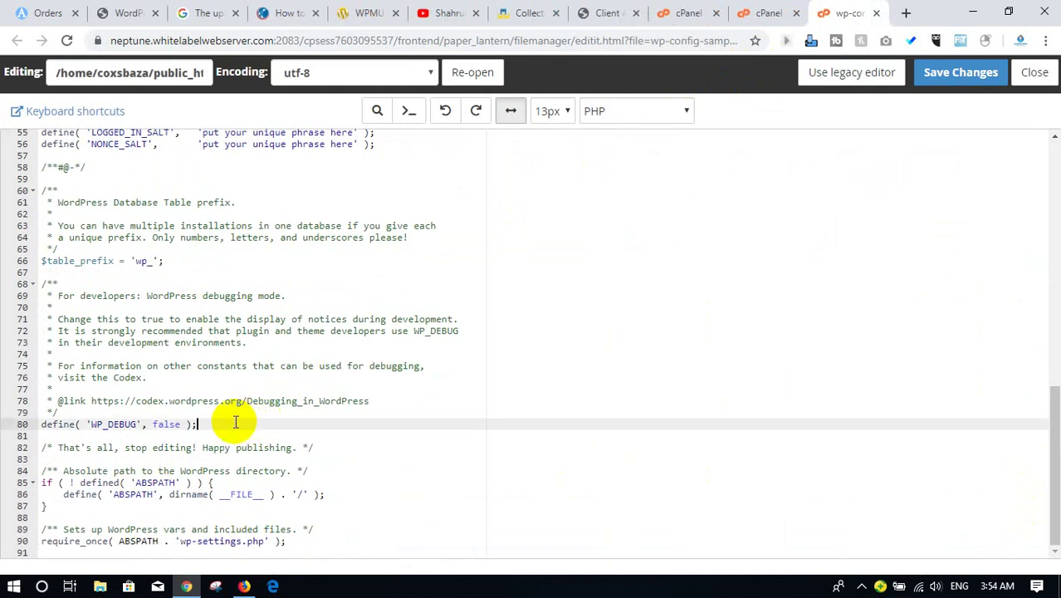
pyautogui.press('Return')
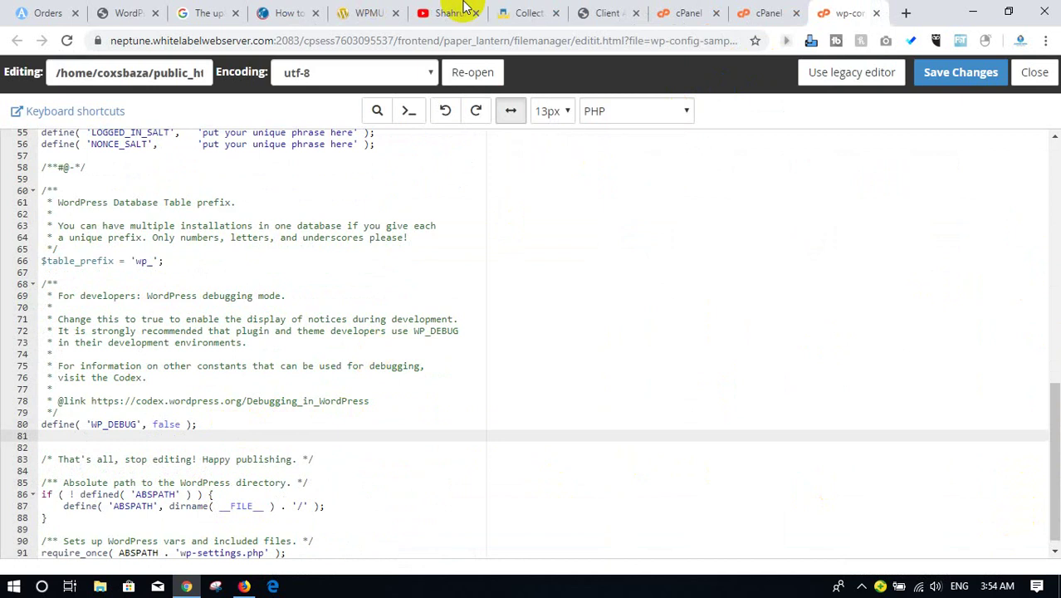
# Copy "php_value_upload_max_filesize 256M" from the article and paste it on the empty line below WP_DEBUG in wp-config-sample.php.
pyautogui.click(296, 8)
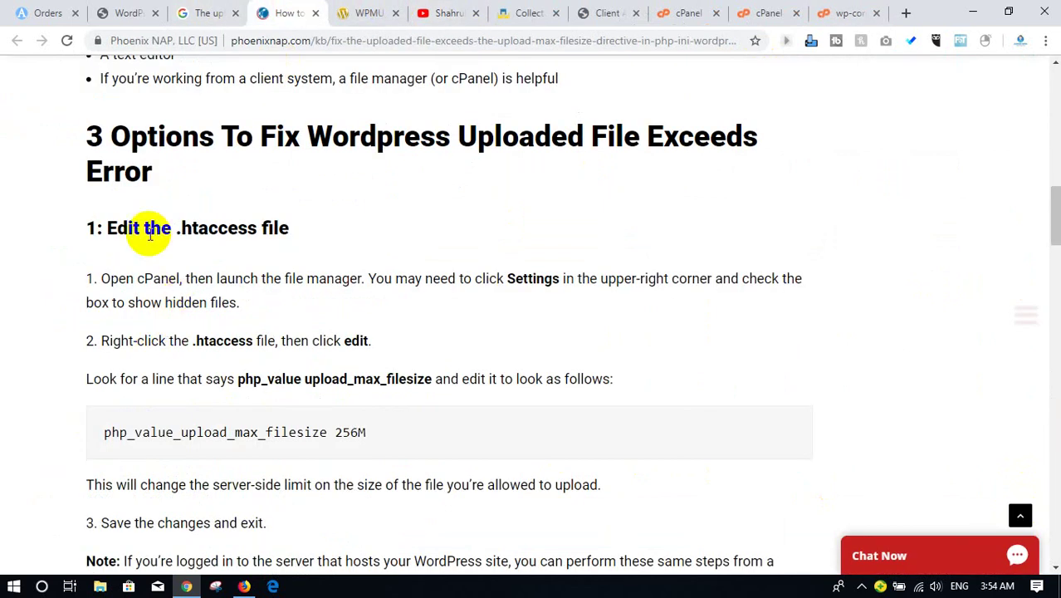
pyautogui.moveTo(104, 432); pyautogui.dragTo(365, 435)
pyautogui.hotkey('ctrl', 'c')
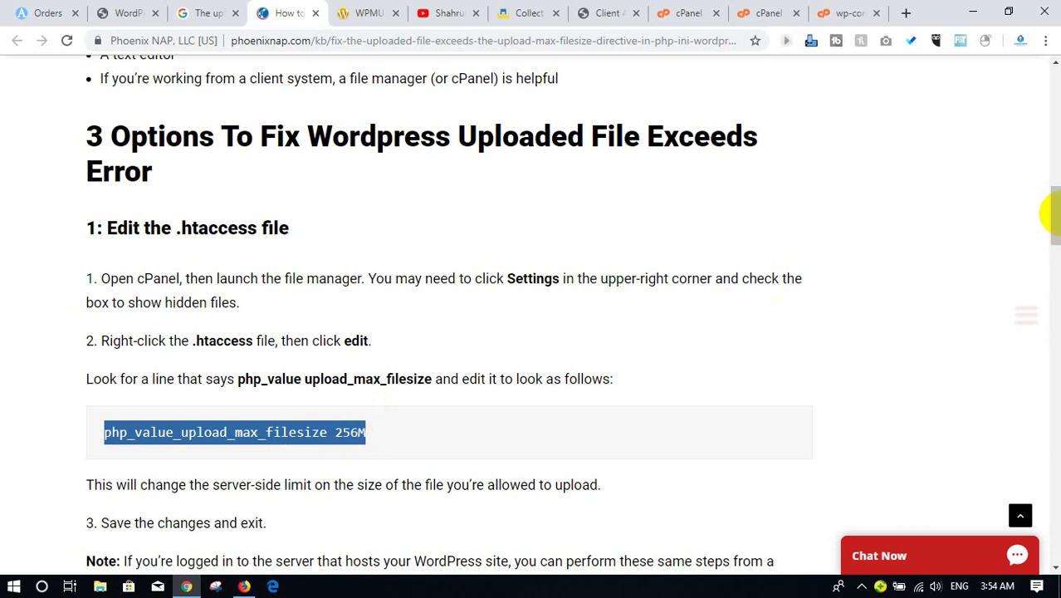
pyautogui.moveTo(1054, 231); pyautogui.dragTo(1047, 289)
pyautogui.moveTo(1048, 292); pyautogui.dragTo(1047, 308)
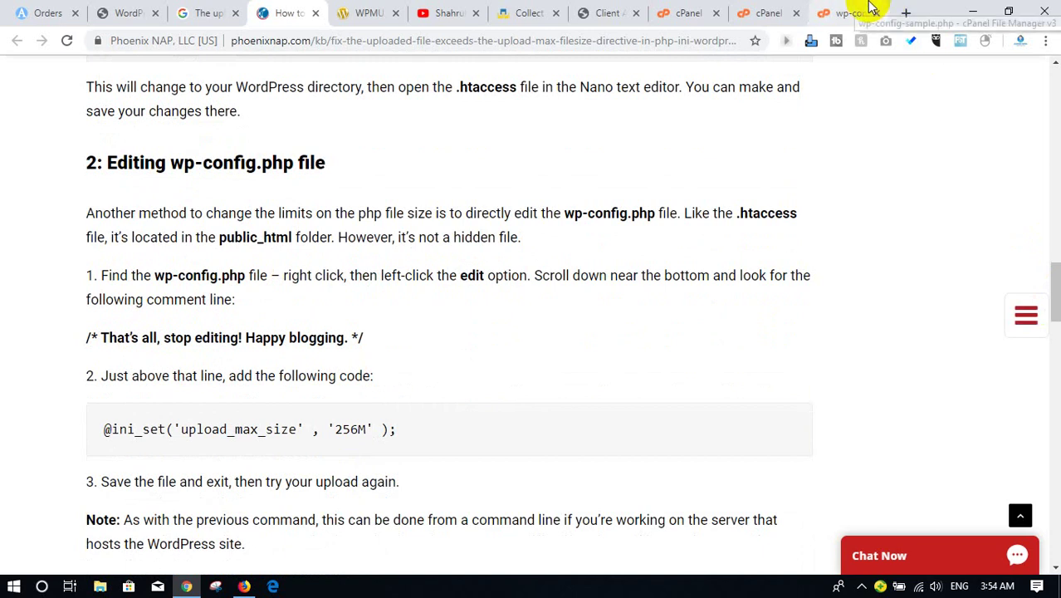
pyautogui.click(848, 23)
pyautogui.hotkey('ctrl', 'v')
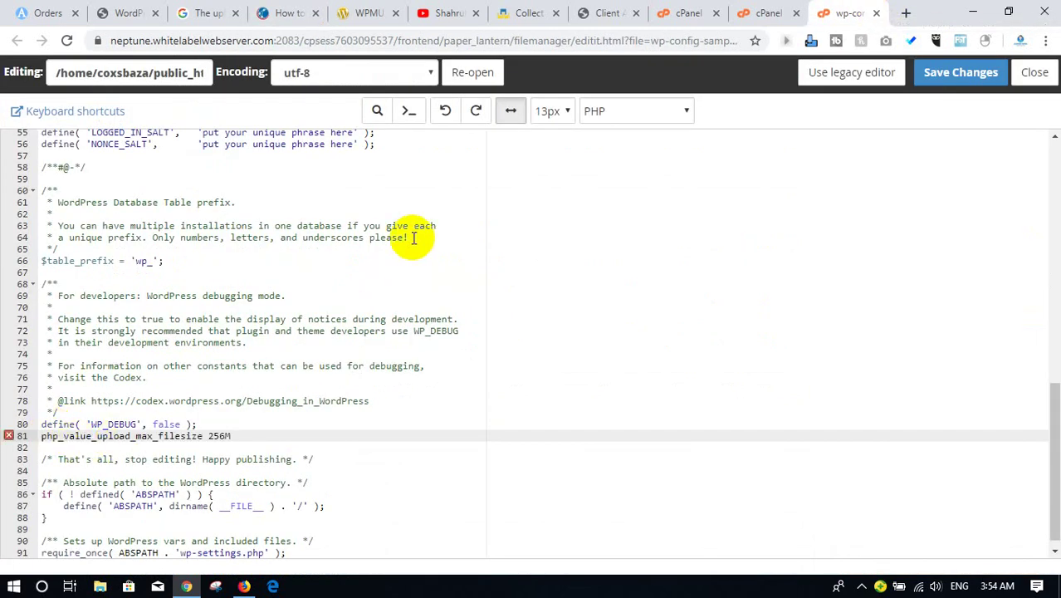
# Delete the "php_value_upload_max_filesize 256M" text from below the WP_DEBUG definition in wp-config-sample.php.
pyautogui.click(272, 470)
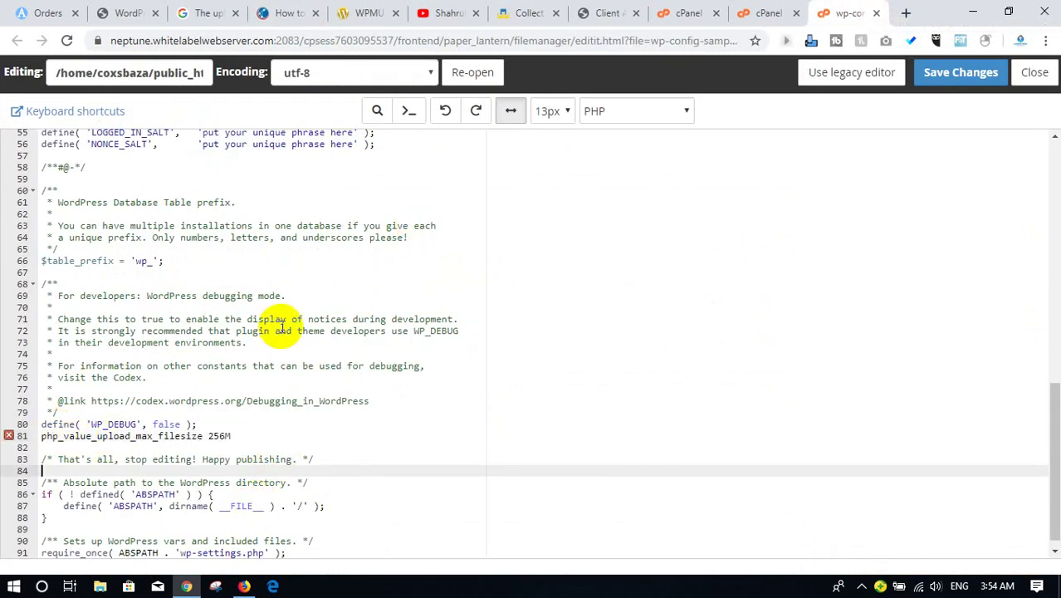
pyautogui.click(106, 458)
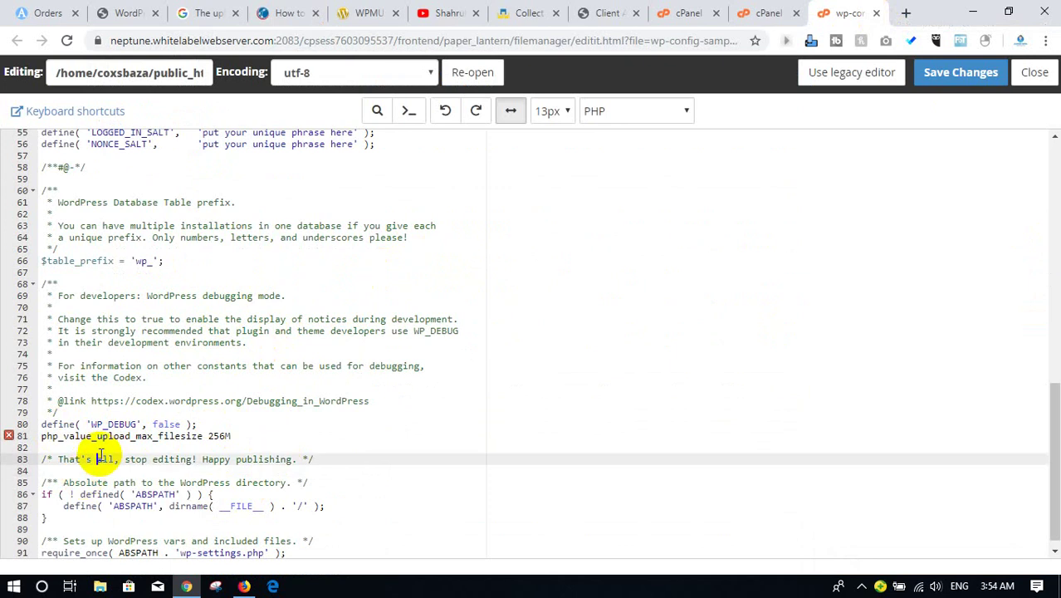
pyautogui.click(97, 423)
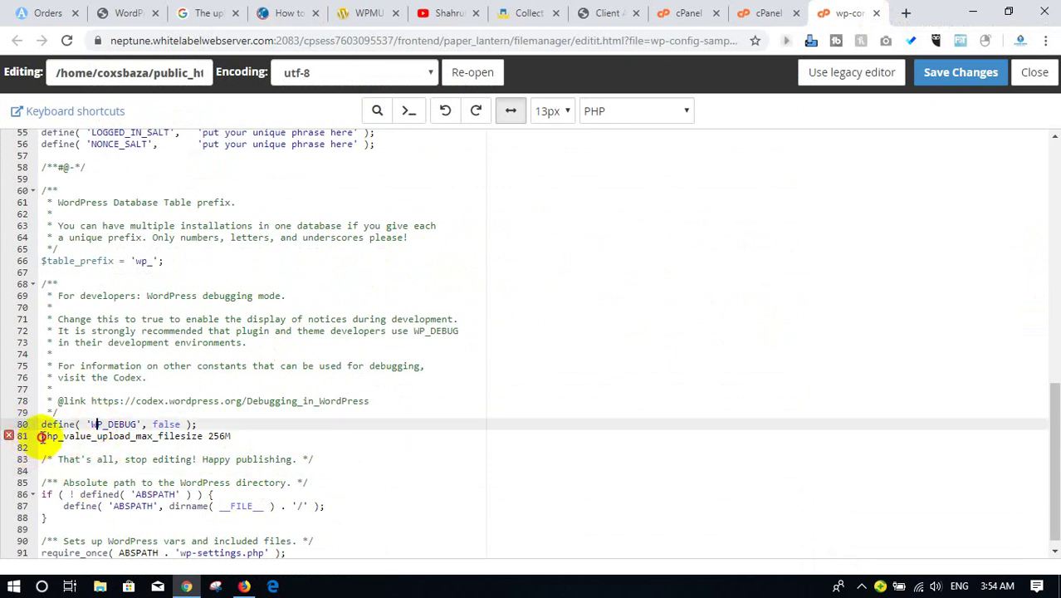
pyautogui.moveTo(40, 438); pyautogui.dragTo(245, 435)
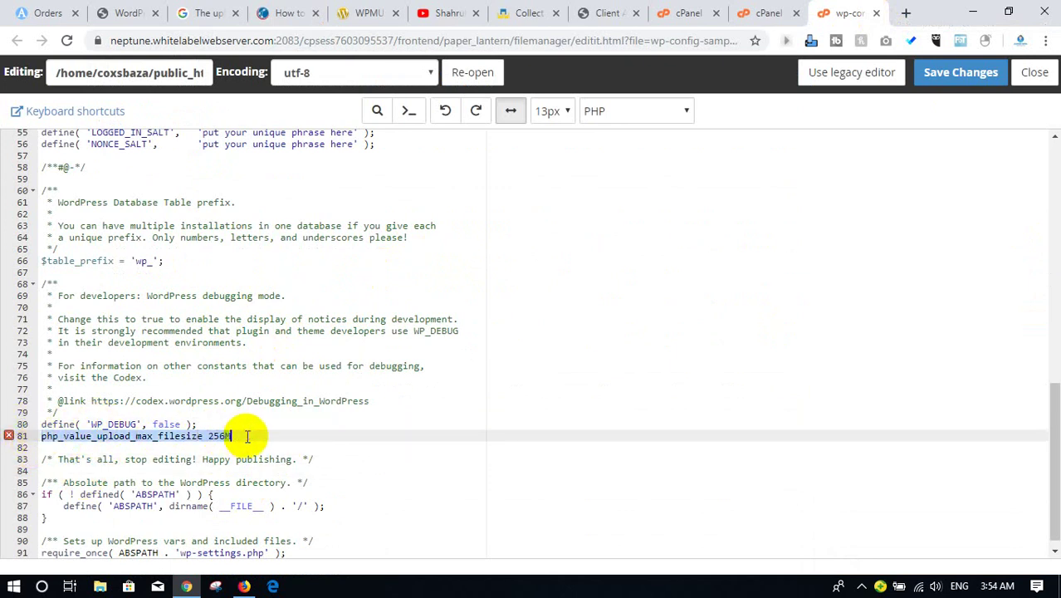
pyautogui.press('BackSpace')
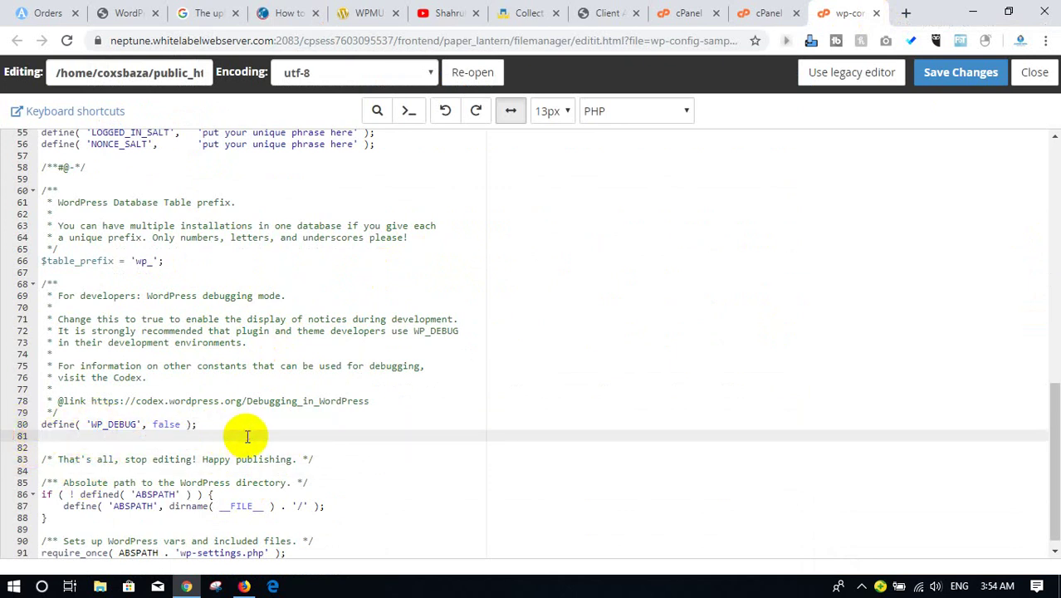
pyautogui.click(292, 13)
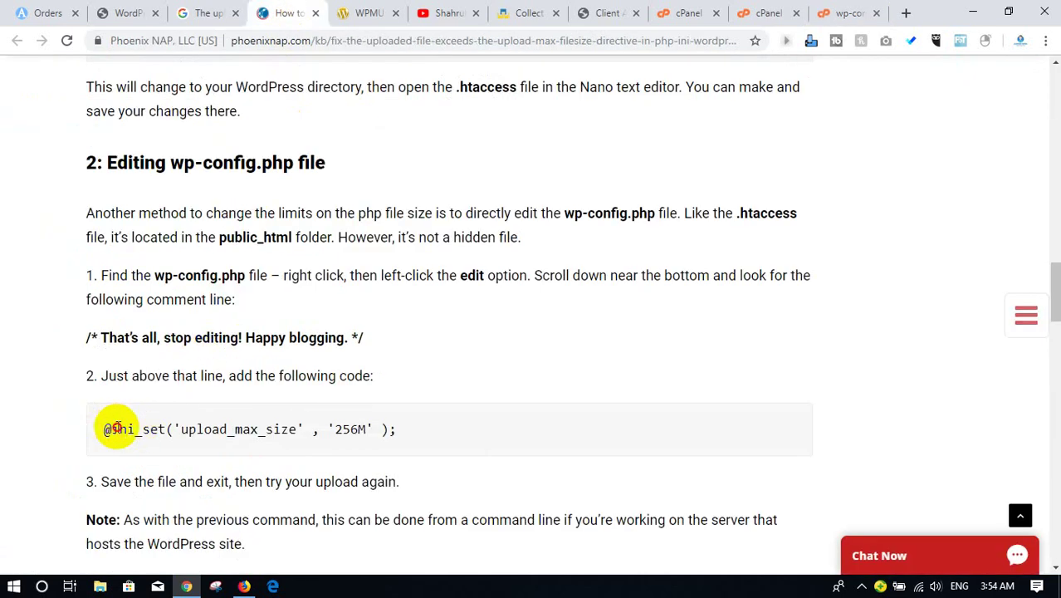
pyautogui.moveTo(104, 428); pyautogui.dragTo(395, 427)
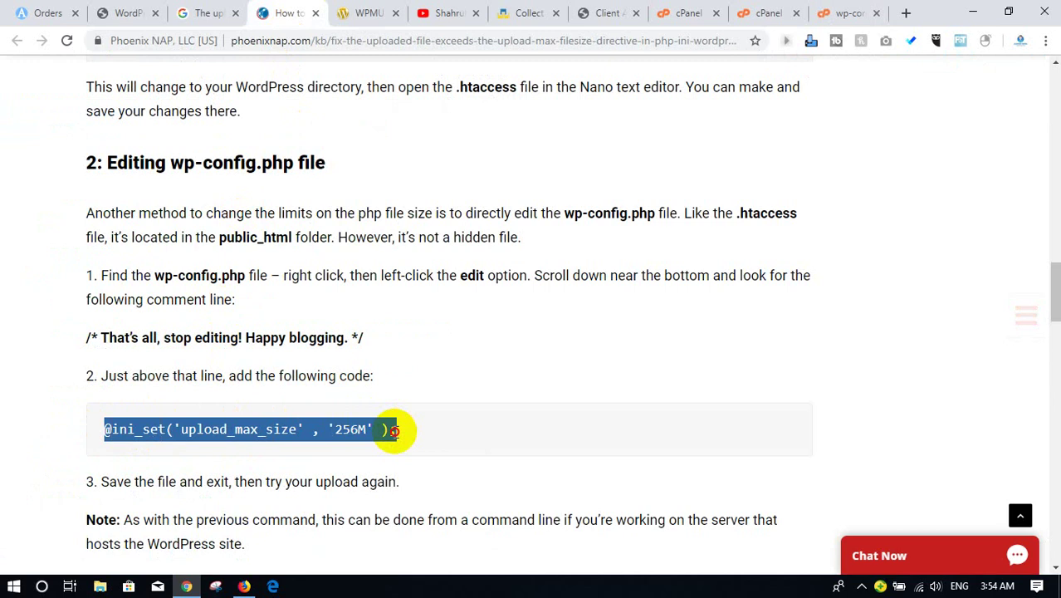
pyautogui.click(848, 13)
pyautogui.click(73, 453)
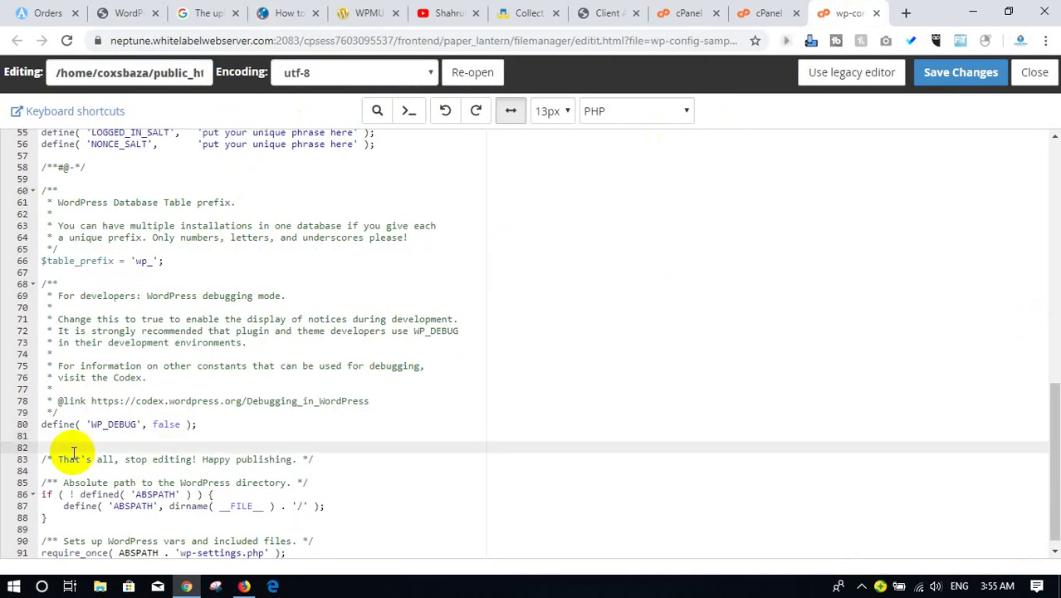
pyautogui.click(74, 437)
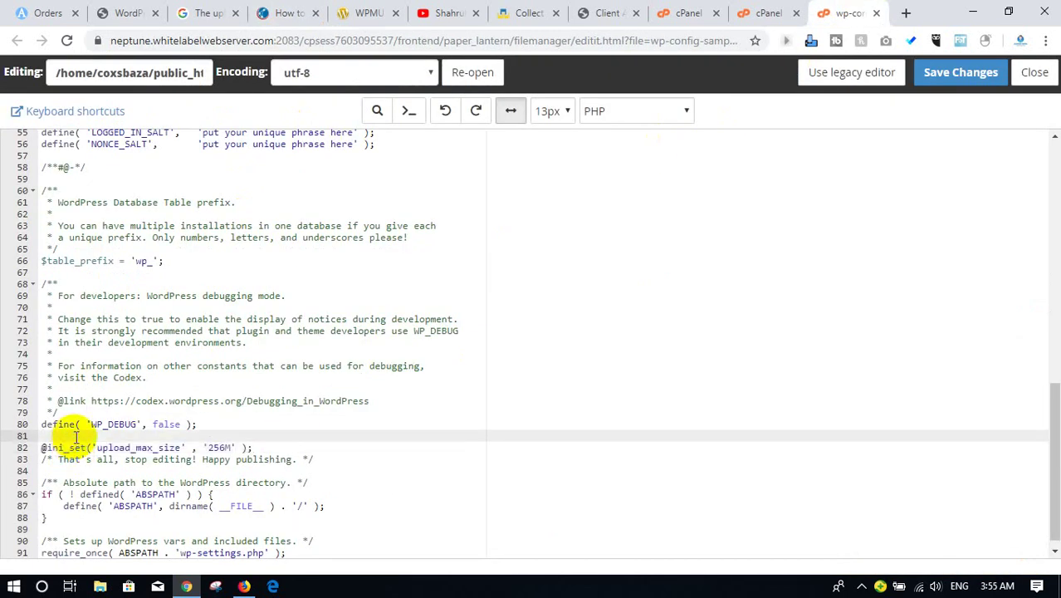
pyautogui.click(959, 75)
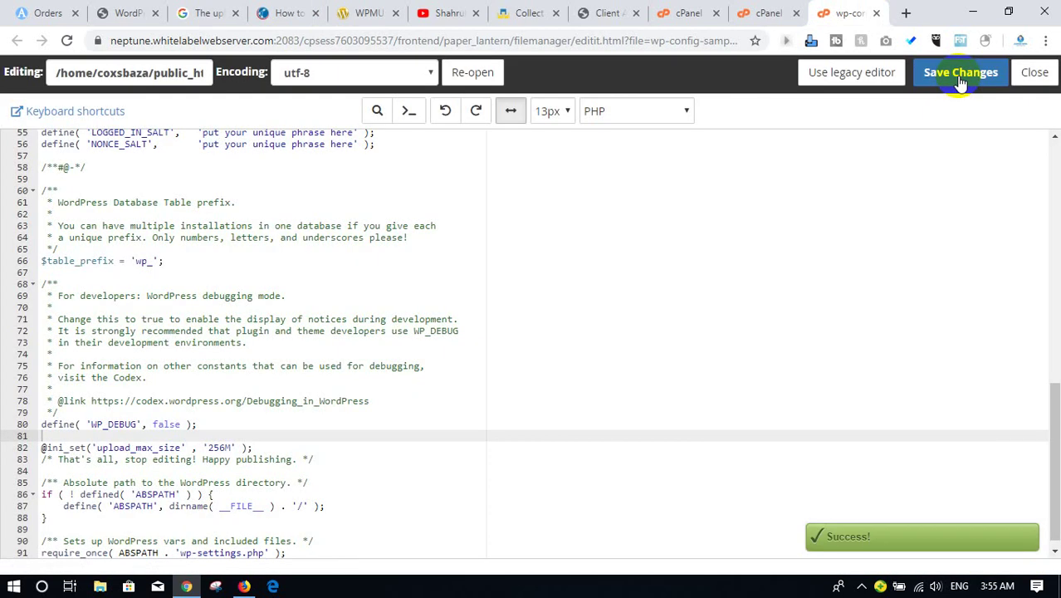
# Return to WordPress's Add Plugins page and try to install the uploaded wp-smush-pro.3.2.4.zip.
pyautogui.click(127, 13)
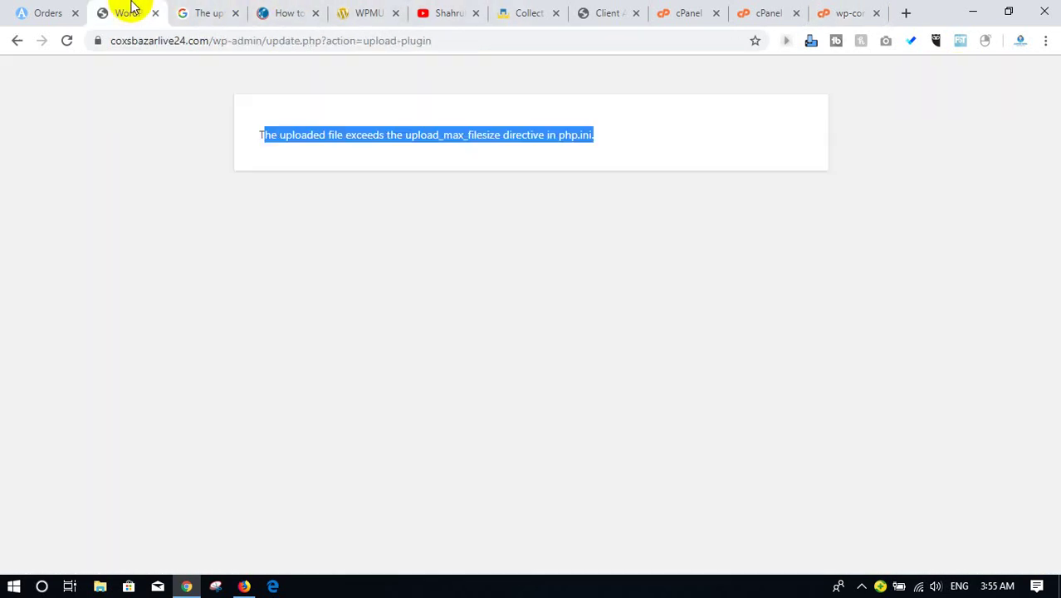
pyautogui.click(15, 42)
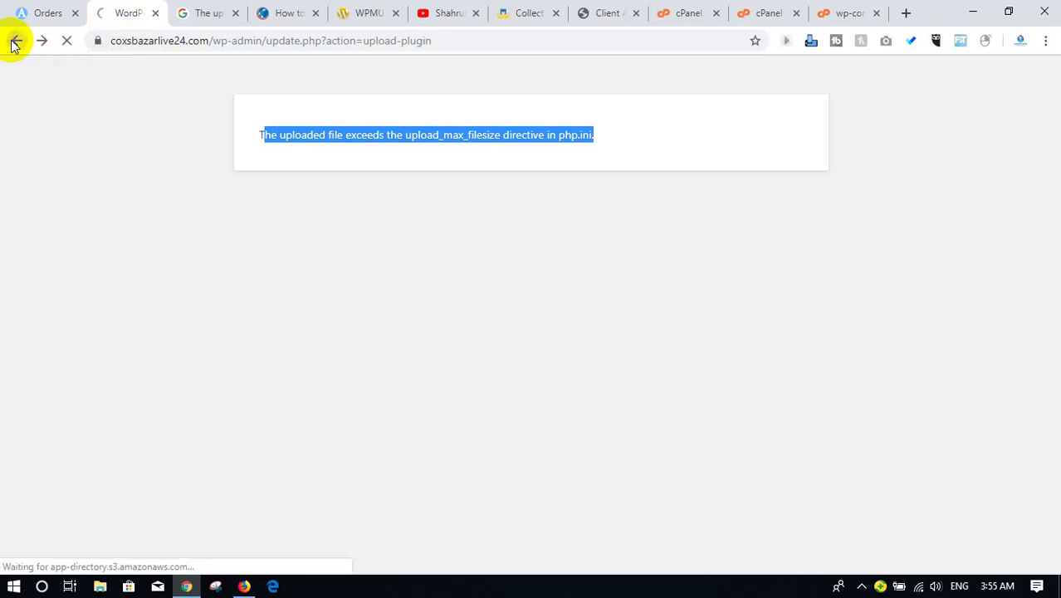
pyautogui.click(288, 109)
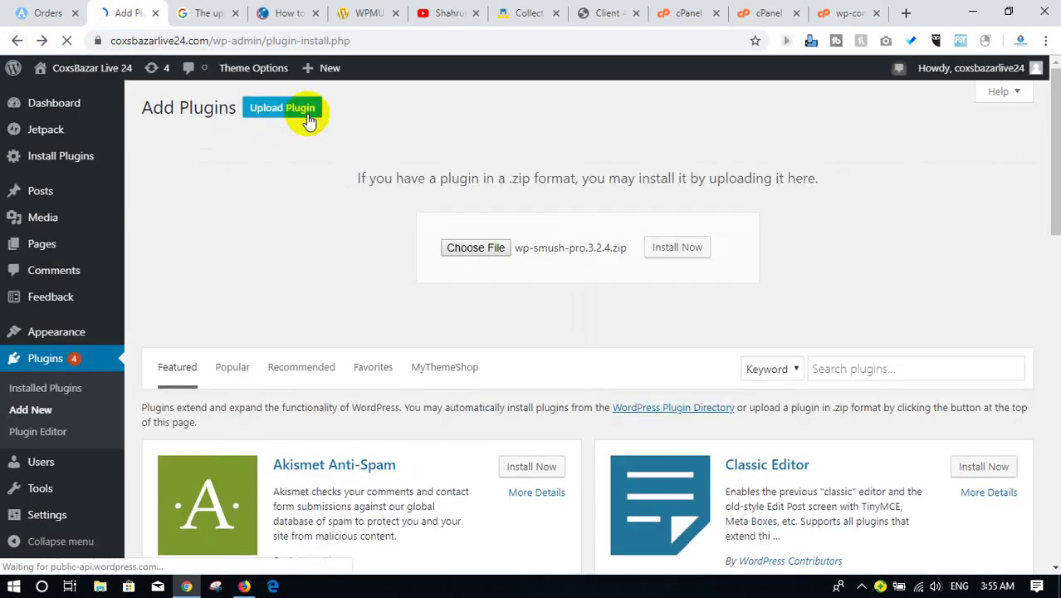
pyautogui.click(683, 251)
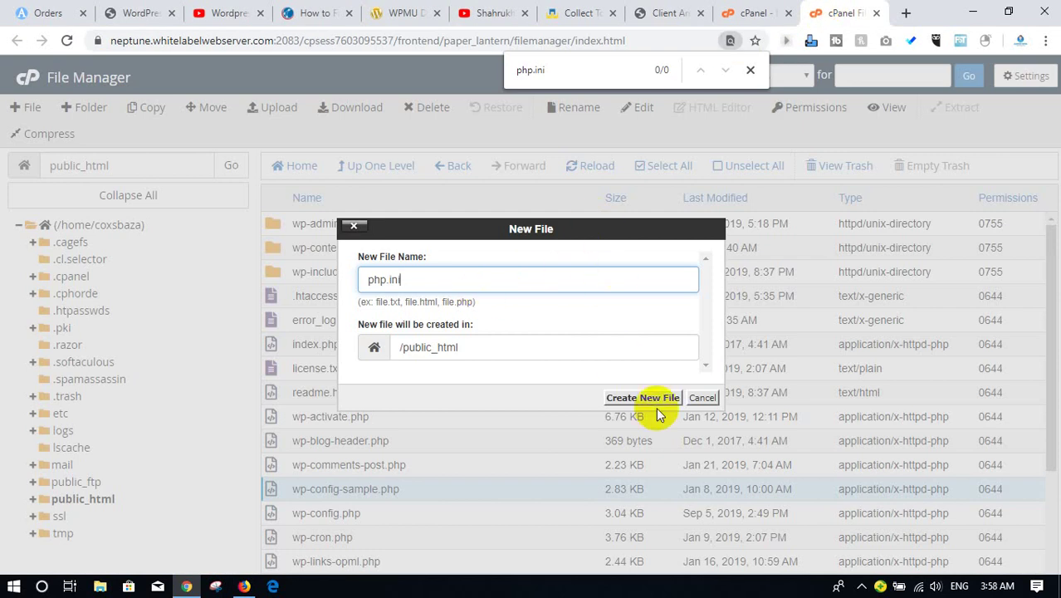
pyautogui.click(702, 398)
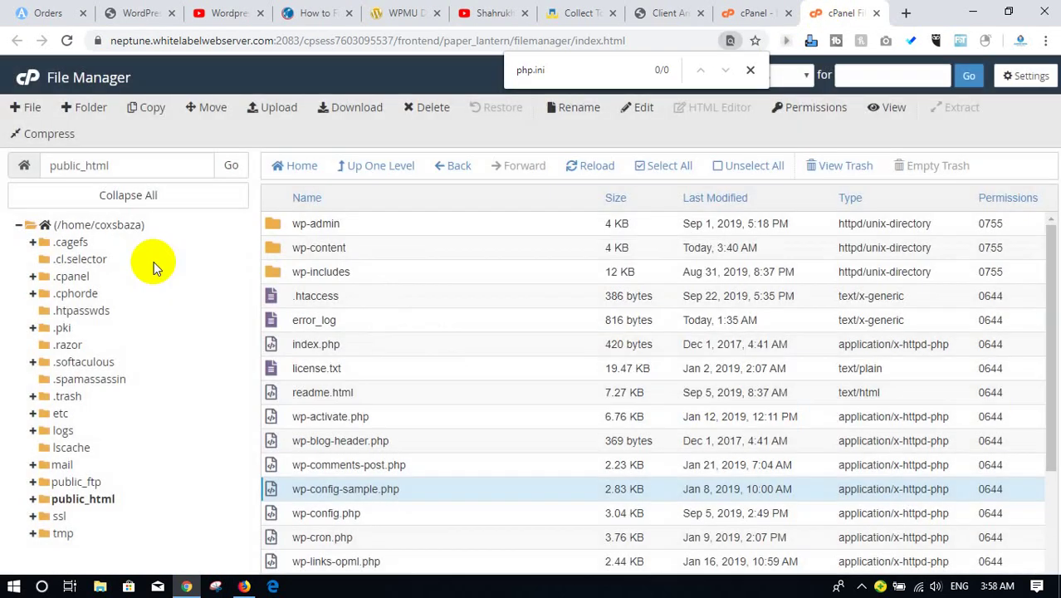
pyautogui.click(42, 587)
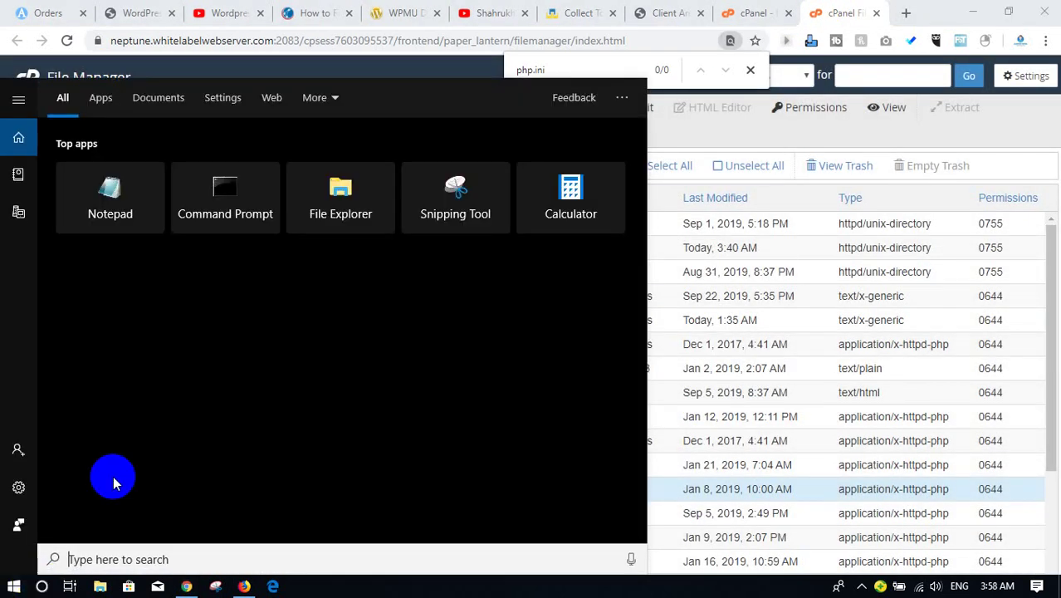
pyautogui.click(626, 137)
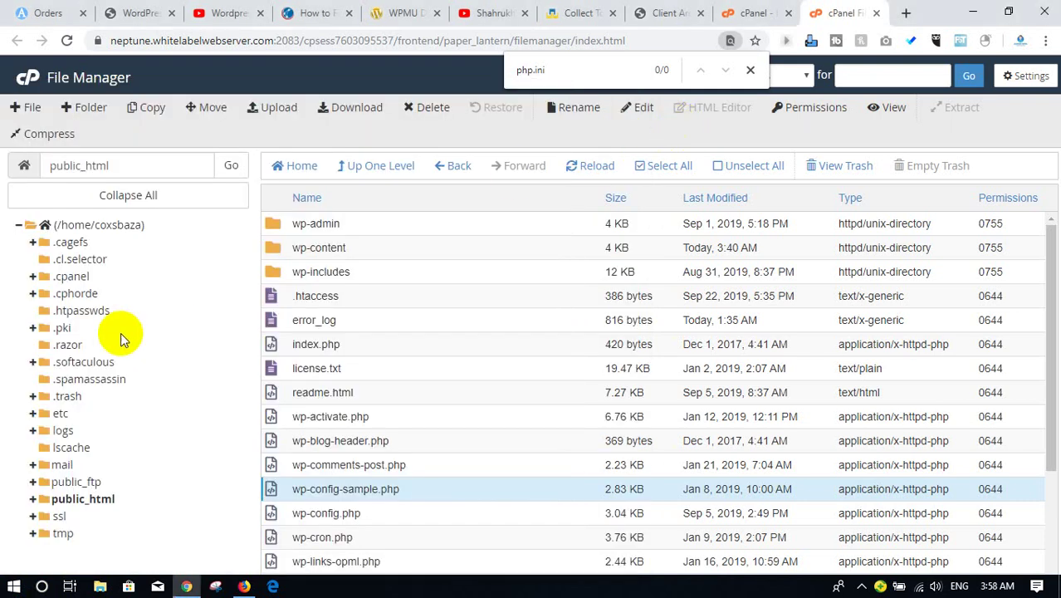
pyautogui.click(50, 499)
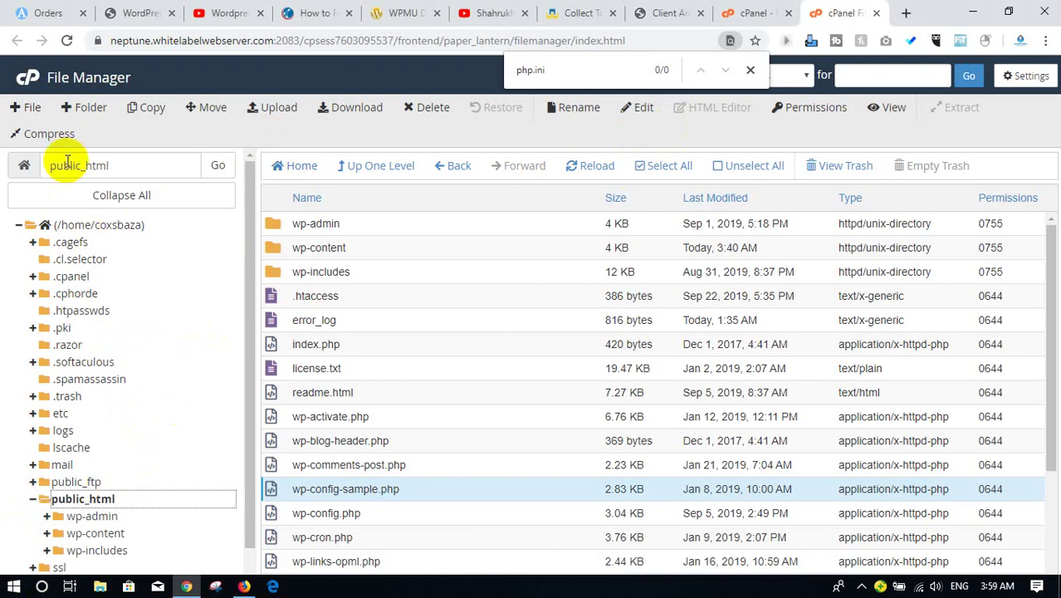
pyautogui.click(256, 337)
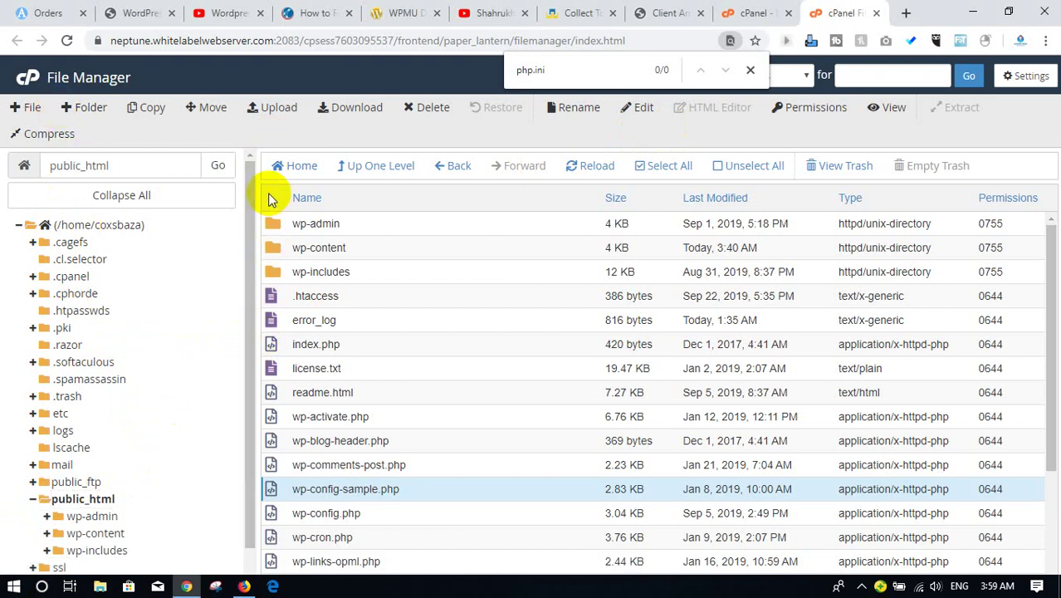
pyautogui.click(523, 513)
pyautogui.click(522, 390)
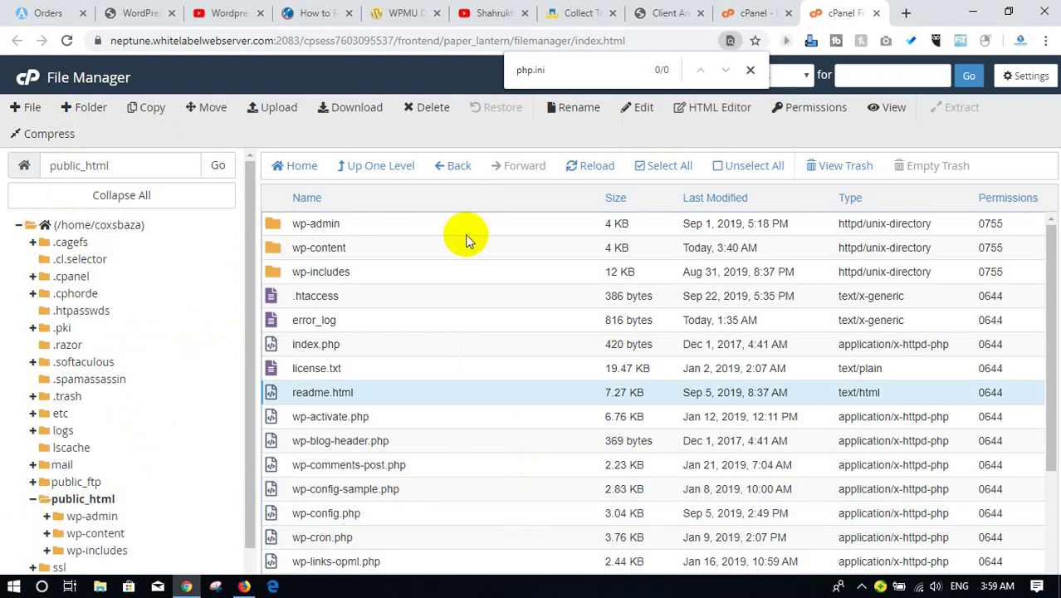
# Create a new file named php.ini in the public_html folder.
pyautogui.click(57, 499)
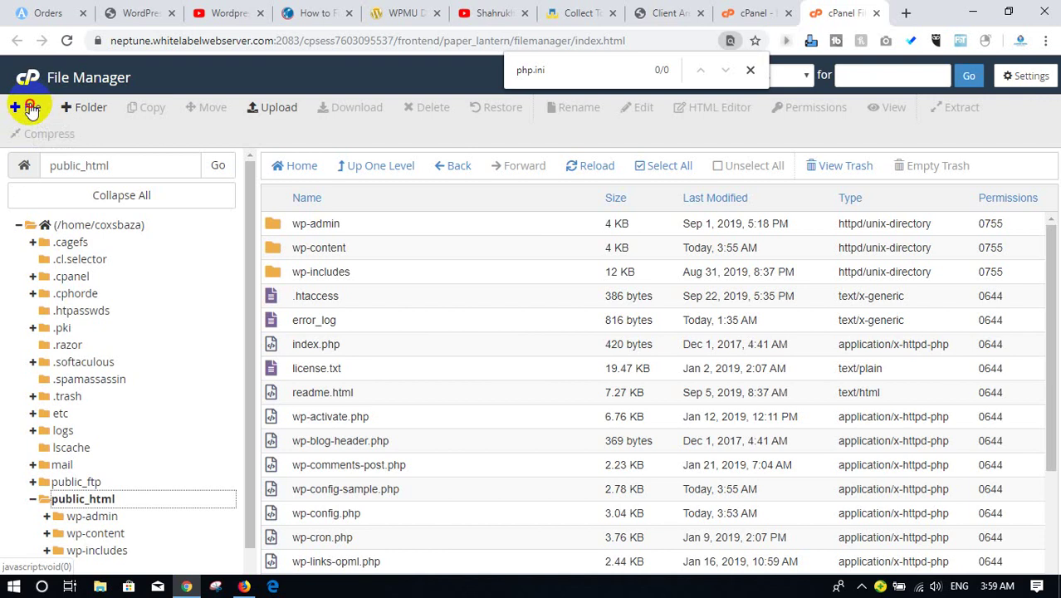
pyautogui.click(31, 108)
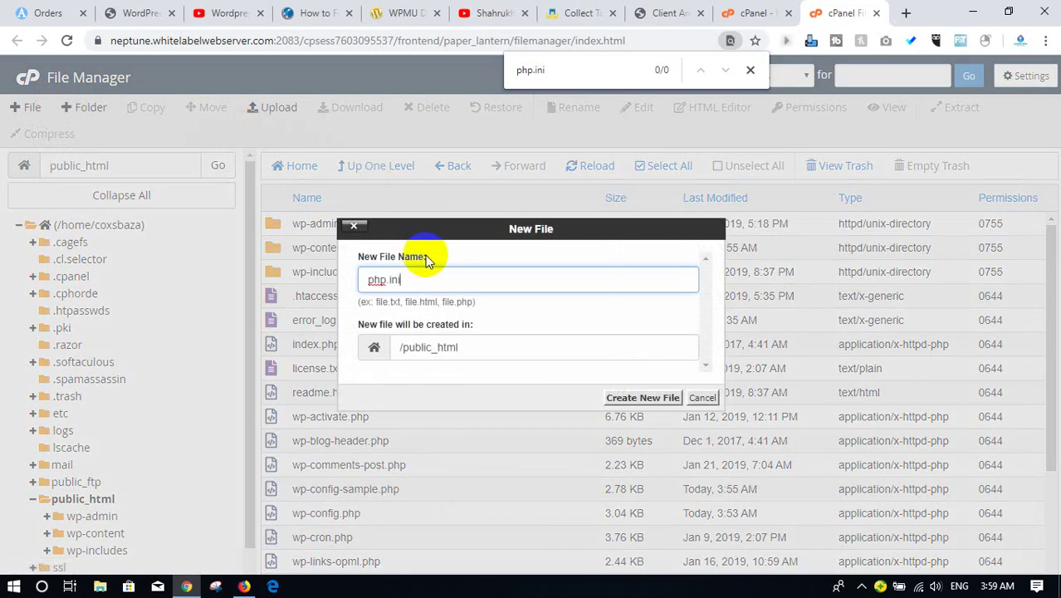
pyautogui.click(663, 399)
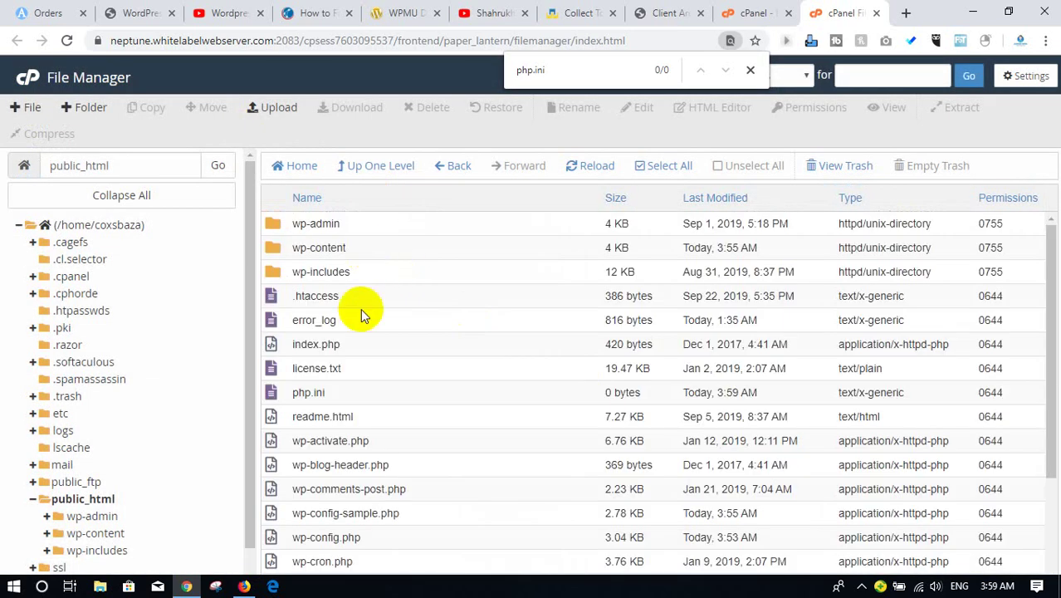
# Edit php.ini to set memory_limit = 256M, upload_max_filesize = 50M, post_max_size = 50M and max_execution_time = 300 on separate lines, and save it.
pyautogui.click(332, 392)
pyautogui.rightClick(331, 392)
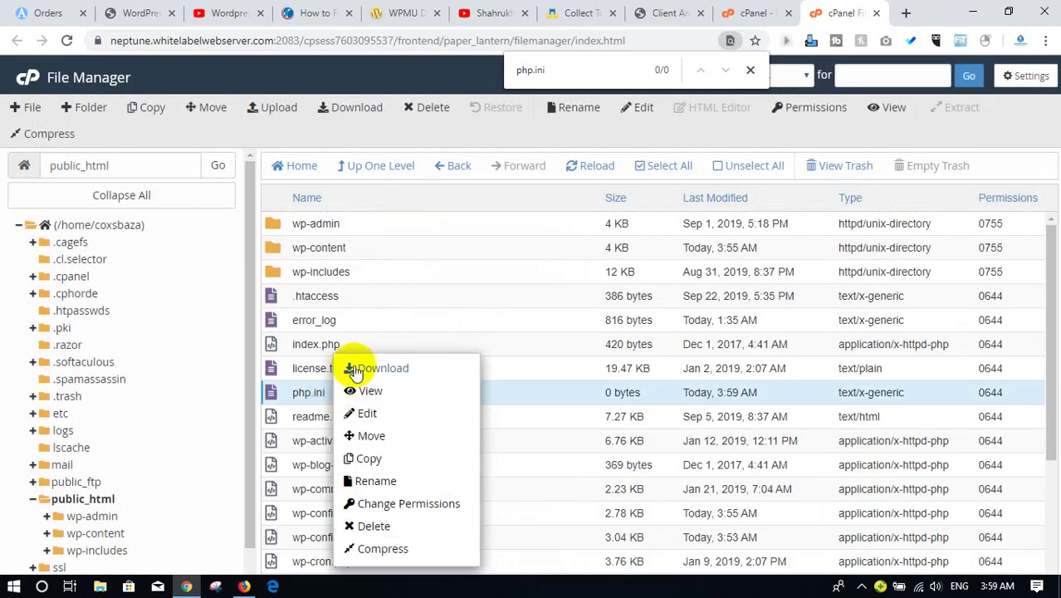
pyautogui.click(383, 415)
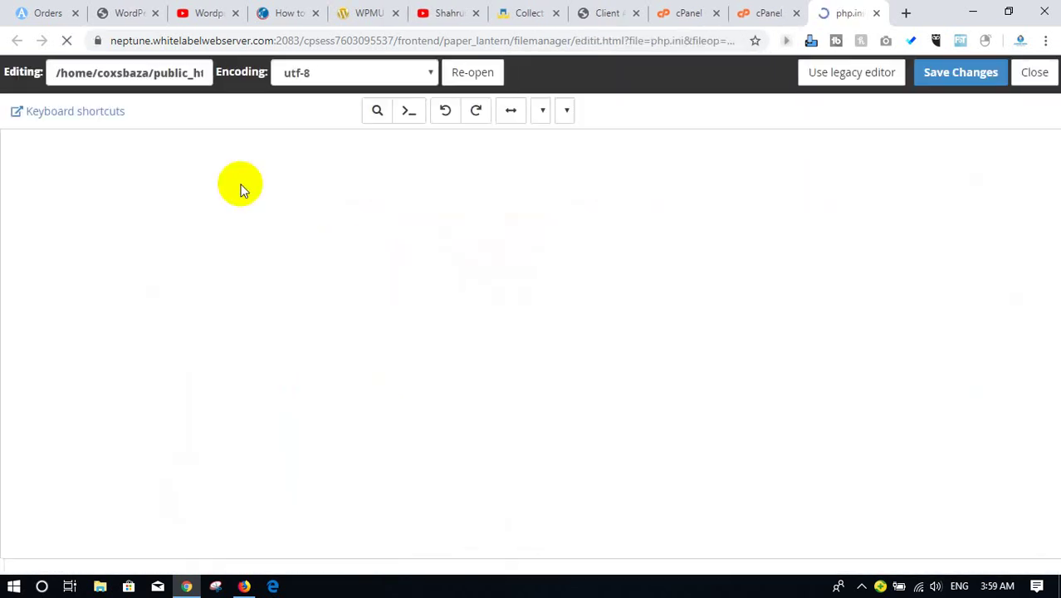
pyautogui.write('memory_limit = 256M upload_max_filesize = 50M post_max_size = 50M max_execution_time = 300')
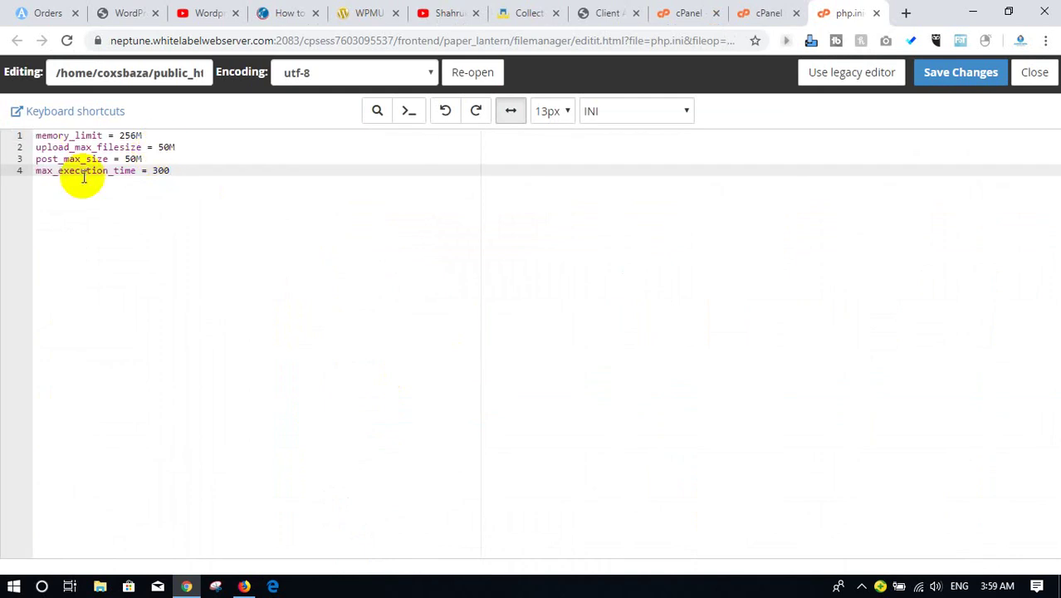
pyautogui.click(952, 75)
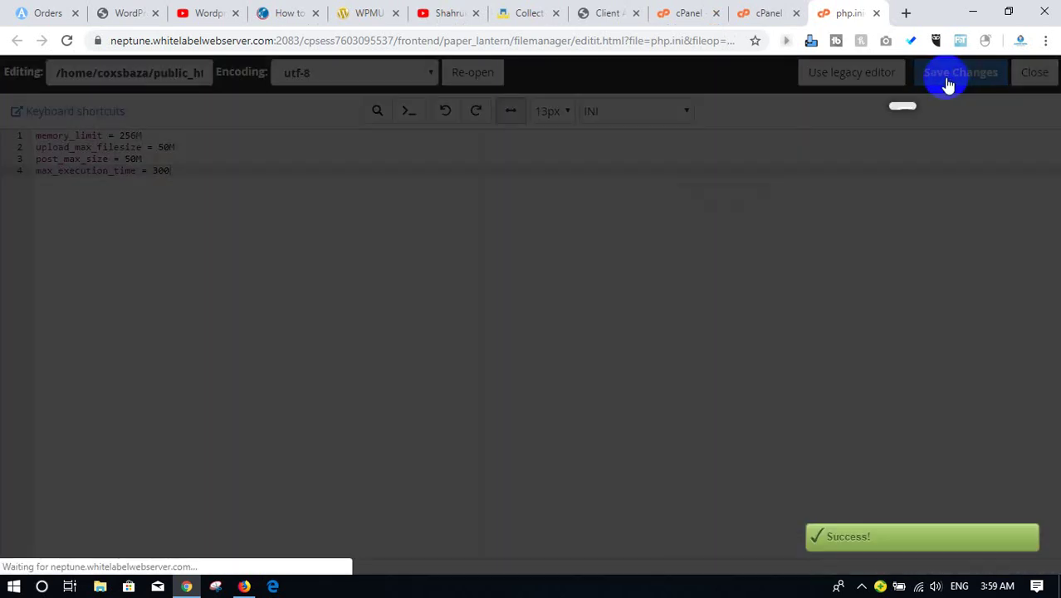
# Go back to the Add Plugins page and retry the plugin upload installation with the new php.ini in place.
pyautogui.click(146, 10)
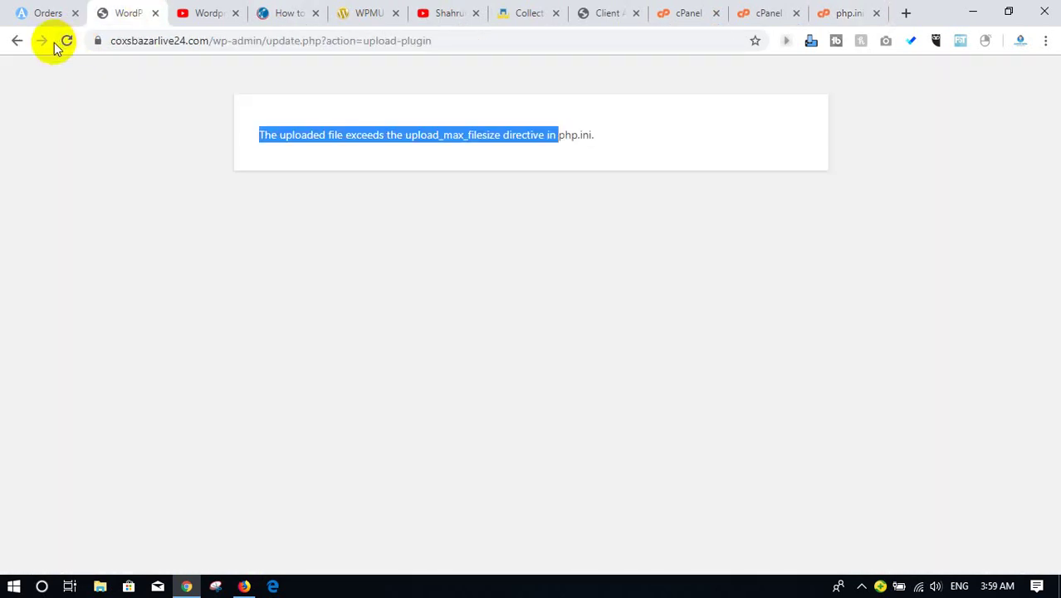
pyautogui.click(18, 42)
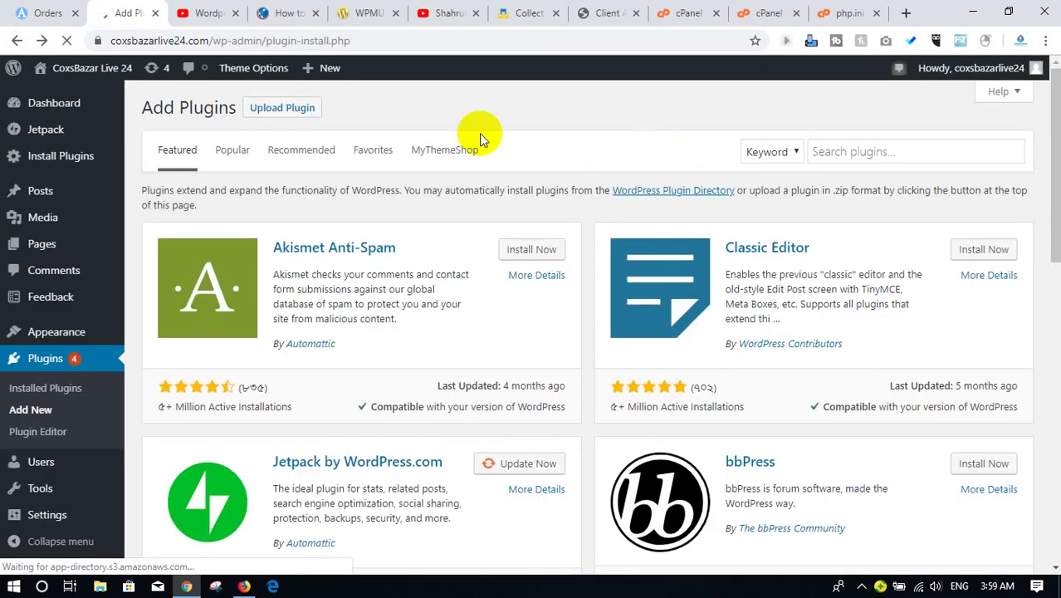
pyautogui.click(304, 110)
pyautogui.click(679, 249)
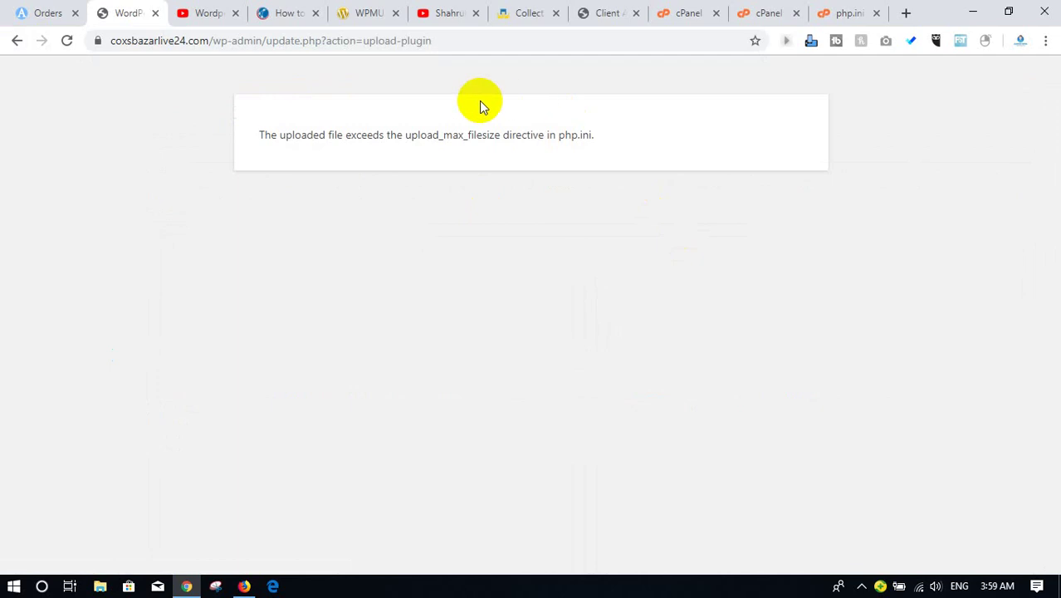
# Reopen the plugin uploader, choose wp-smush-pro.3.2.4.zip from Downloads again and start installing it.
pyautogui.click(16, 40)
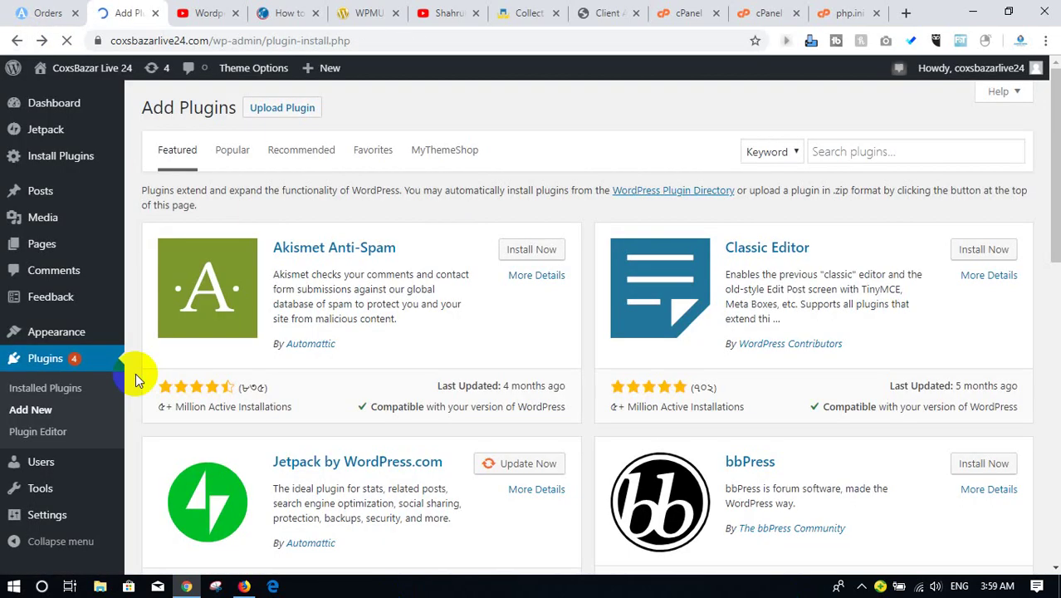
pyautogui.click(283, 116)
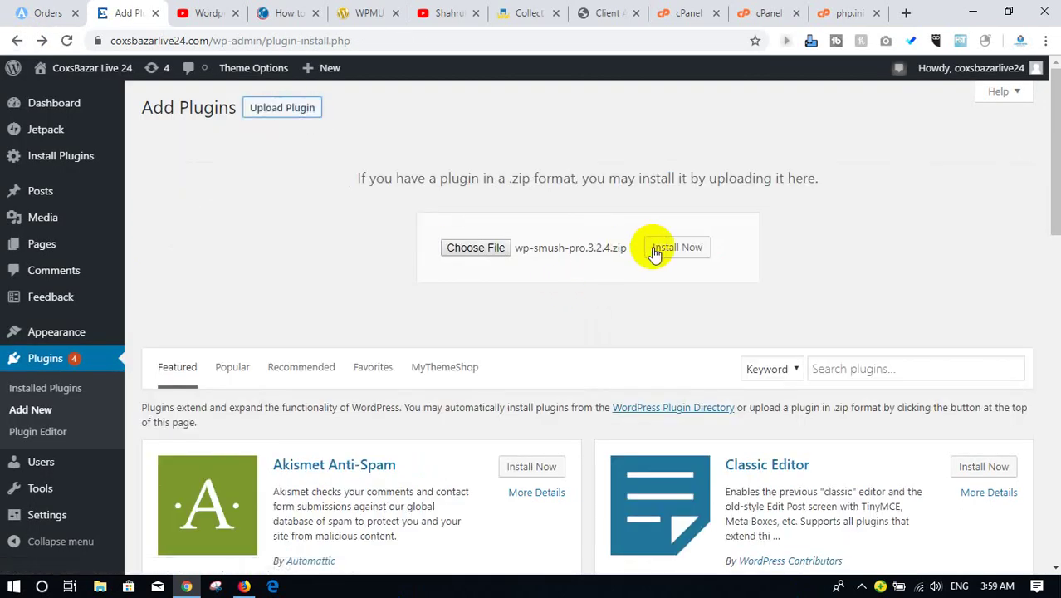
pyautogui.click(490, 247)
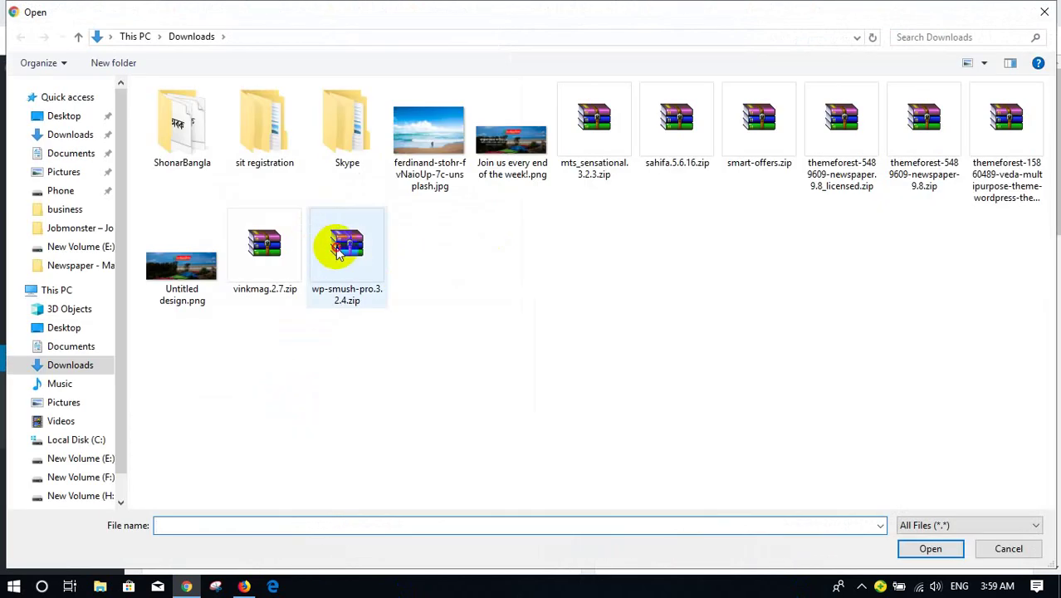
pyautogui.click(338, 253)
pyautogui.click(931, 548)
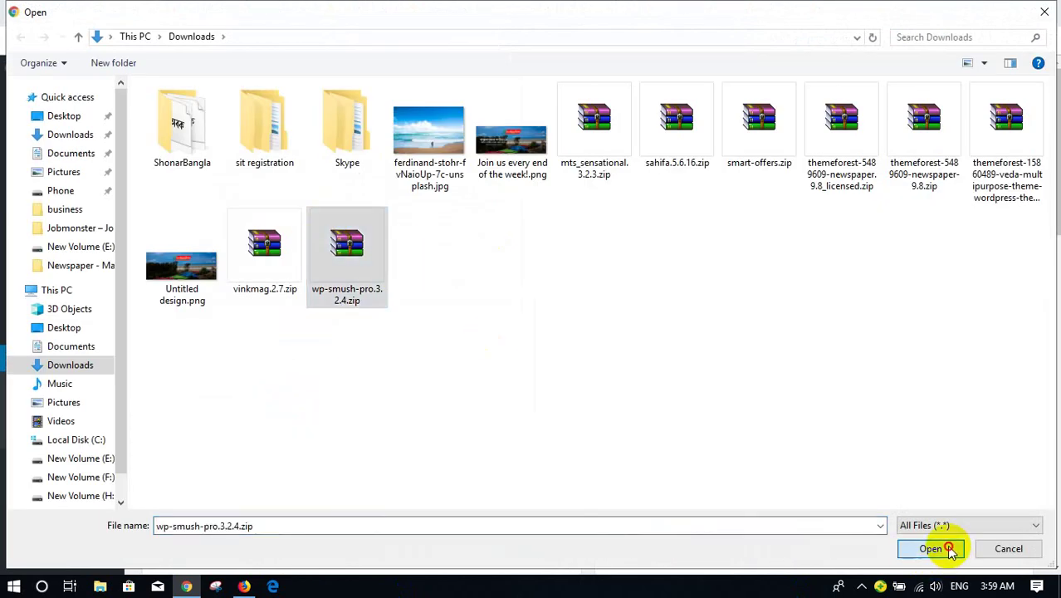
pyautogui.click(679, 251)
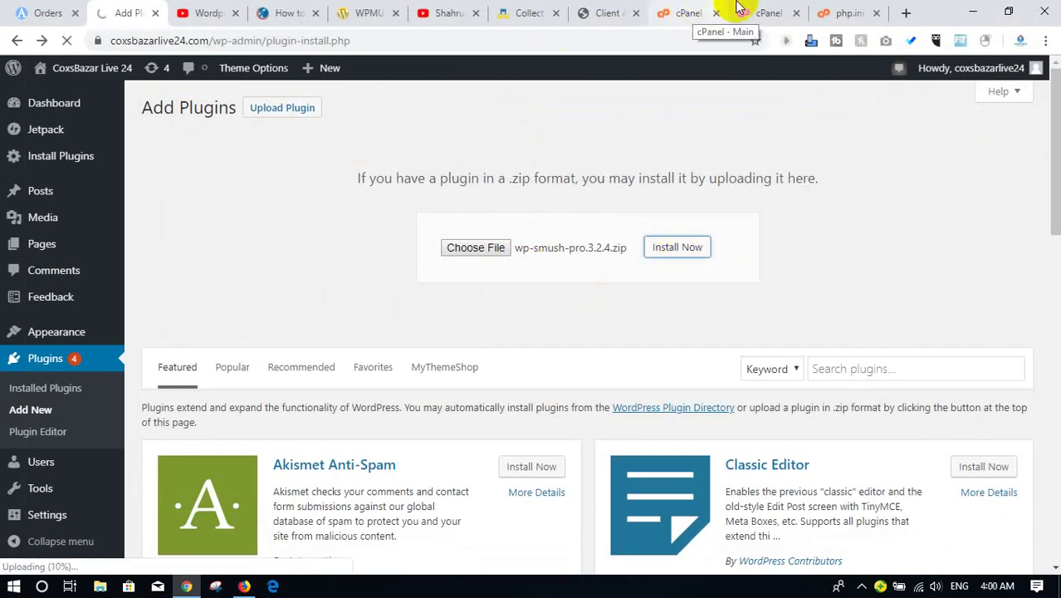
# Save php.ini again and check the outcome of the plugin upload on the WordPress page.
pyautogui.click(836, 10)
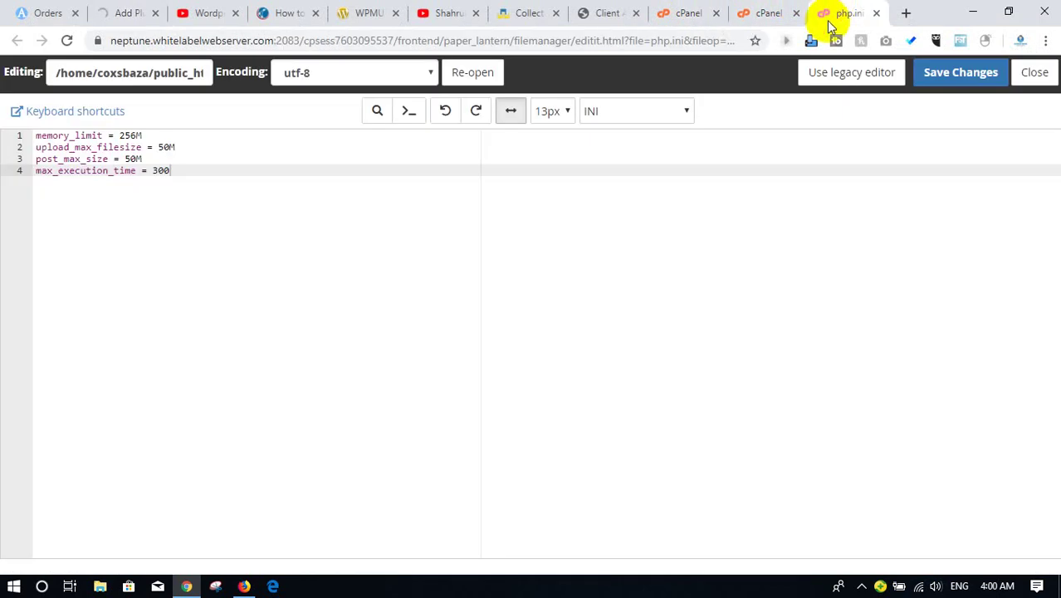
pyautogui.click(979, 75)
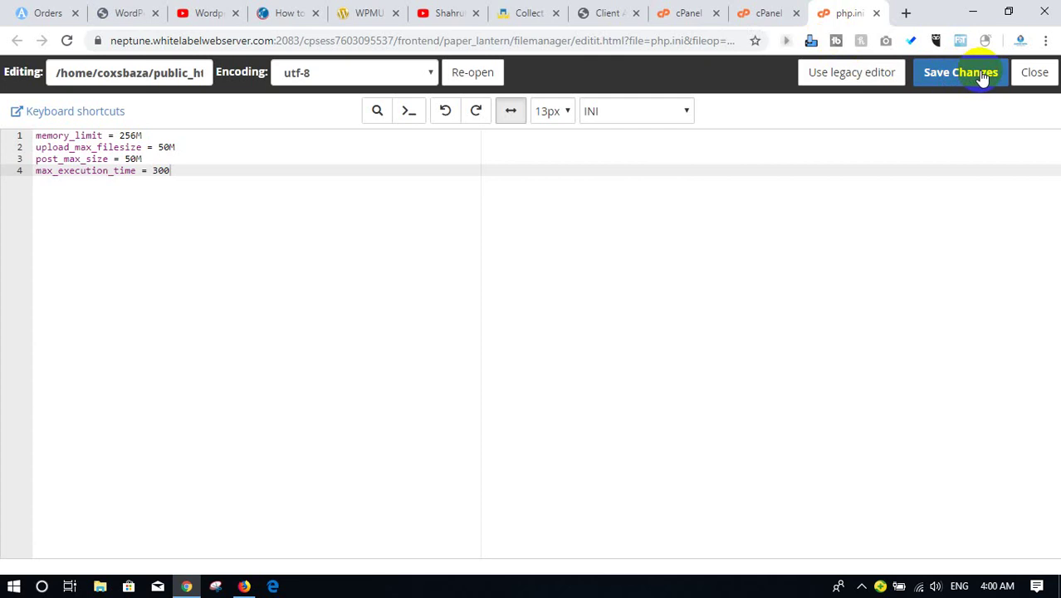
pyautogui.click(134, 10)
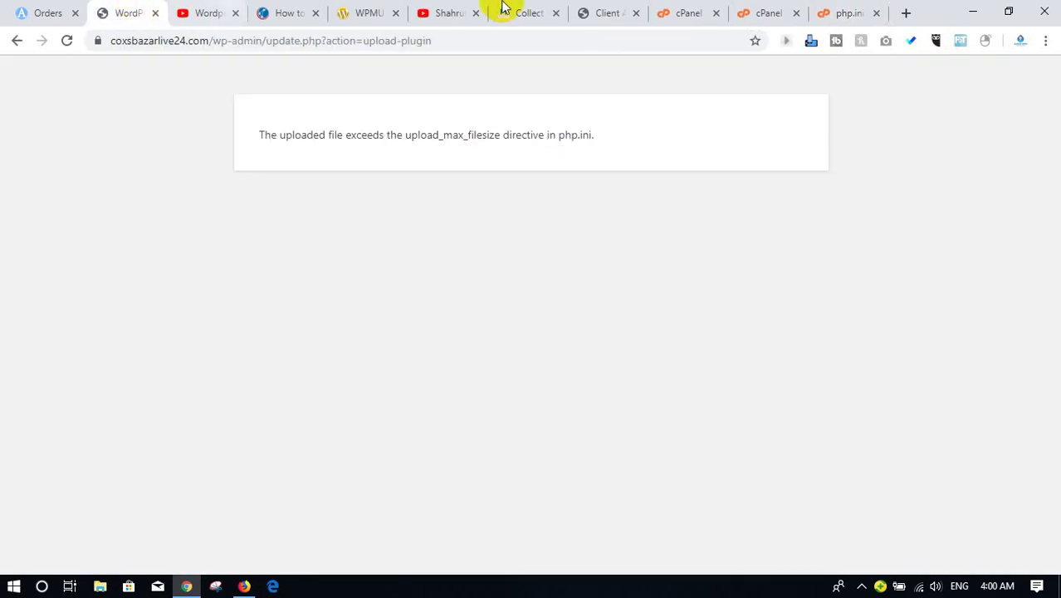
pyautogui.click(848, 11)
pyautogui.click(143, 10)
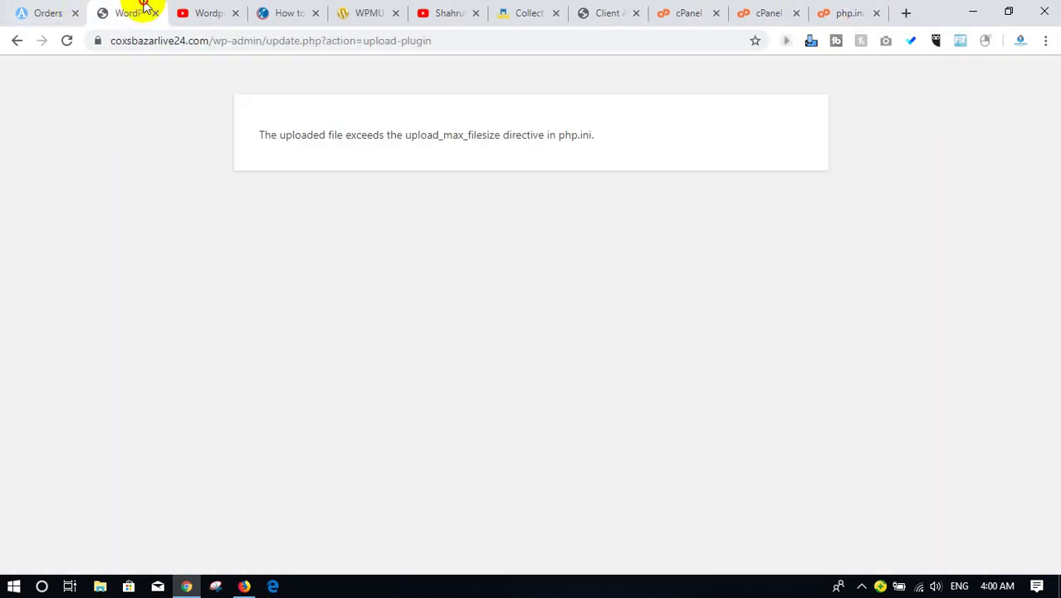
pyautogui.moveTo(500, 140); pyautogui.dragTo(601, 141)
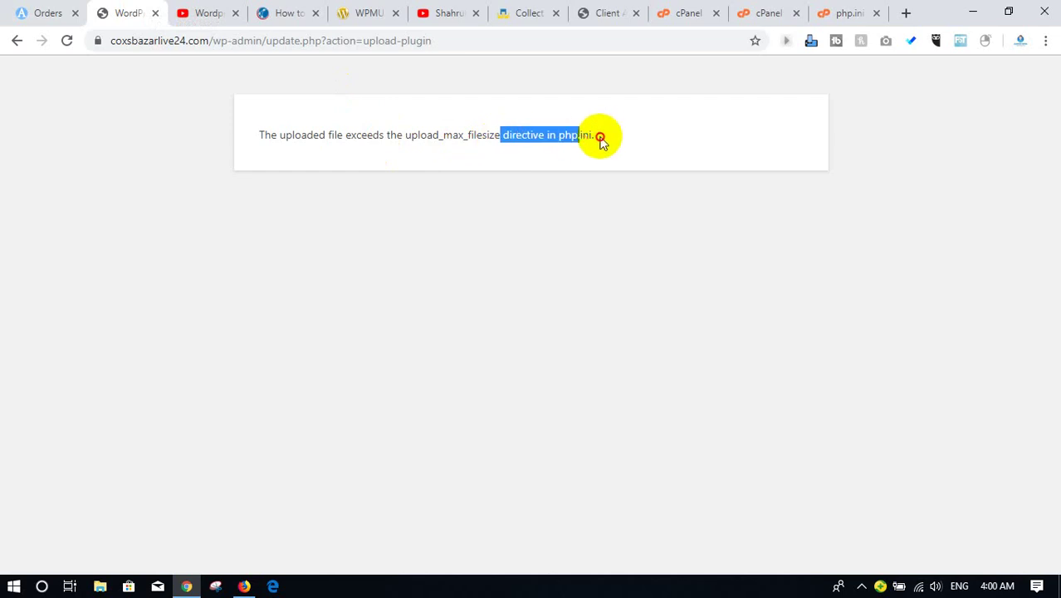
# Compare the settings in php.ini with the code and steps in the YouTube video's description.
pyautogui.click(842, 11)
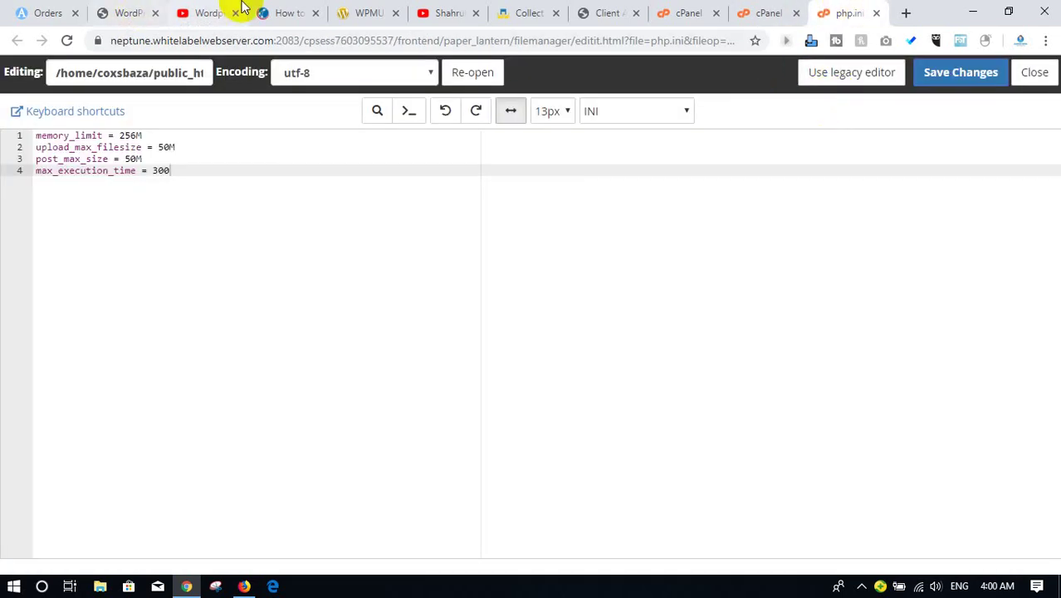
pyautogui.click(207, 12)
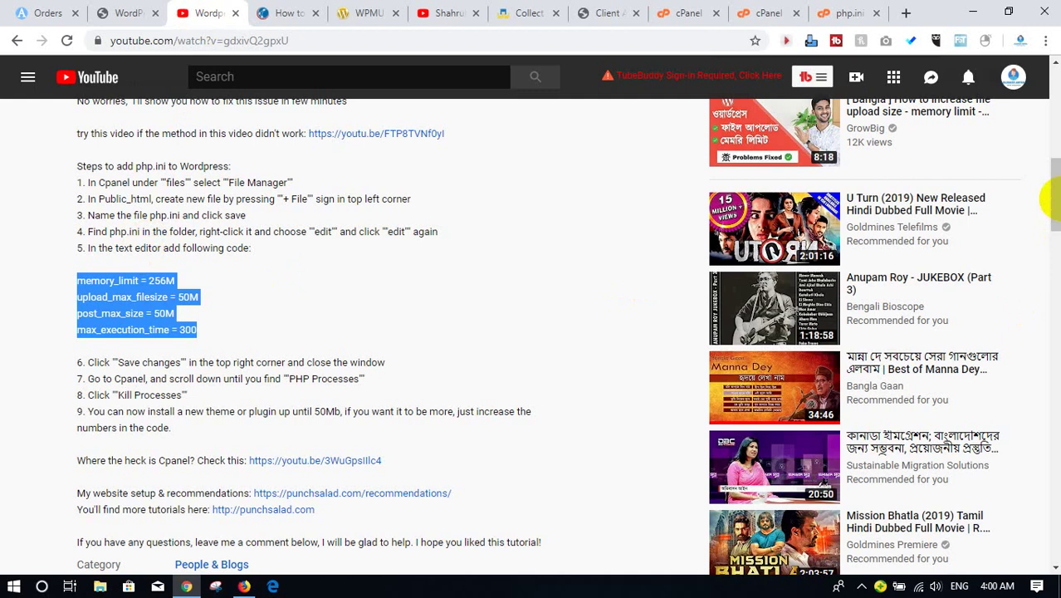
pyautogui.click(1054, 176)
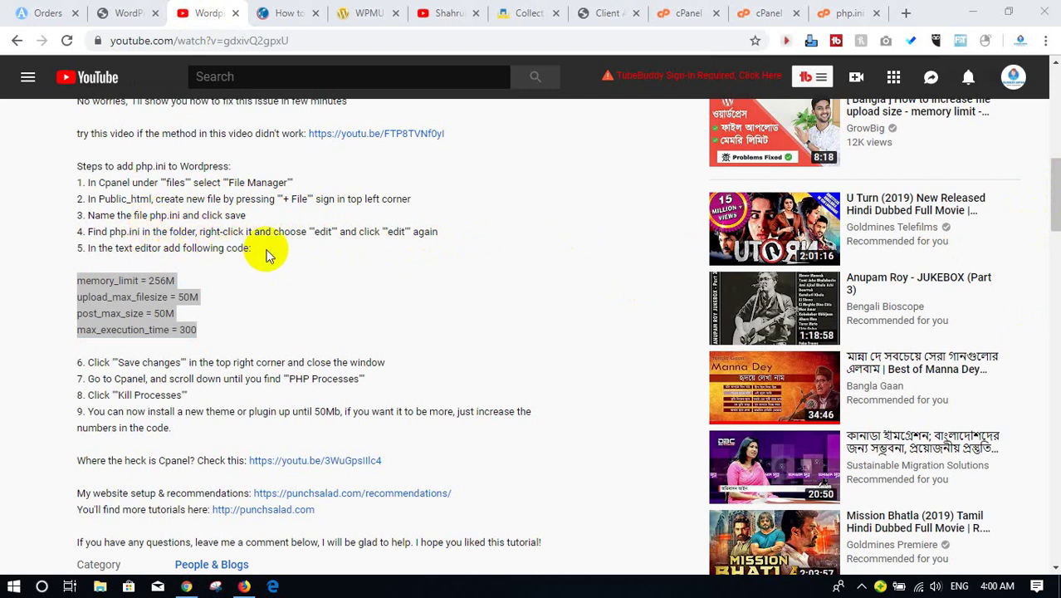
pyautogui.click(843, 11)
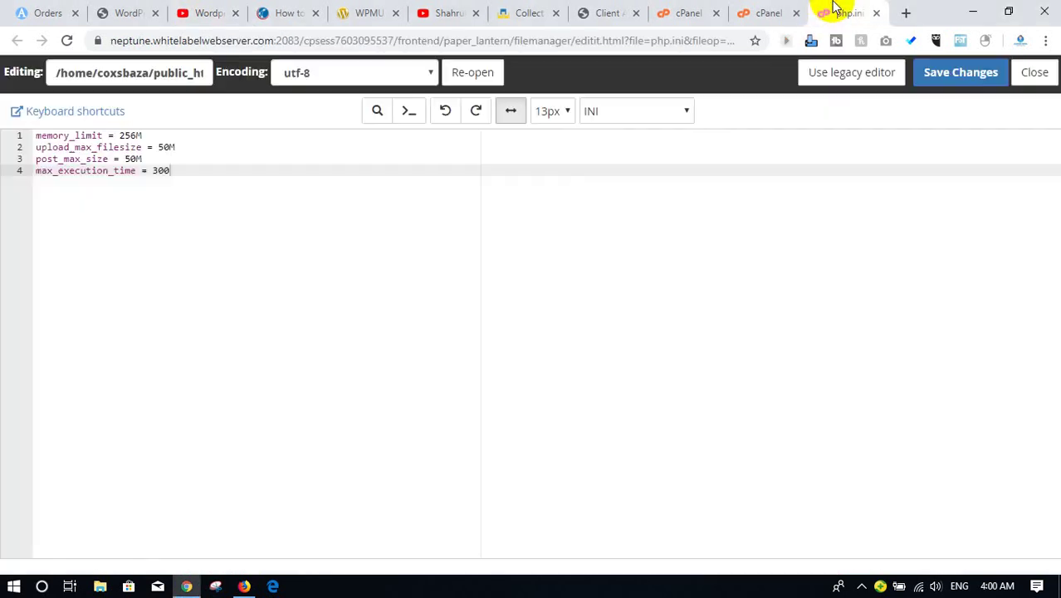
# Close the php.ini editor and open the .htaccess file in public_html for editing.
pyautogui.click(1034, 72)
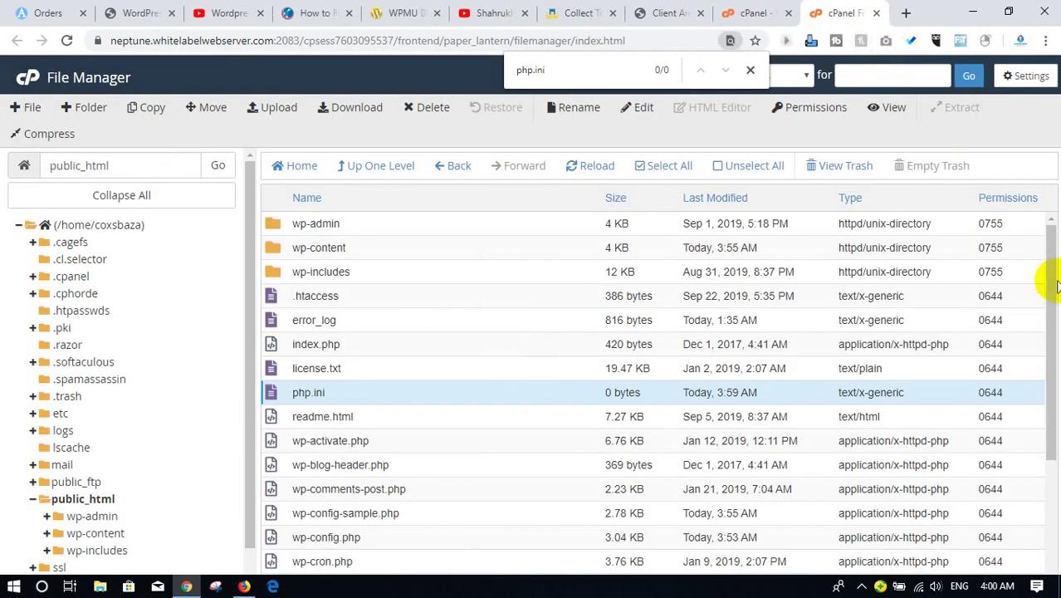
pyautogui.moveTo(1052, 295); pyautogui.dragTo(1033, 427)
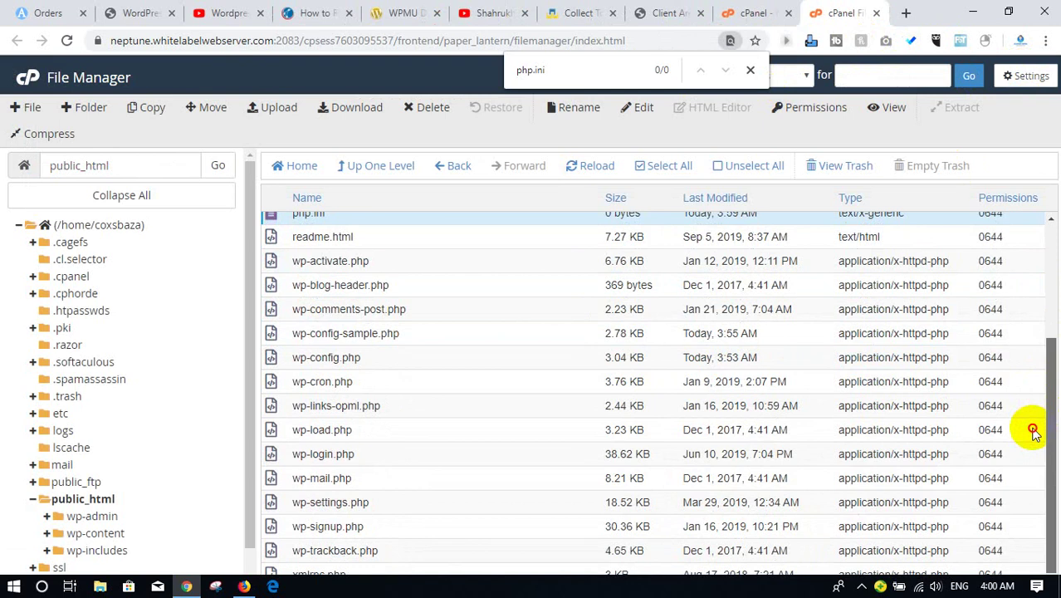
pyautogui.moveTo(1032, 431); pyautogui.dragTo(1052, 282)
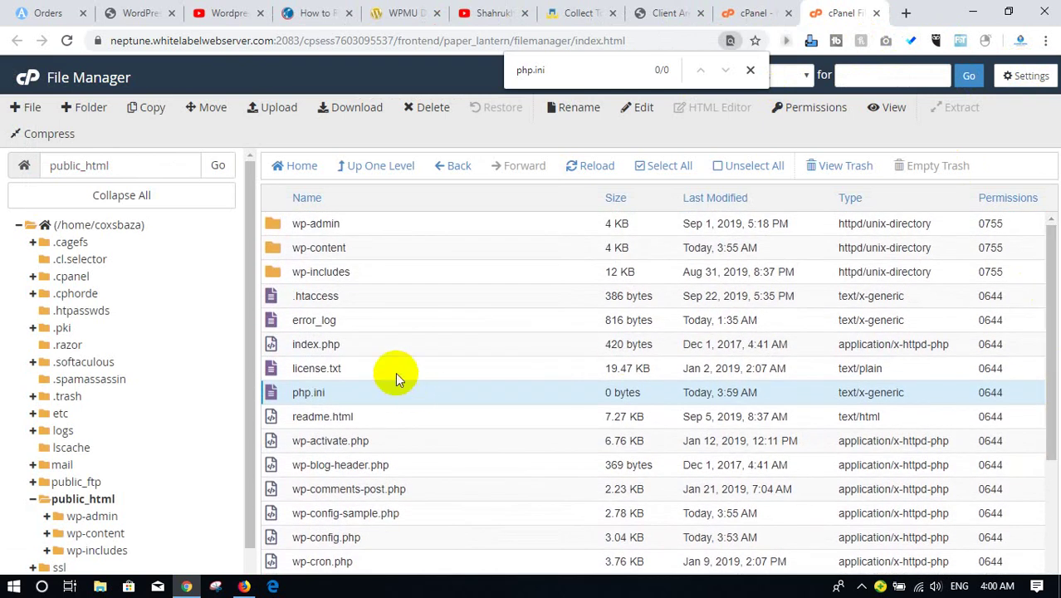
pyautogui.click(367, 300)
pyautogui.rightClick(367, 300)
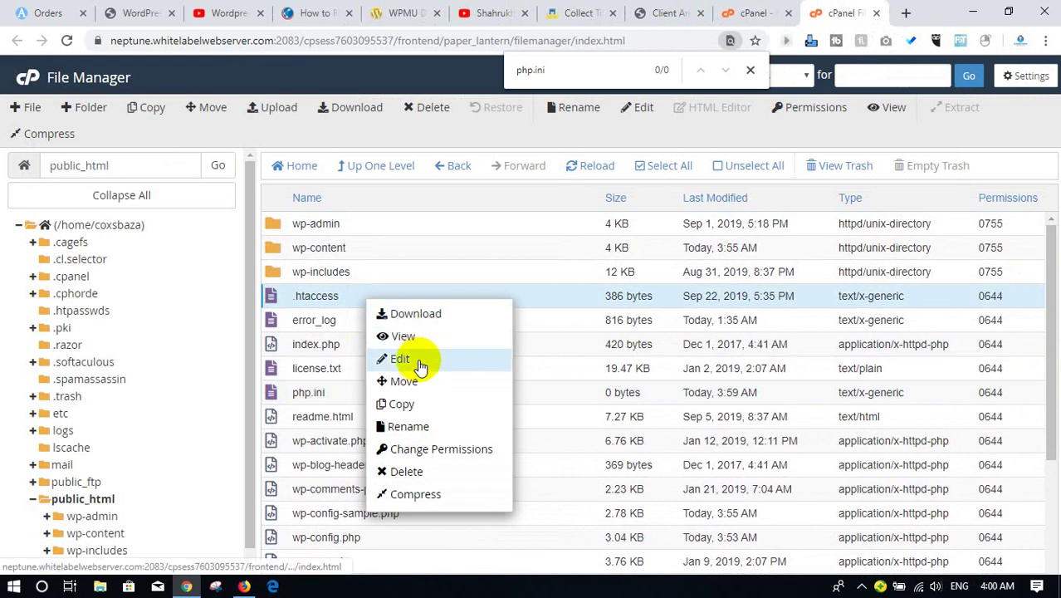
pyautogui.click(416, 359)
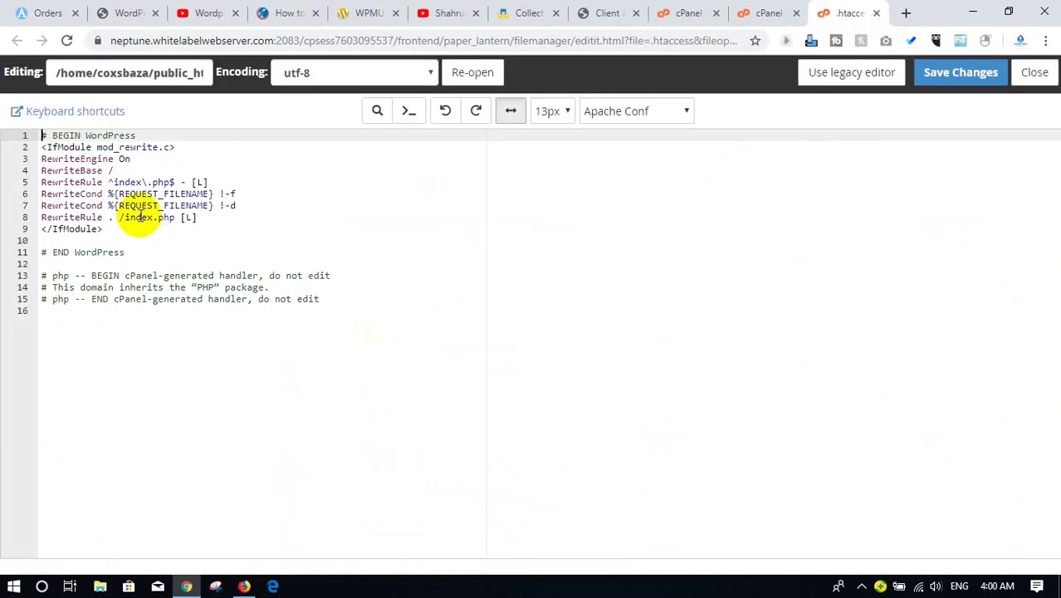
# Copy php_value_upload_max_filesize 256M from the phoenixNAP article and paste it on the empty line above # END WordPress in .htaccess.
pyautogui.click(141, 217)
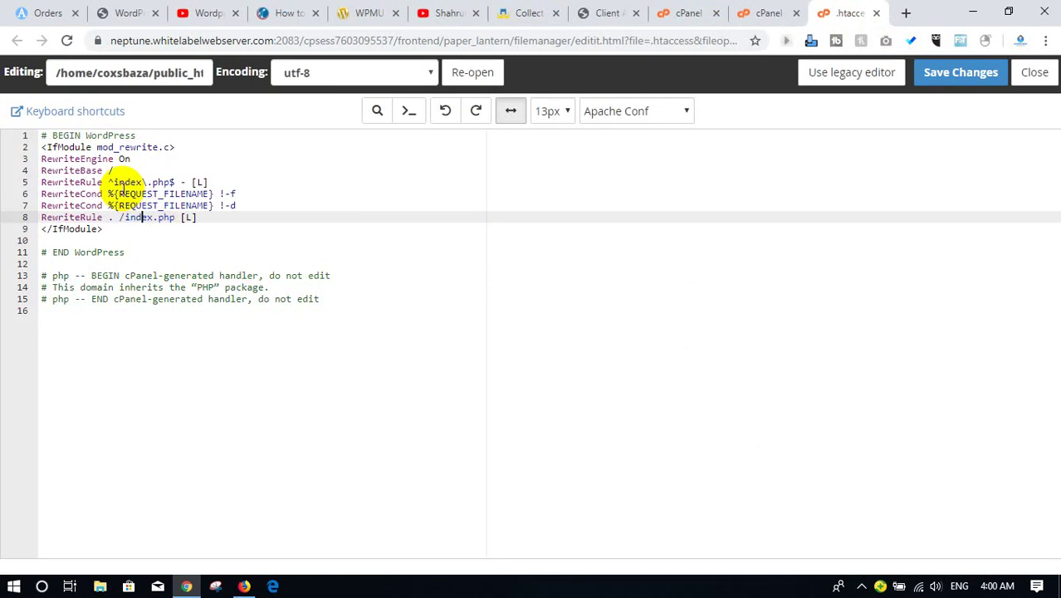
pyautogui.click(71, 241)
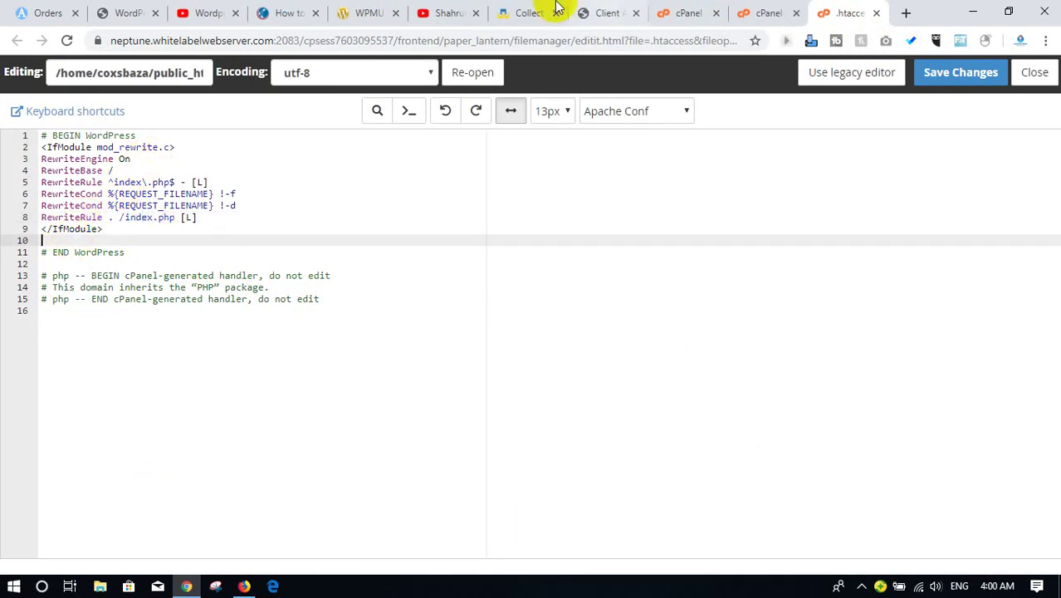
pyautogui.click(301, 8)
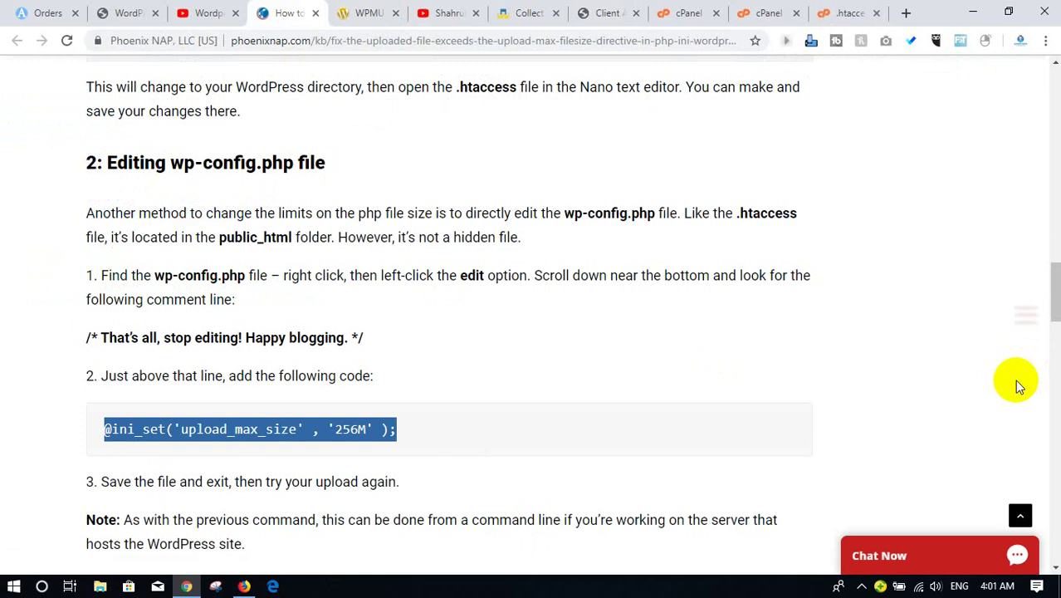
pyautogui.moveTo(1051, 321); pyautogui.dragTo(1053, 240)
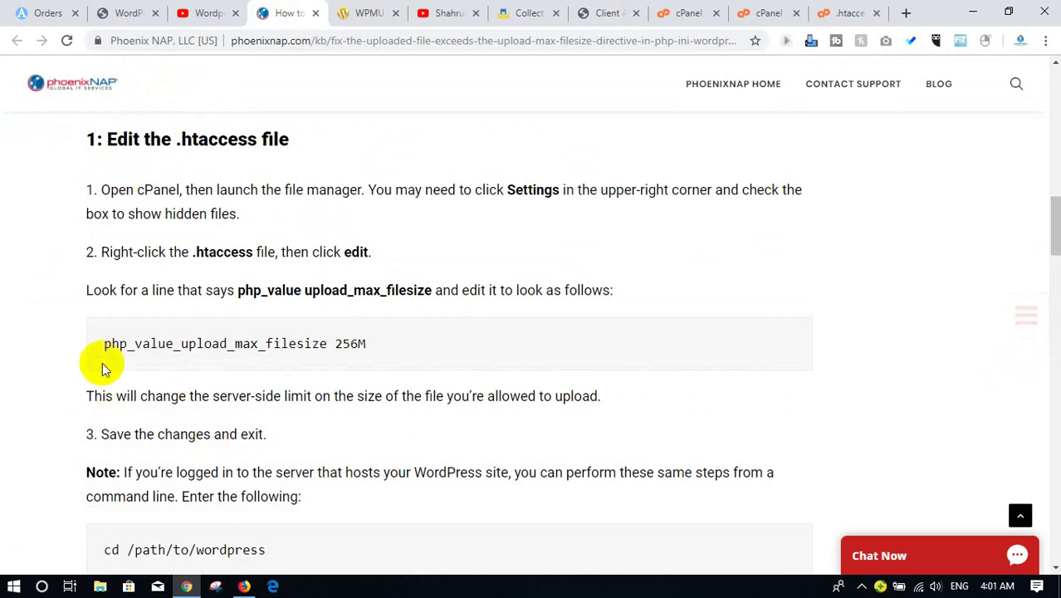
pyautogui.moveTo(105, 347); pyautogui.dragTo(362, 344)
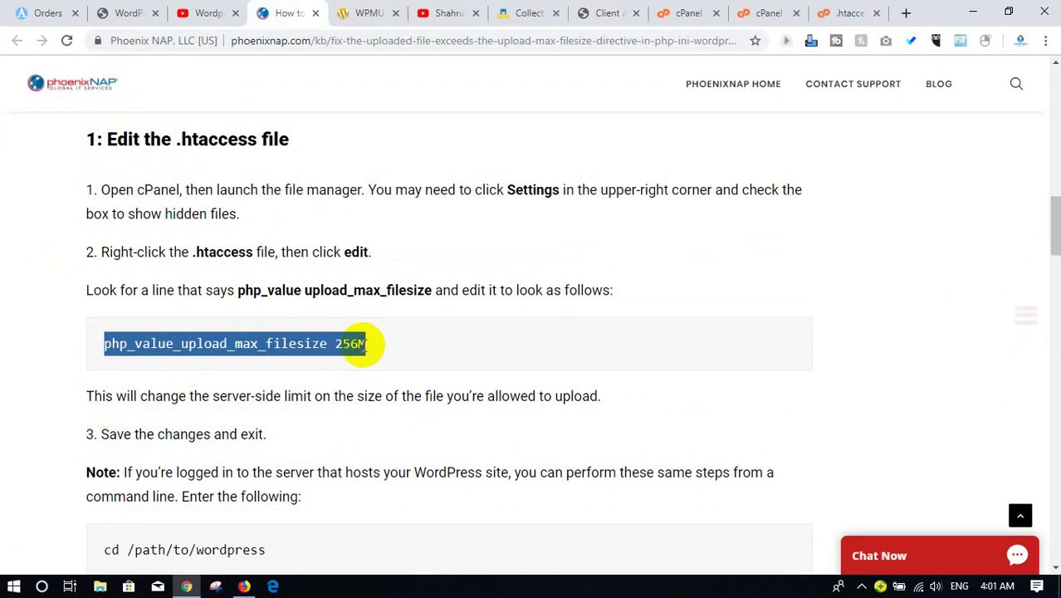
pyautogui.rightClick(363, 345)
pyautogui.click(386, 356)
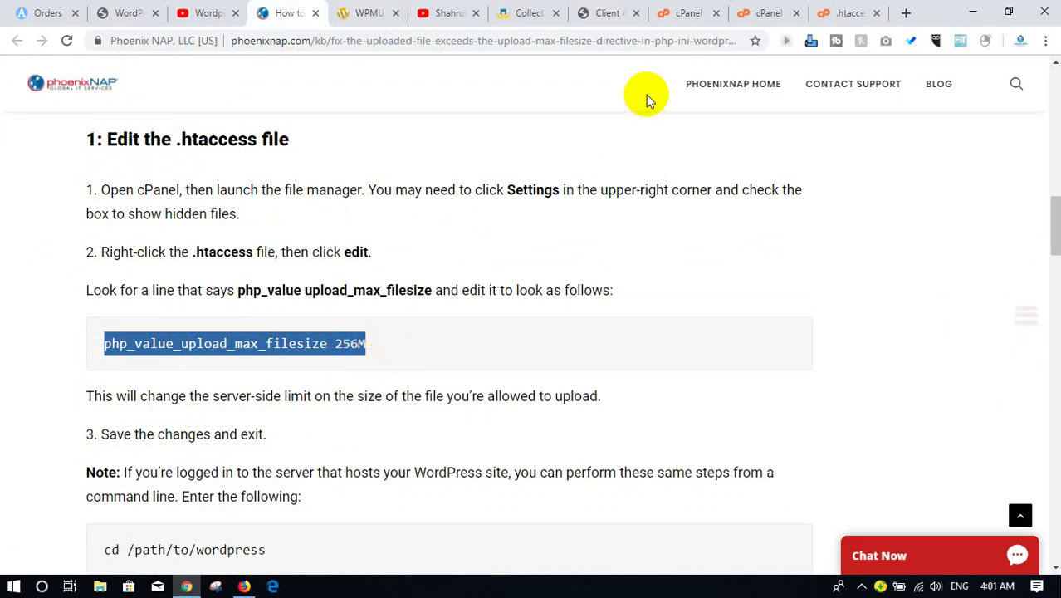
pyautogui.click(830, 10)
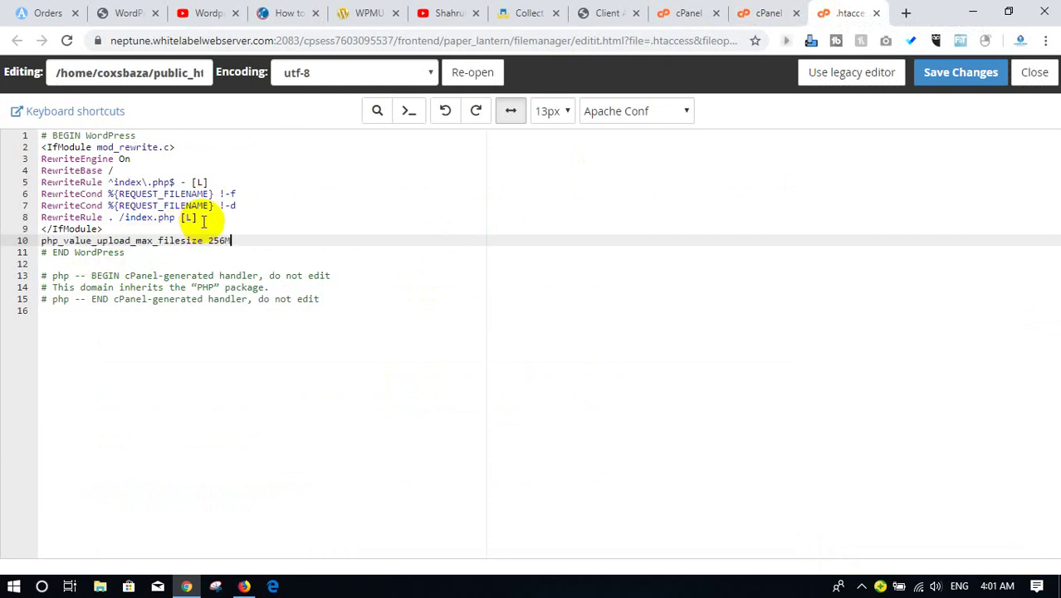
pyautogui.click(264, 252)
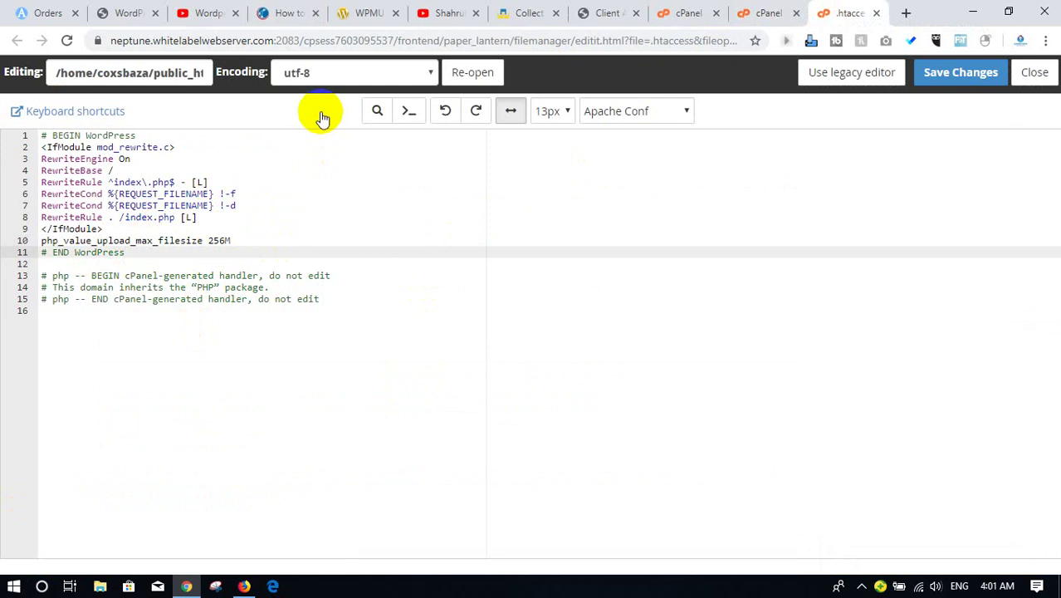
pyautogui.click(172, 287)
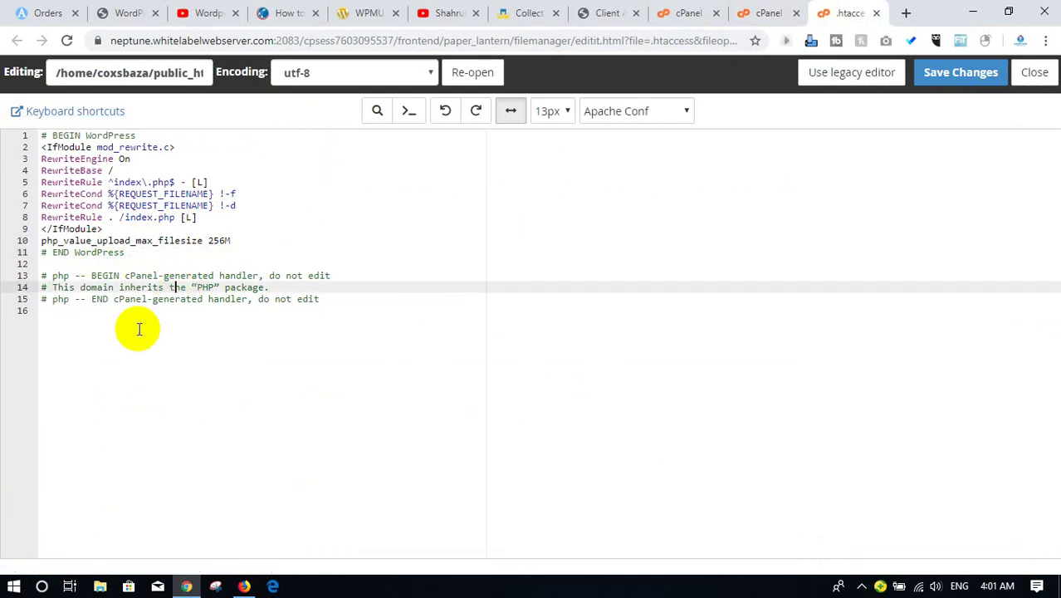
# Move the php_value_upload_max_filesize 256M line to just above </IfModule> in .htaccess and save the file.
pyautogui.moveTo(230, 241); pyautogui.dragTo(41, 241)
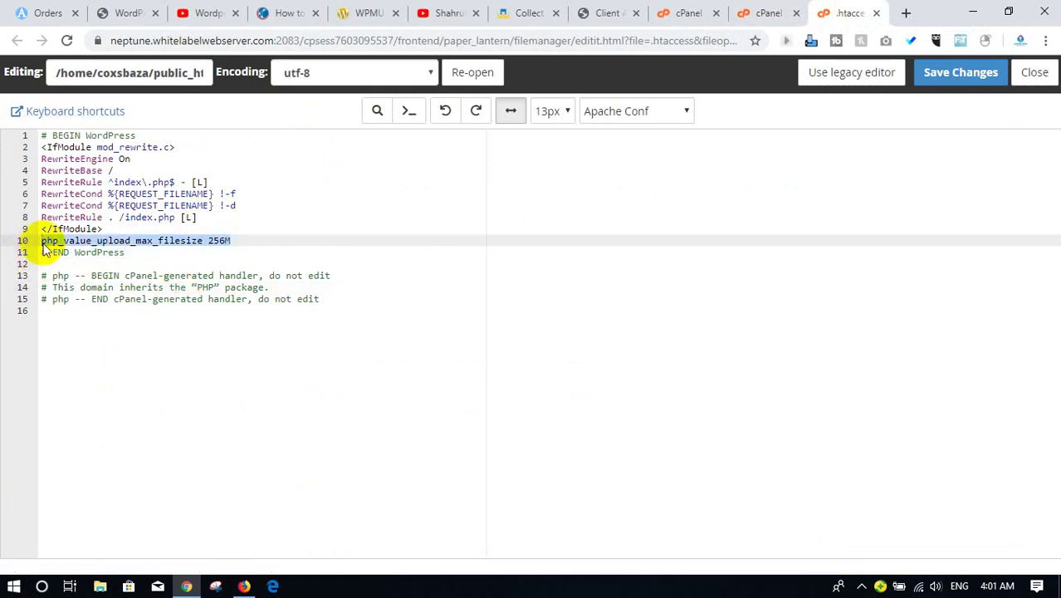
pyautogui.press('BackSpace')
pyautogui.click(117, 228)
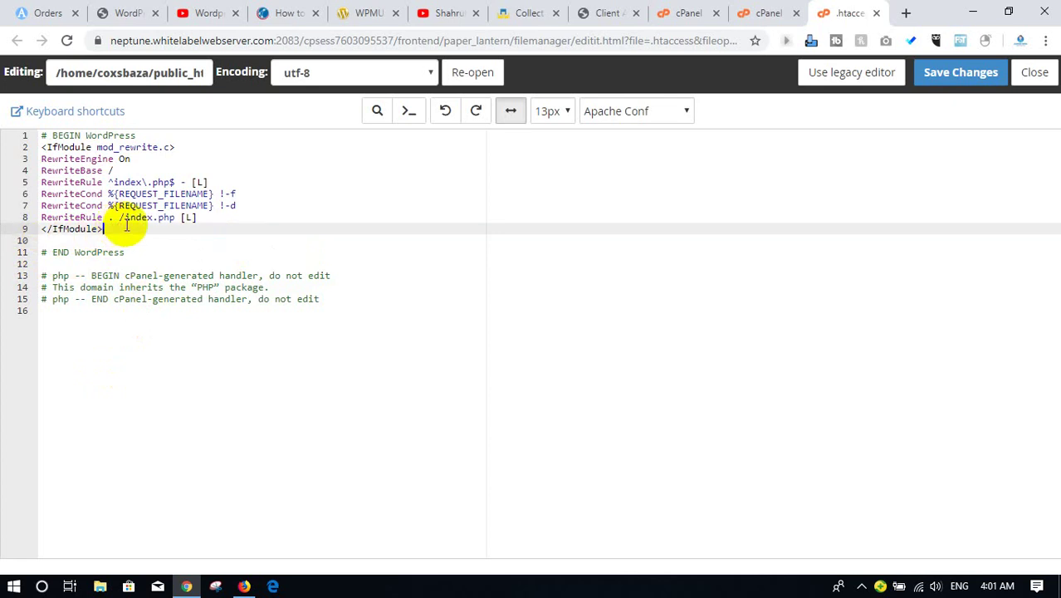
pyautogui.click(228, 204)
pyautogui.click(211, 218)
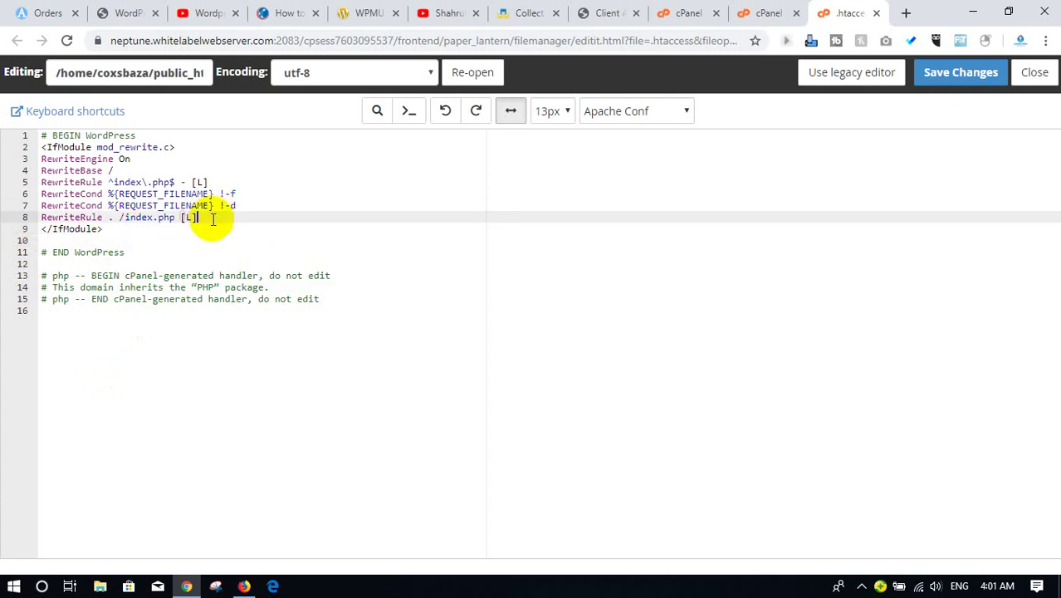
pyautogui.press('Return')
pyautogui.click(230, 287)
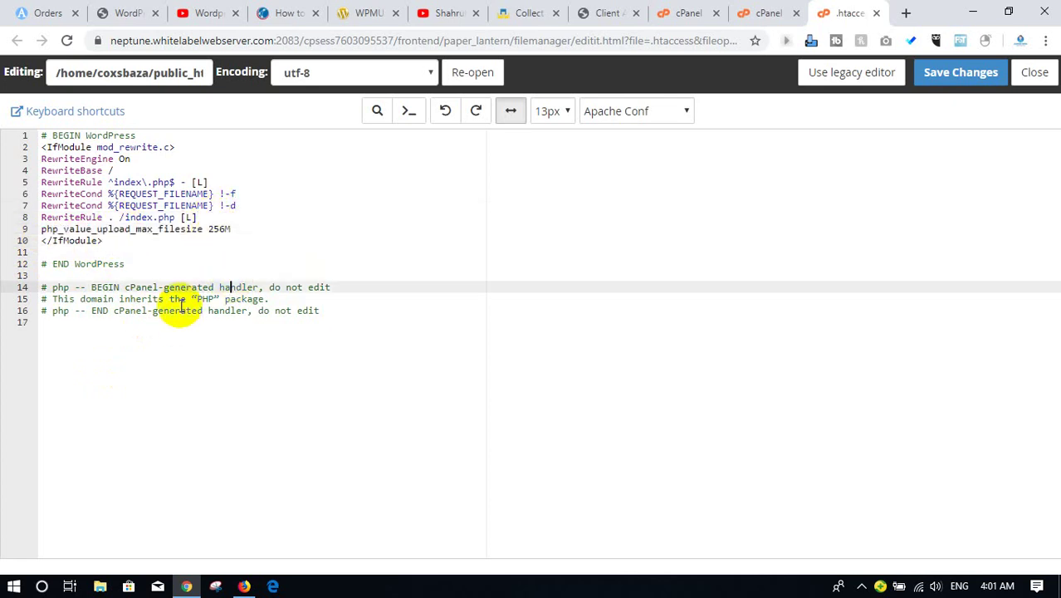
pyautogui.click(953, 78)
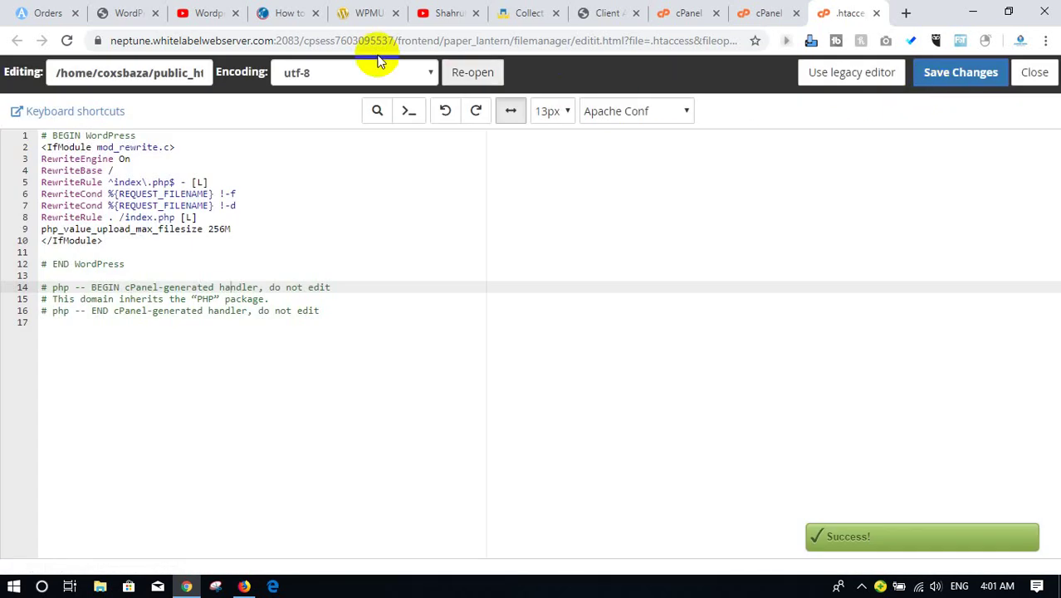
# Retry installing wp-smush-pro.3.2.4.zip through the WordPress plugin uploader, check the outcome and return to Add Plugins.
pyautogui.click(131, 13)
pyautogui.click(16, 41)
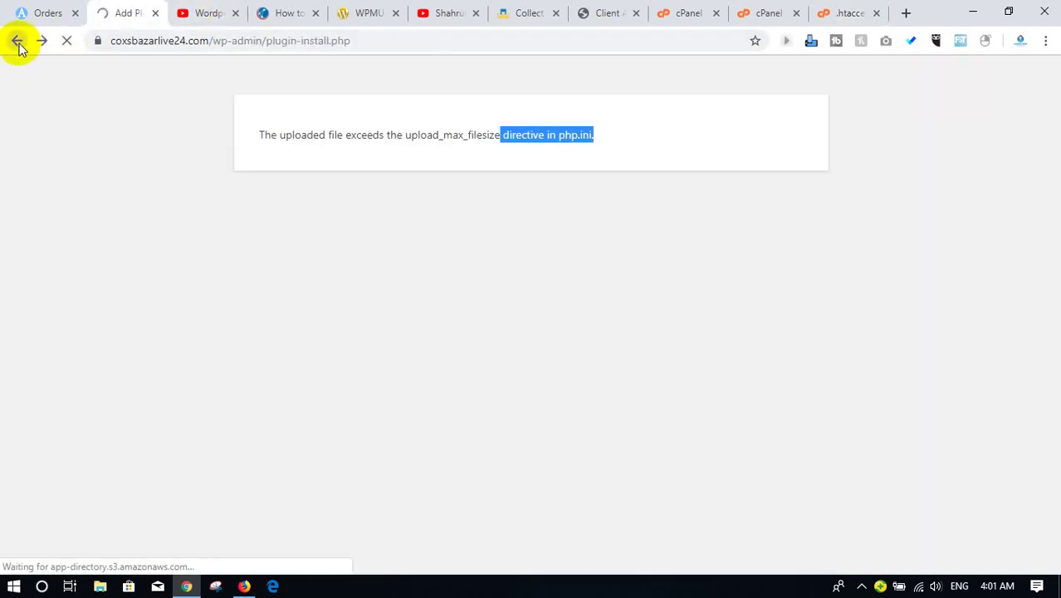
pyautogui.click(268, 106)
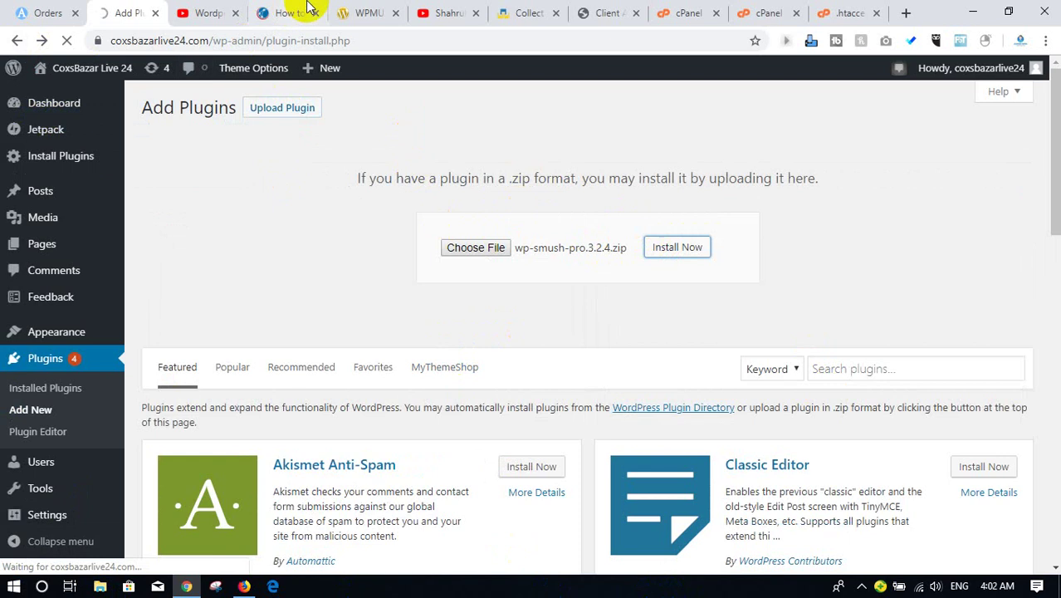
pyautogui.click(290, 15)
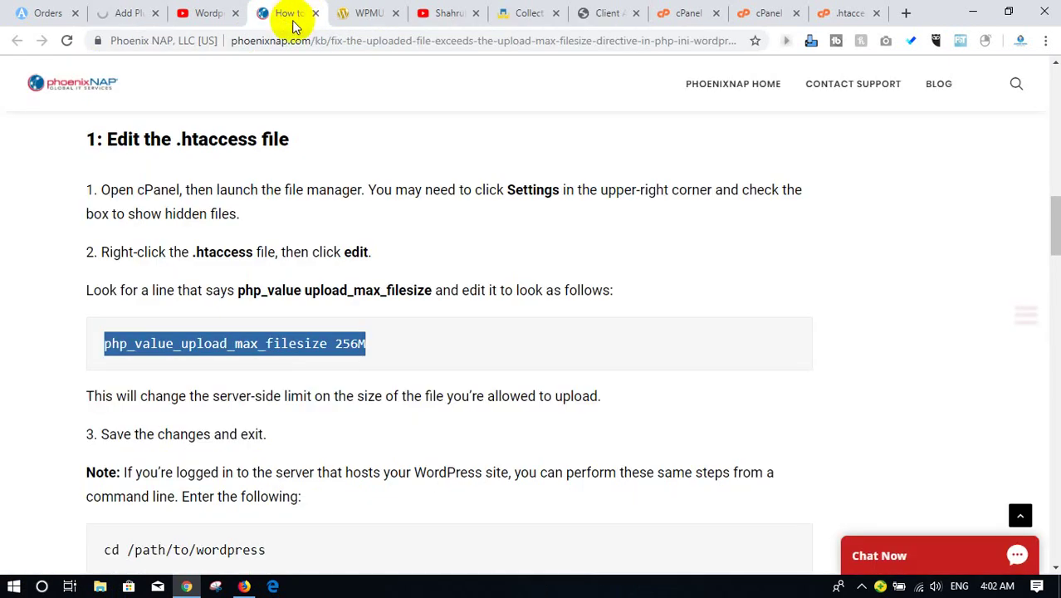
pyautogui.click(121, 10)
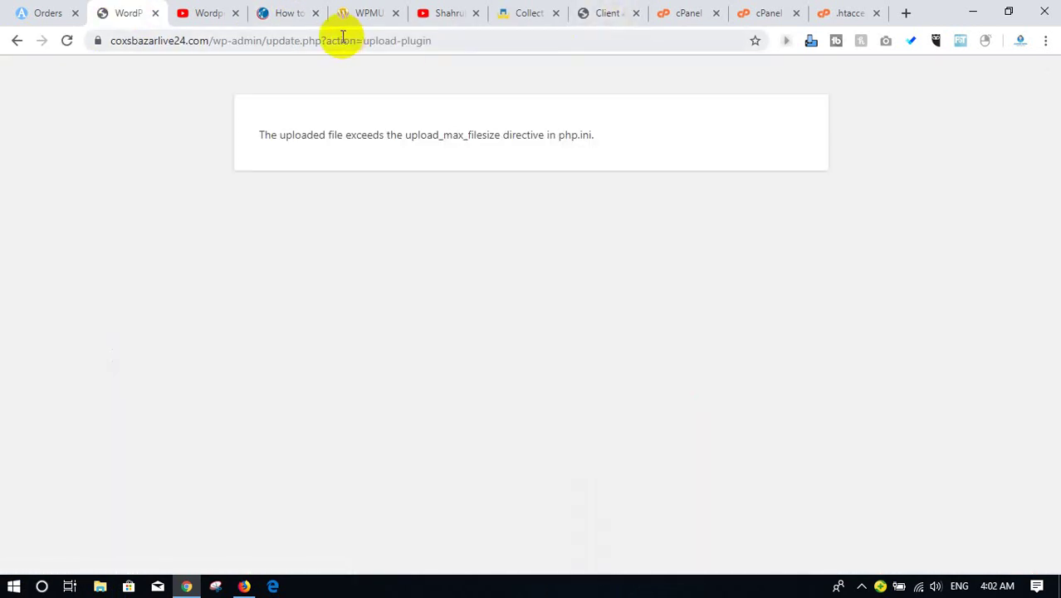
pyautogui.click(18, 40)
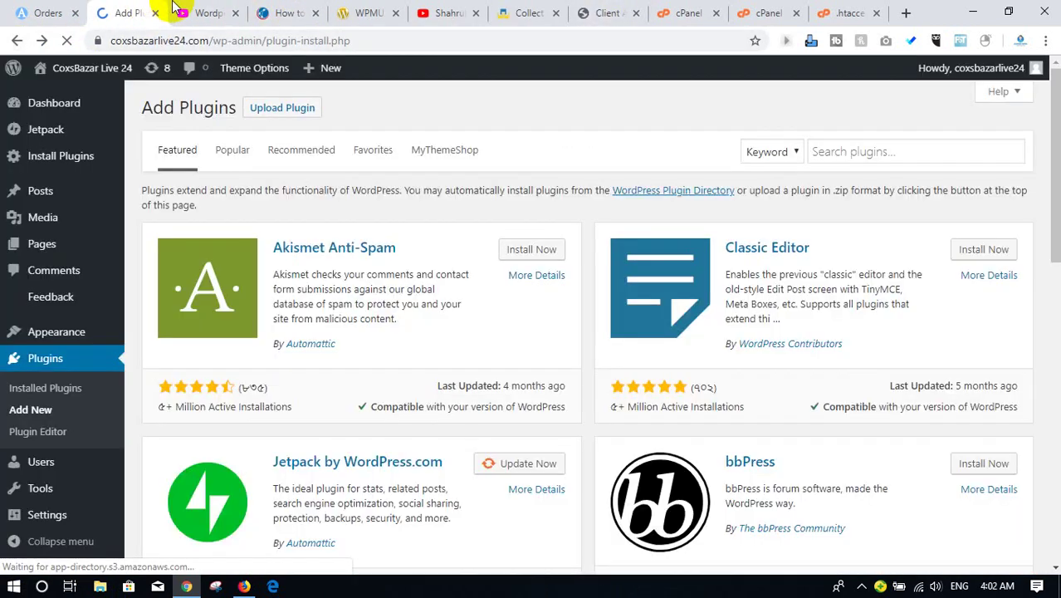
# Delete the php_value_upload_max_filesize 256M line from .htaccess, save the file and close its editor.
pyautogui.click(854, 11)
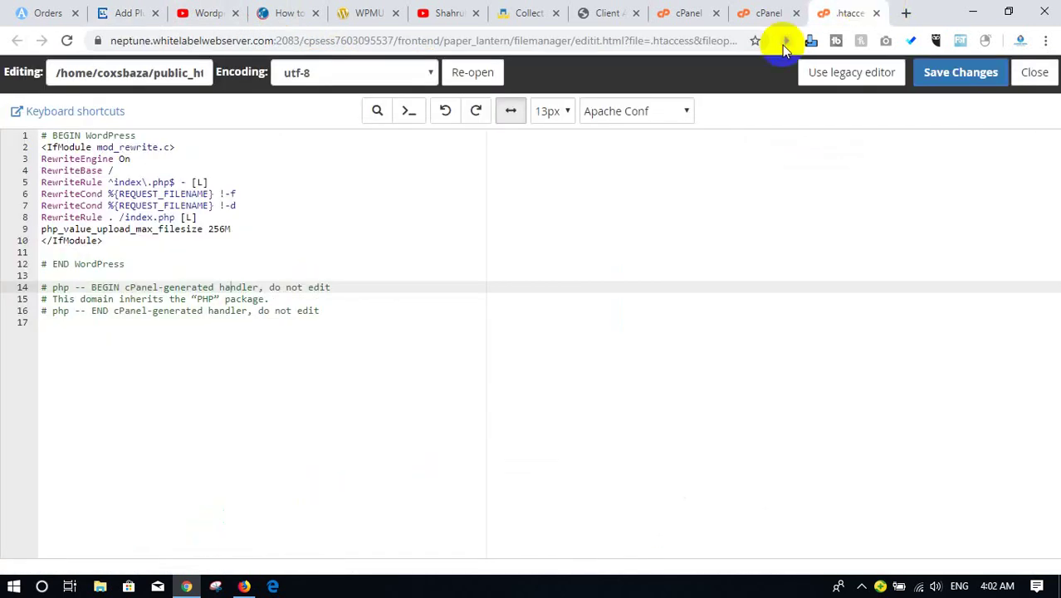
pyautogui.moveTo(238, 229); pyautogui.dragTo(39, 229)
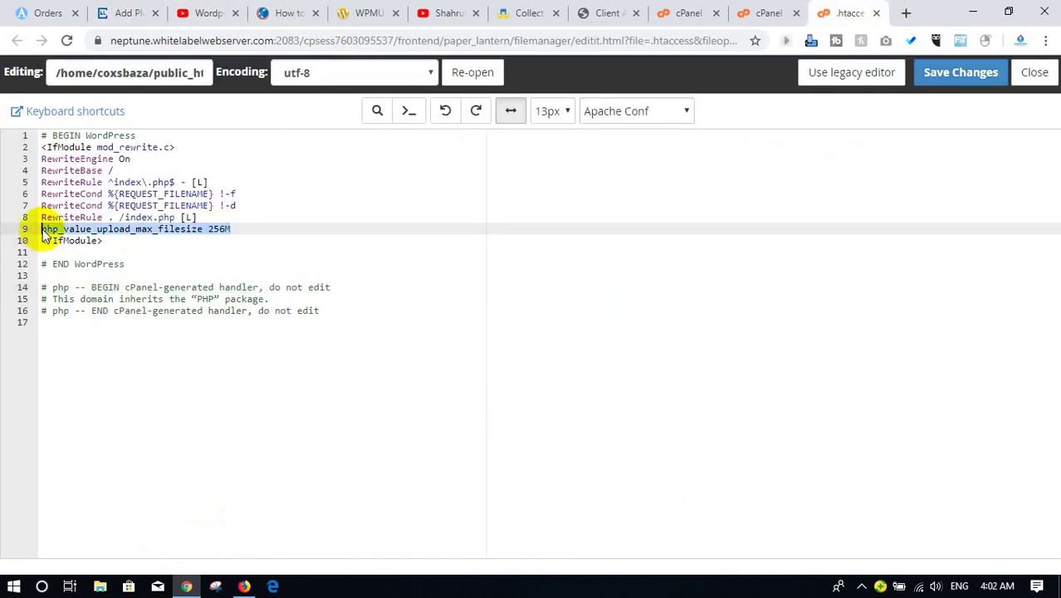
pyautogui.press('BackSpace')
pyautogui.press('BackSpace')
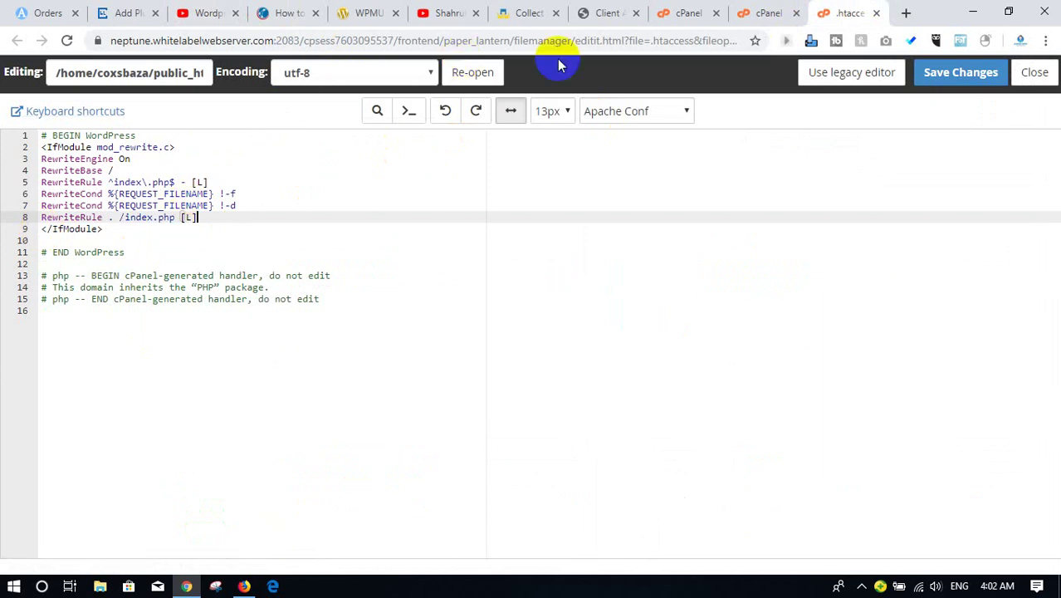
pyautogui.click(944, 74)
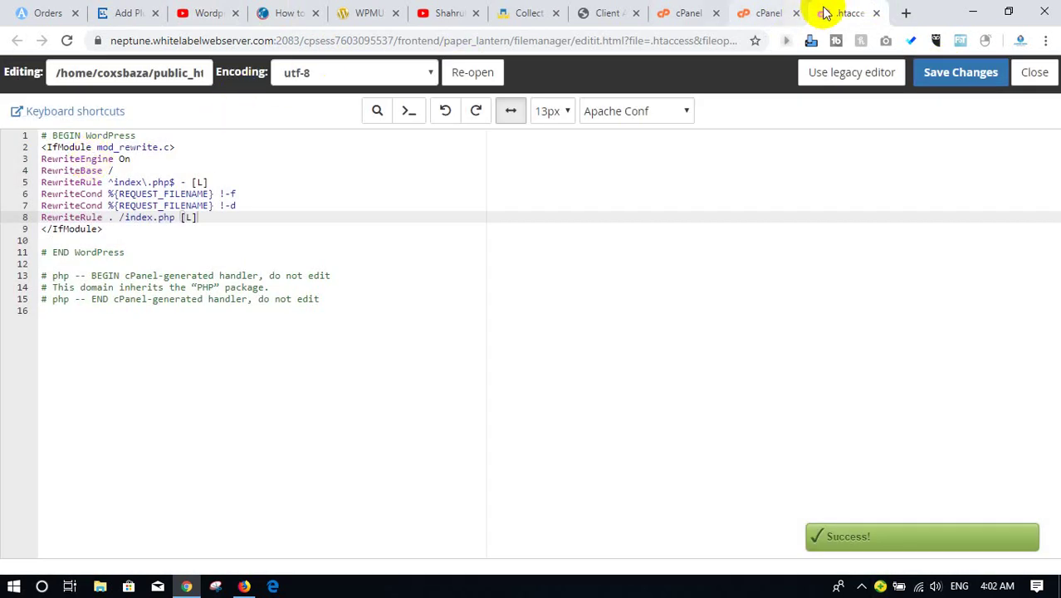
pyautogui.click(877, 13)
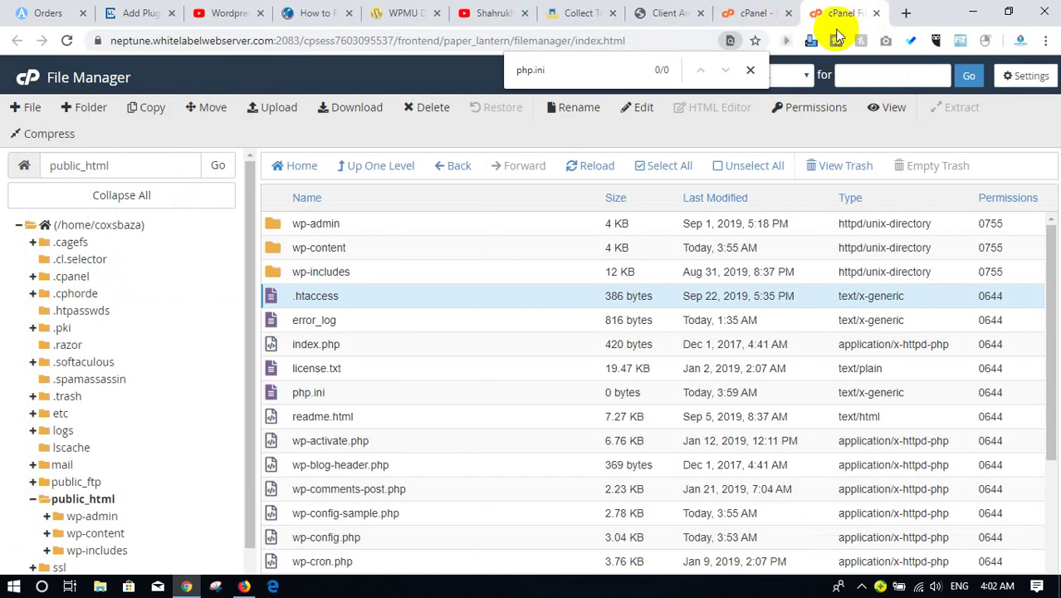
# Open wp-config.php from public_html in the editor, look through it to the end and close it.
pyautogui.click(332, 392)
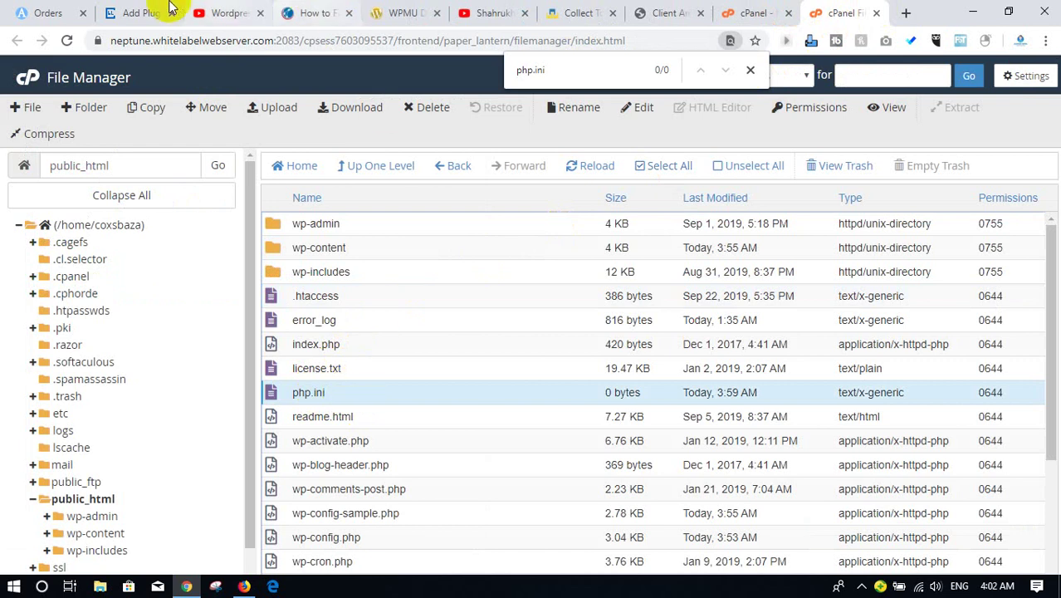
pyautogui.rightClick(361, 538)
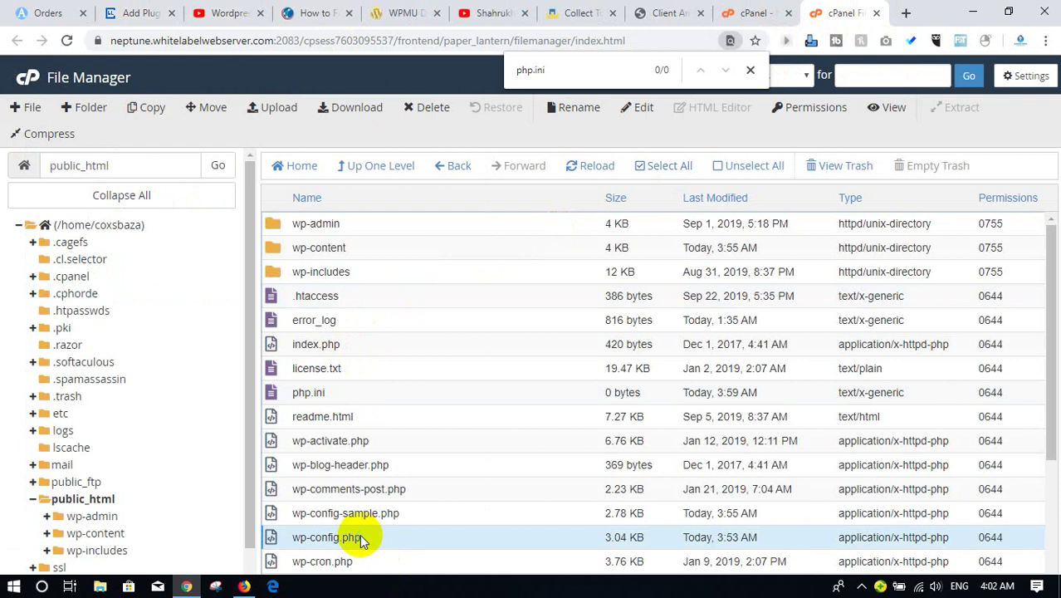
pyautogui.click(397, 410)
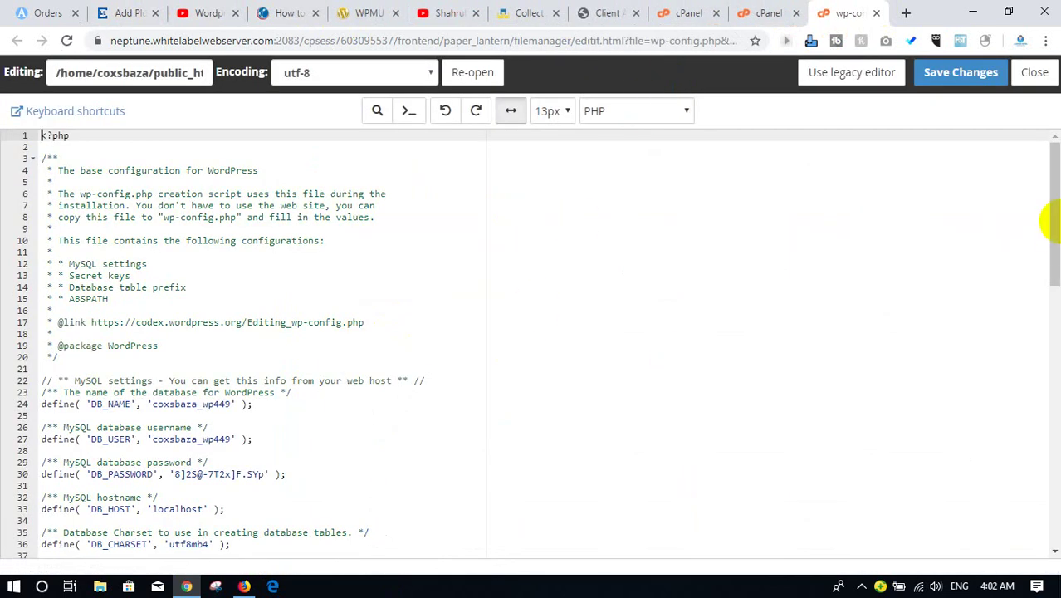
pyautogui.moveTo(1049, 209); pyautogui.dragTo(1019, 478)
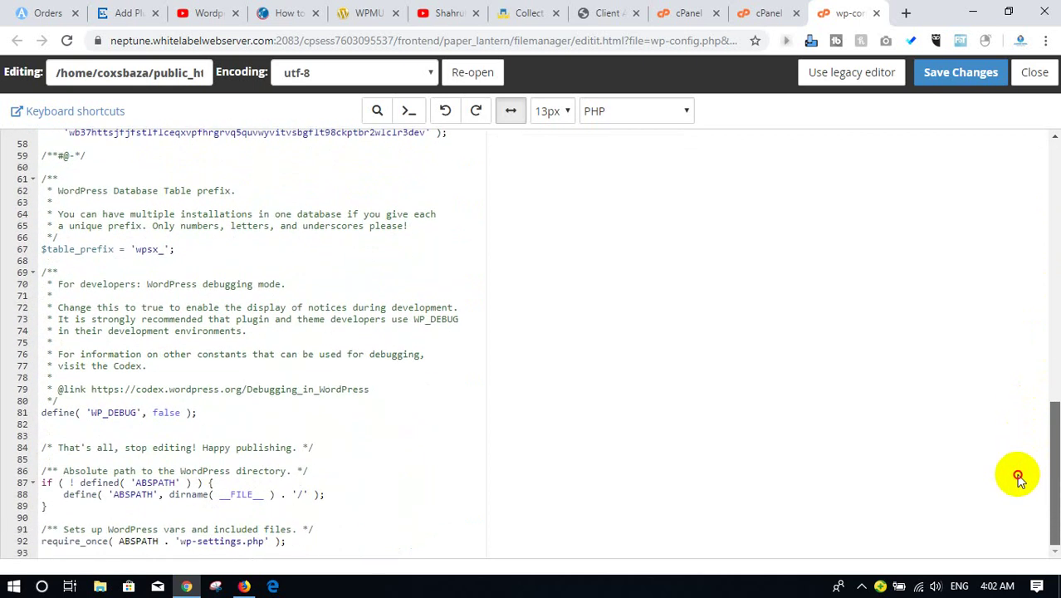
pyautogui.moveTo(1019, 479); pyautogui.dragTo(1014, 474)
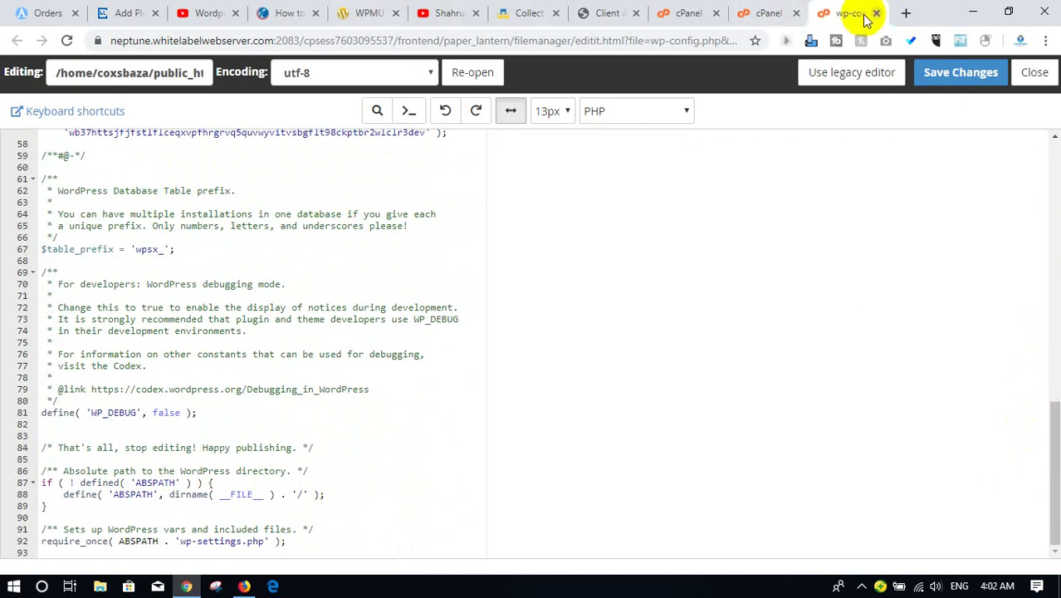
pyautogui.click(873, 13)
# Open wp-config-sample.php from public_html in the editor and look through its contents.
pyautogui.click(363, 509)
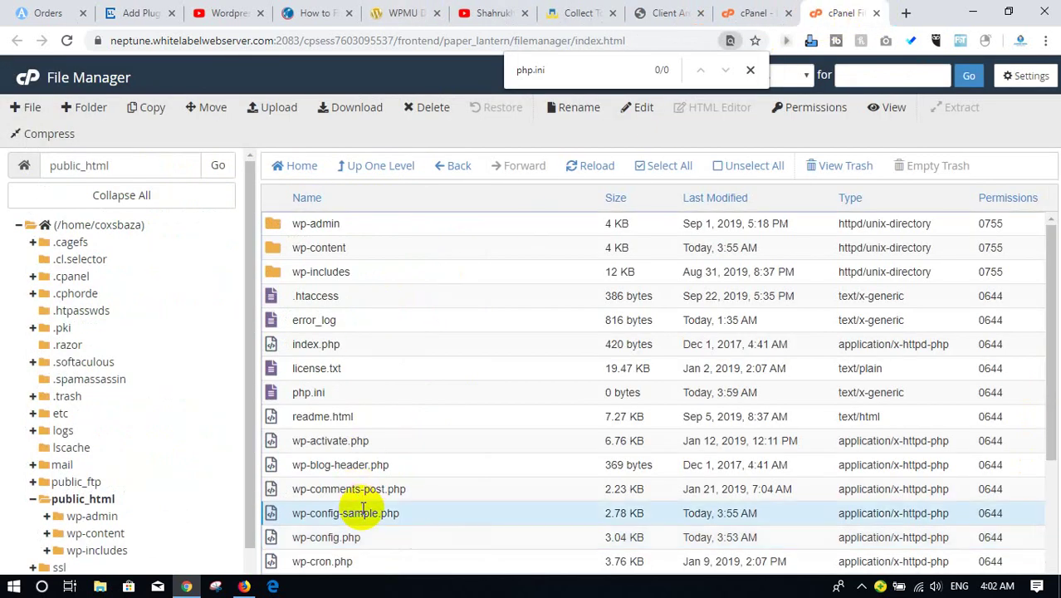
pyautogui.rightClick(363, 510)
pyautogui.click(434, 415)
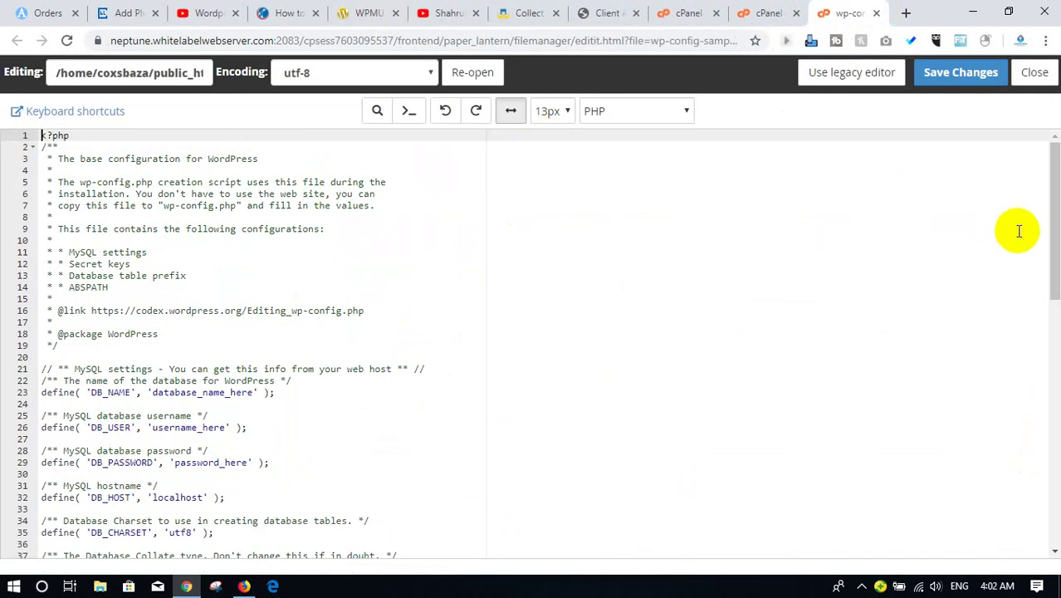
pyautogui.moveTo(1049, 237); pyautogui.dragTo(912, 403)
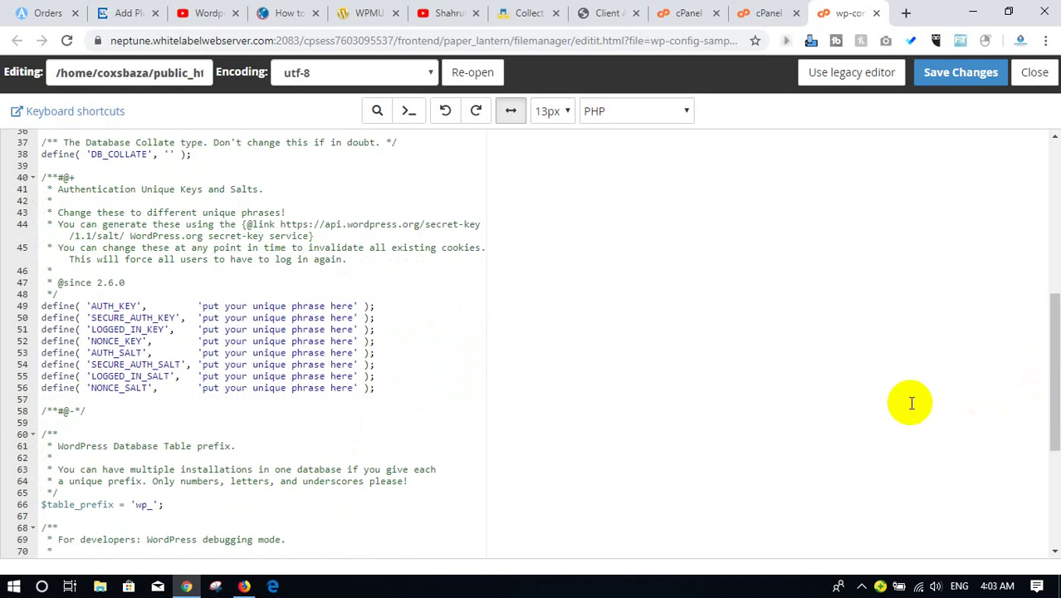
# Open the wp-content/plugins folder in the cPanel File Manager and upload wp-smush-pro.3.2.4.zip from Downloads into it.
pyautogui.hotkey('ctrl', 'shift', 'Tab')
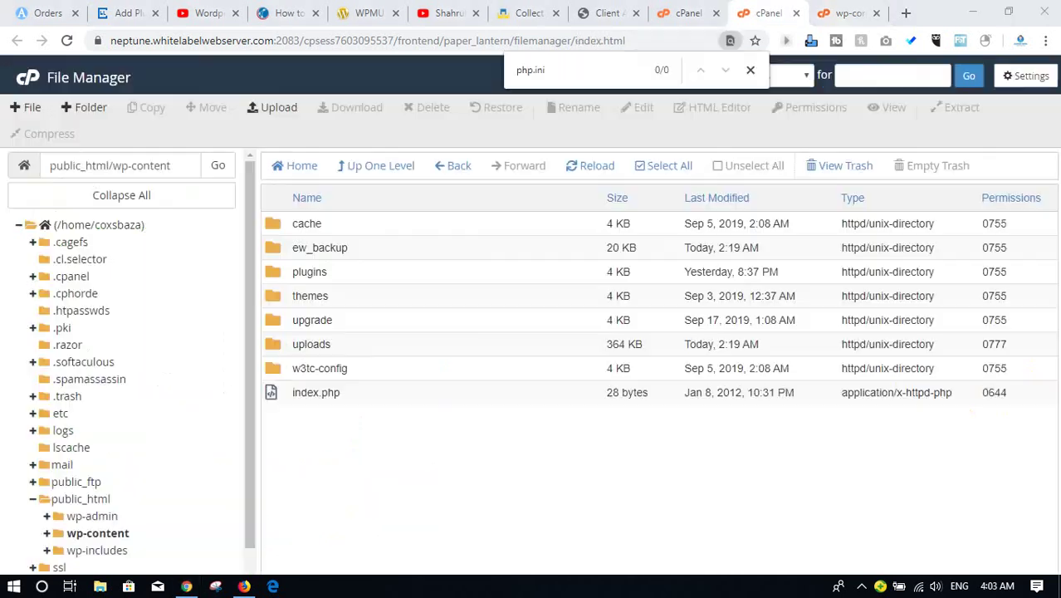
pyautogui.click(294, 273)
pyautogui.doubleClick(441, 275)
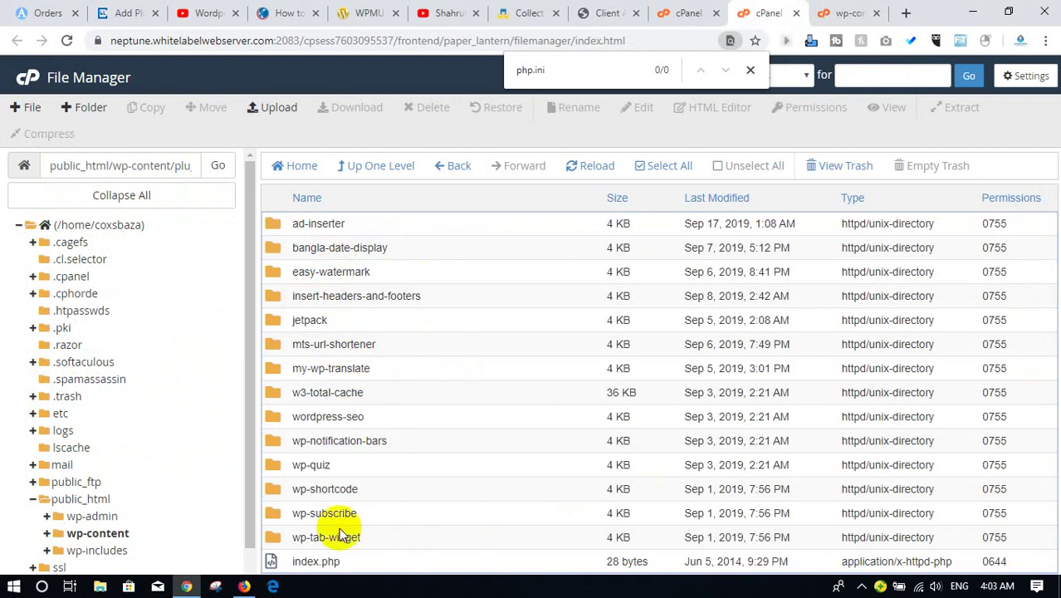
pyautogui.click(280, 111)
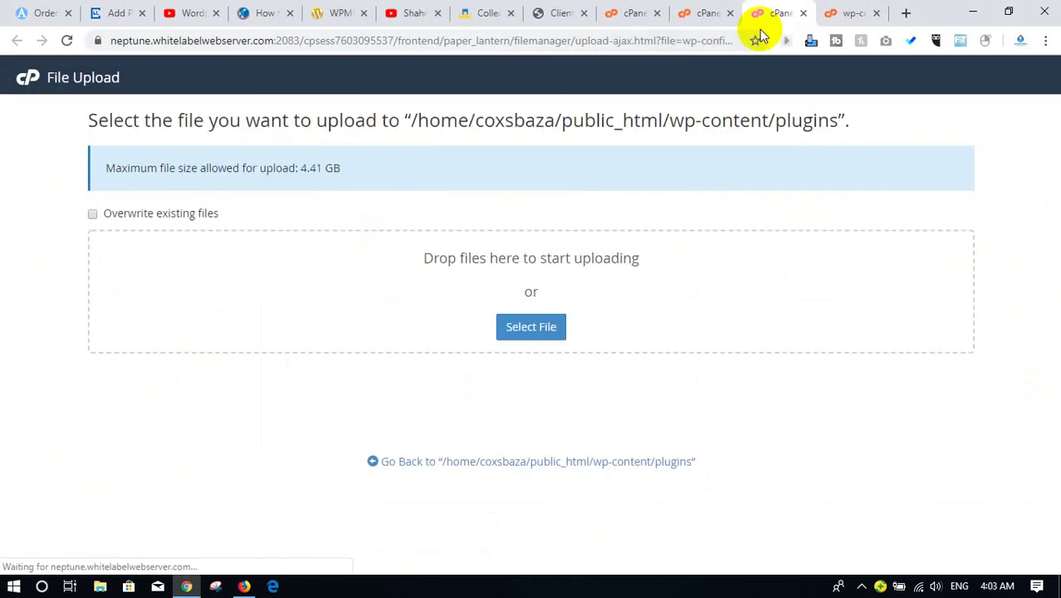
pyautogui.click(521, 329)
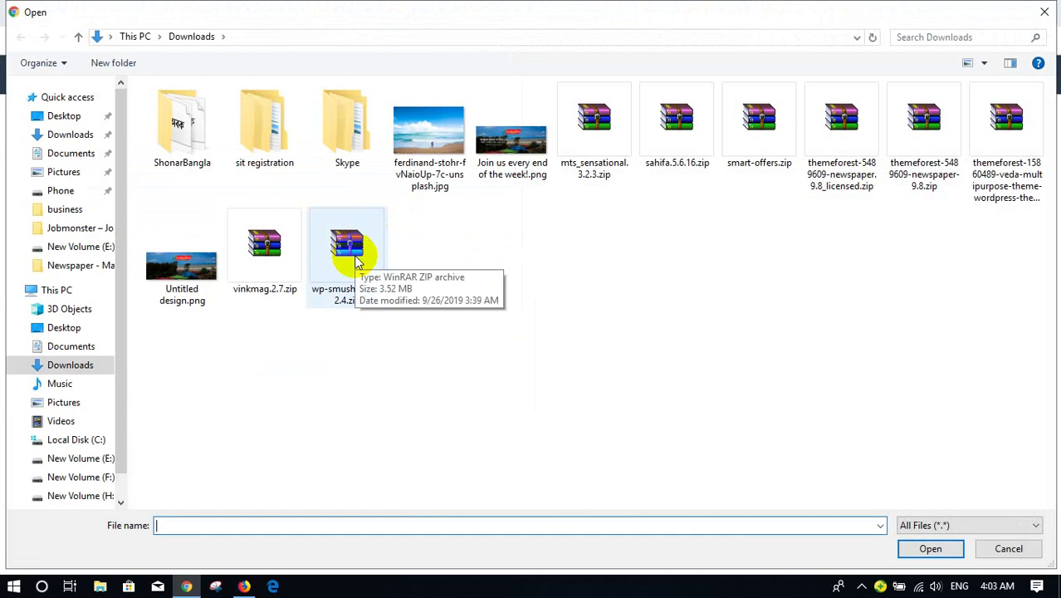
pyautogui.click(355, 262)
pyautogui.click(931, 548)
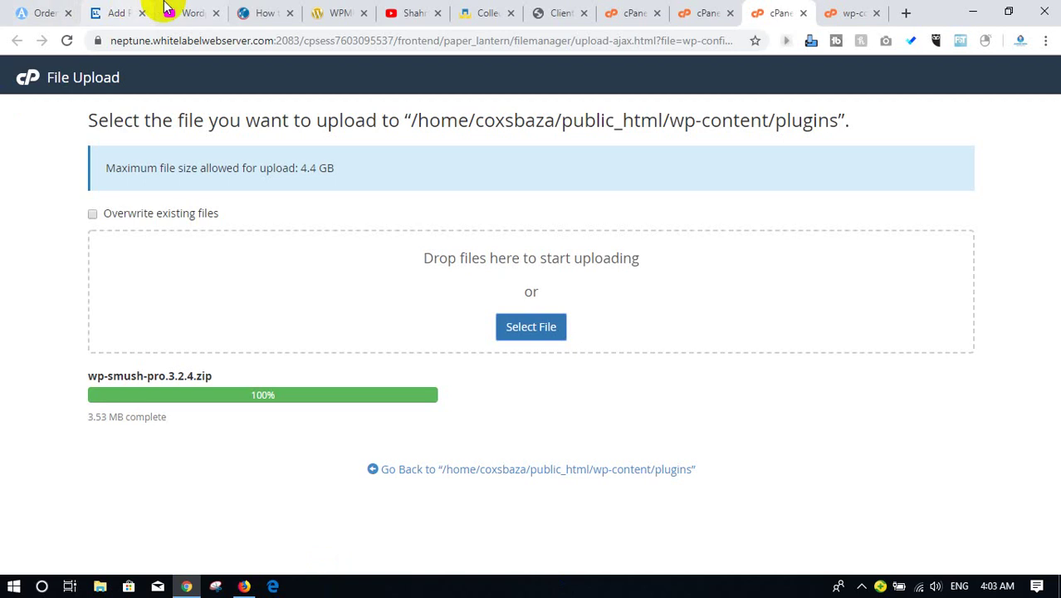
# Close the wp-config-sample.php editor and look for the Smush plugin among WordPress's installed and inactive plugins.
pyautogui.click(121, 8)
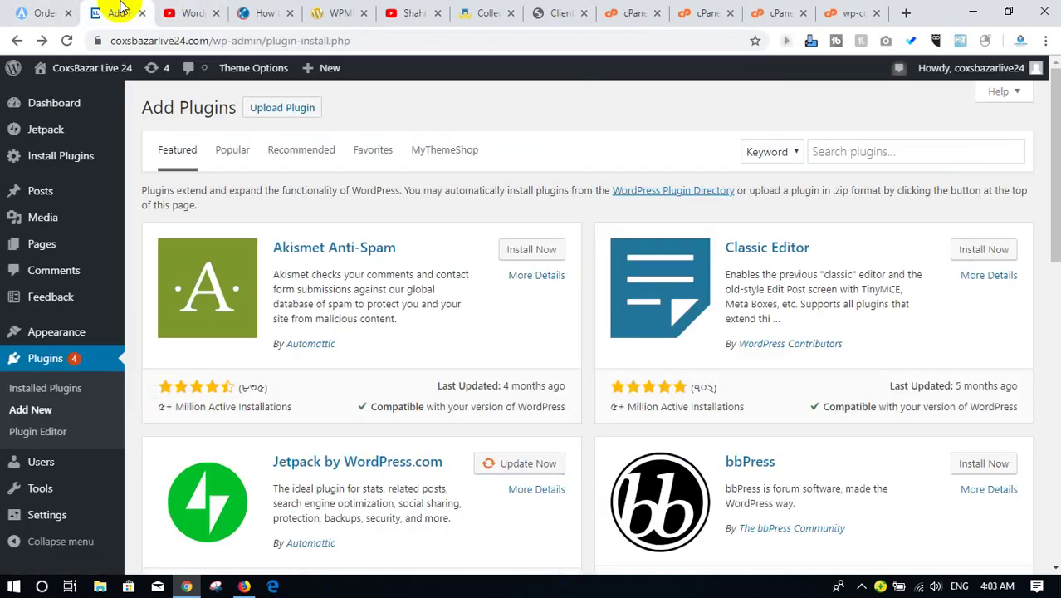
pyautogui.click(41, 387)
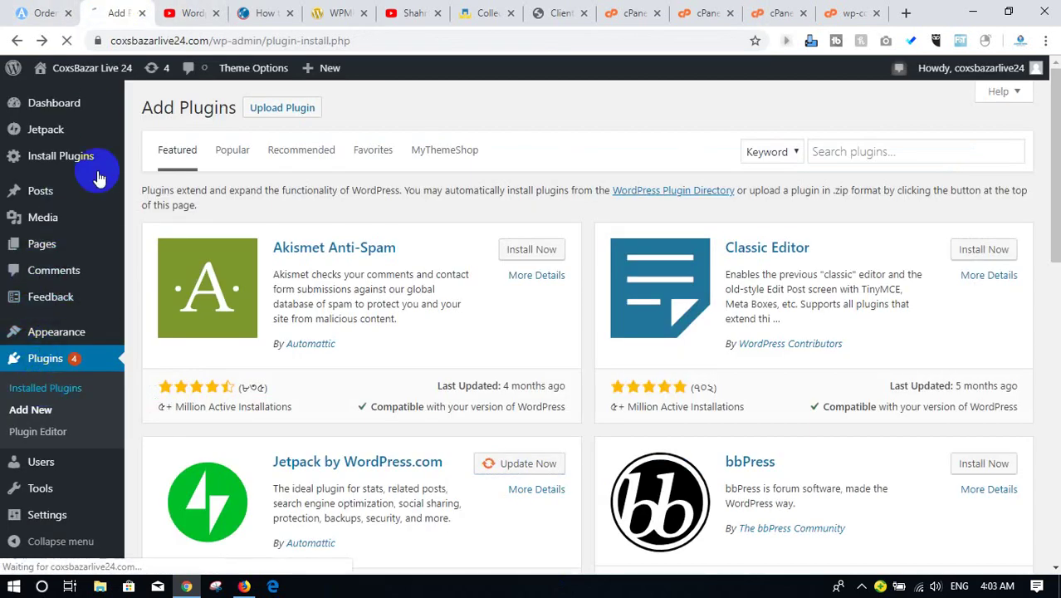
pyautogui.click(834, 14)
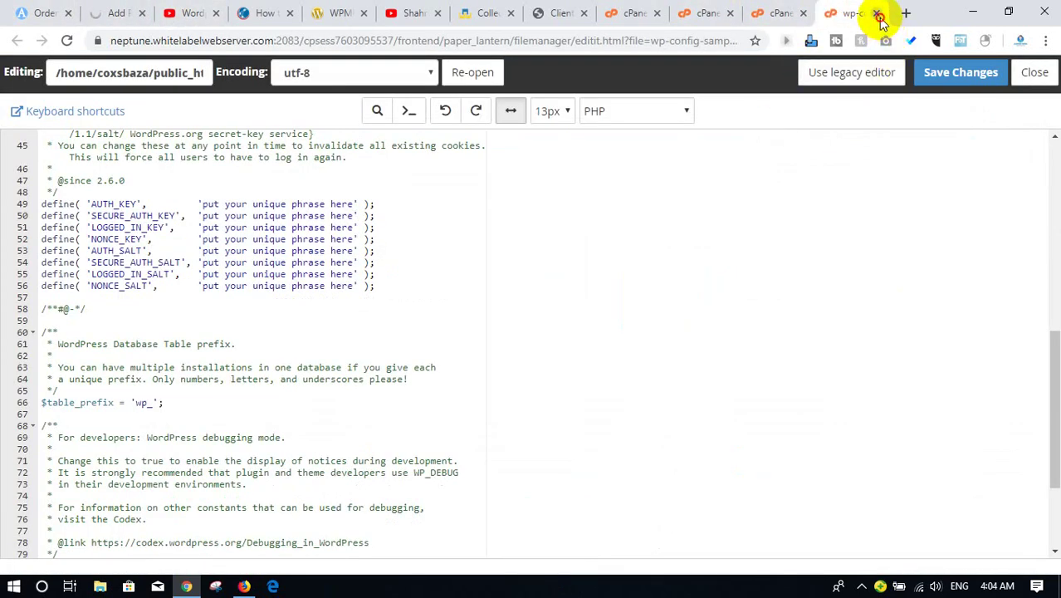
pyautogui.click(877, 14)
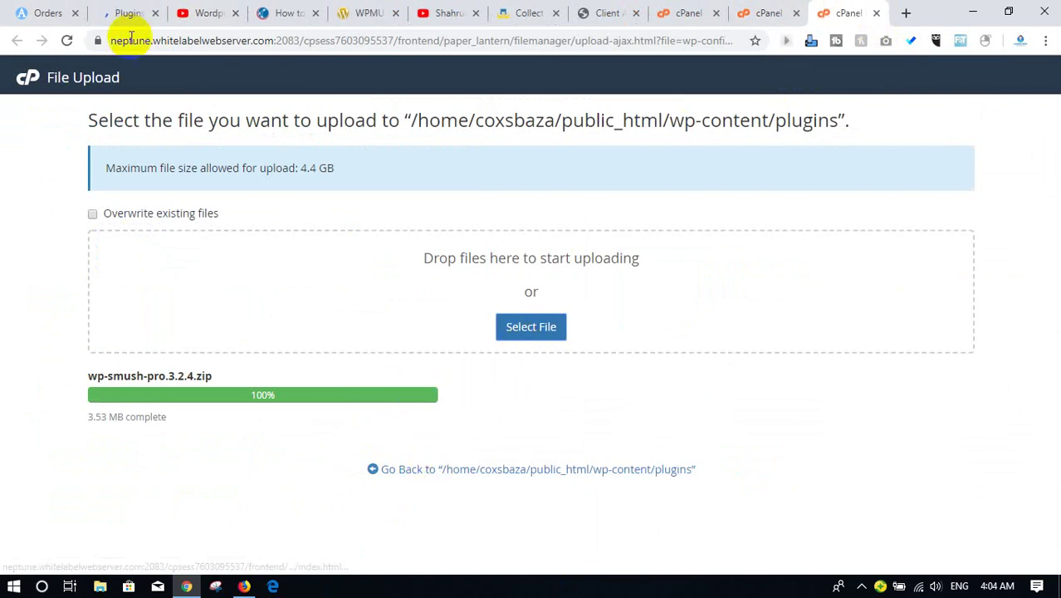
pyautogui.click(120, 12)
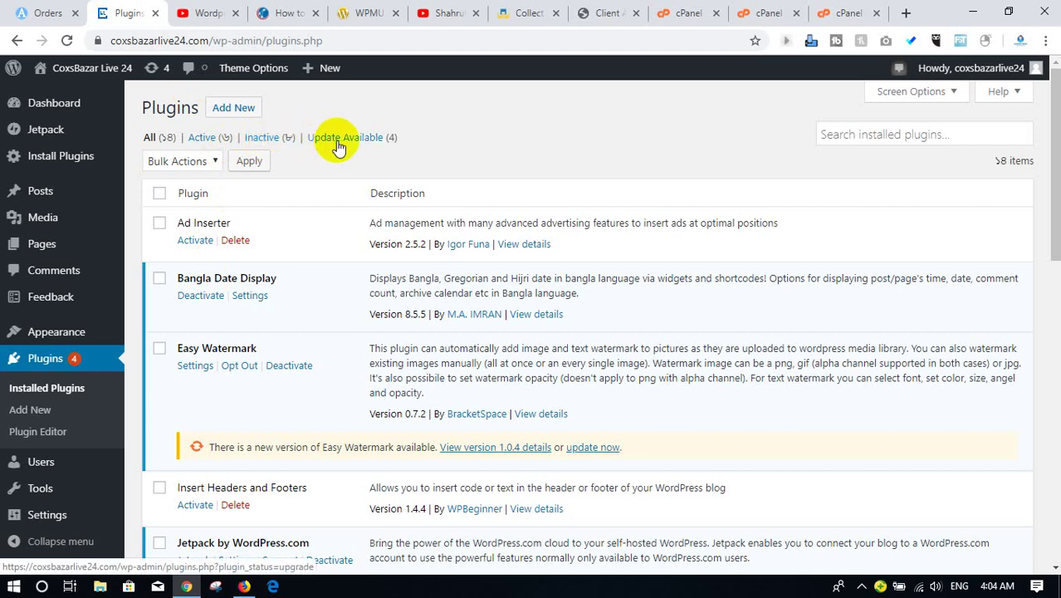
pyautogui.click(264, 143)
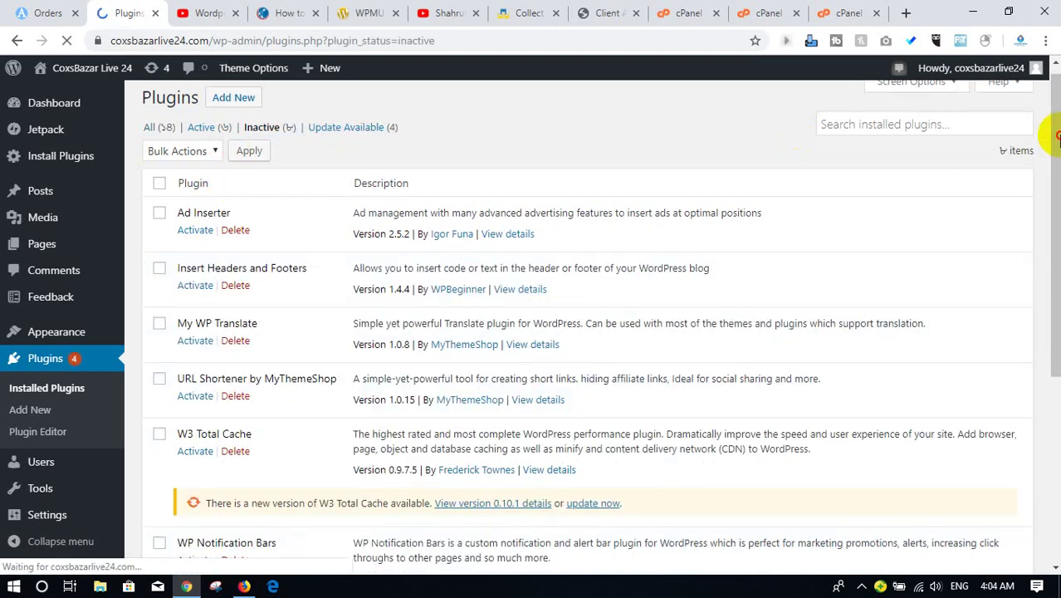
pyautogui.moveTo(1057, 166); pyautogui.dragTo(1054, 129)
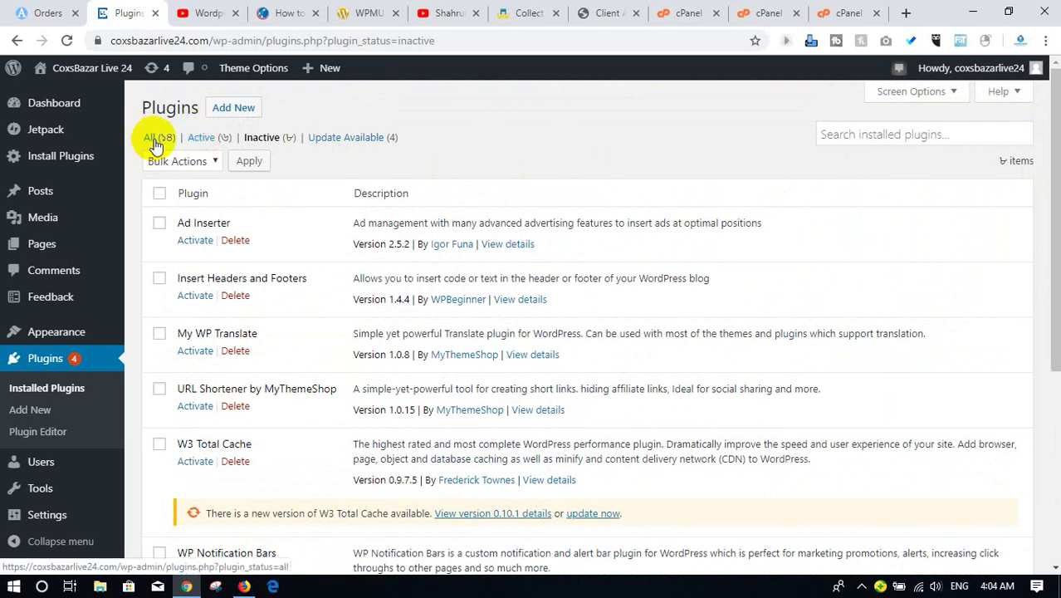
# Check the zip's upload progress in cPanel, reopen the wp-content/plugins folder and look for the uploaded file.
pyautogui.click(848, 12)
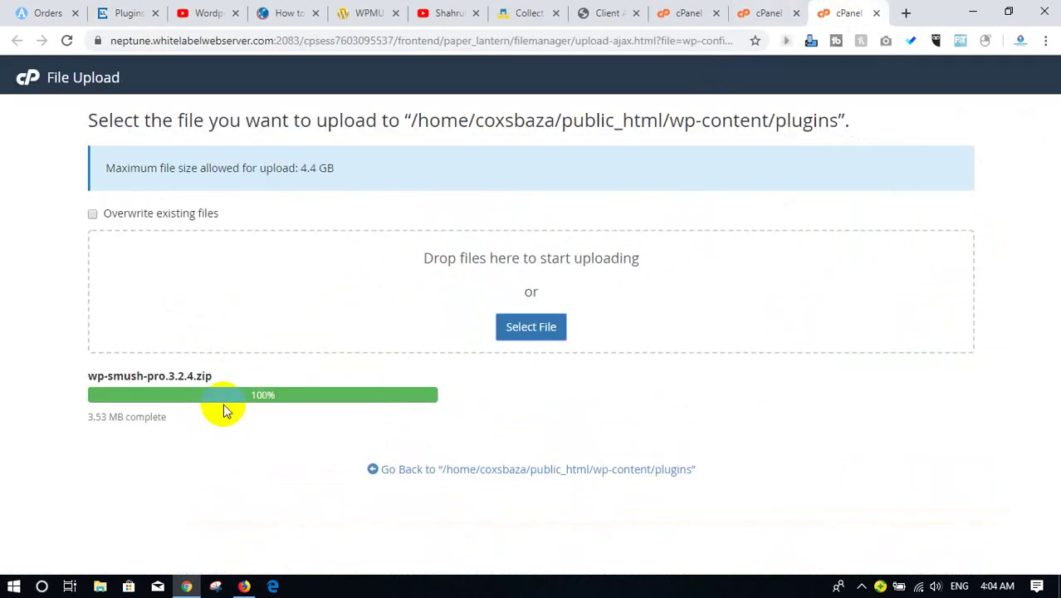
pyautogui.moveTo(206, 399); pyautogui.dragTo(346, 402)
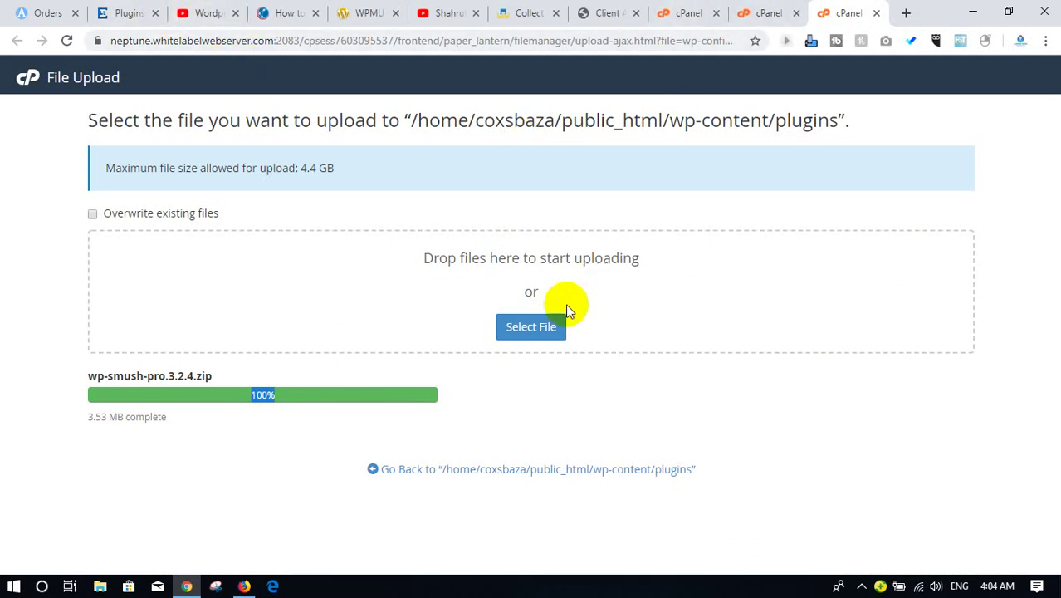
pyautogui.click(760, 10)
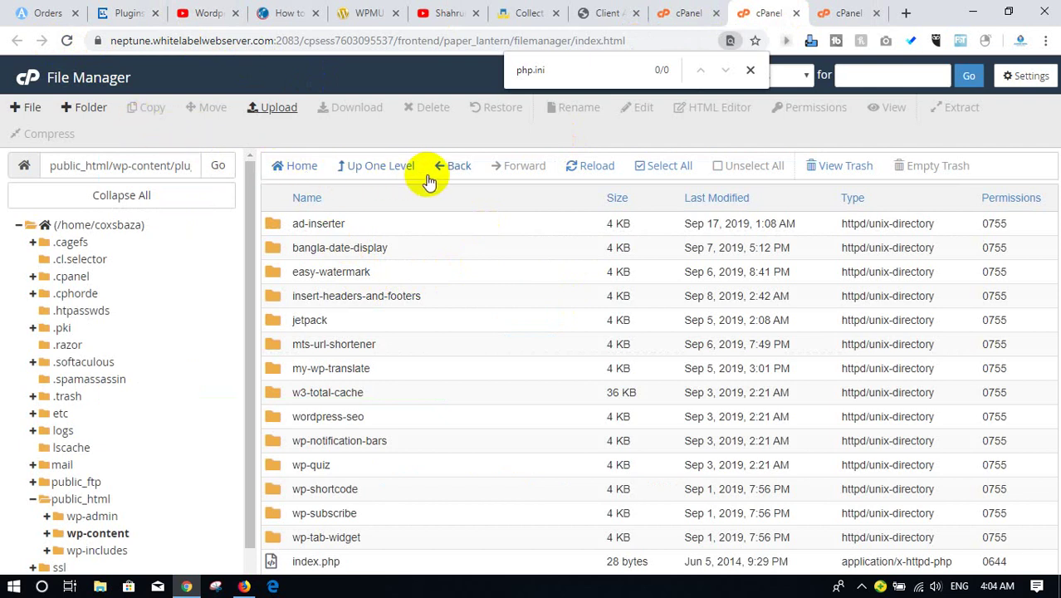
pyautogui.click(390, 179)
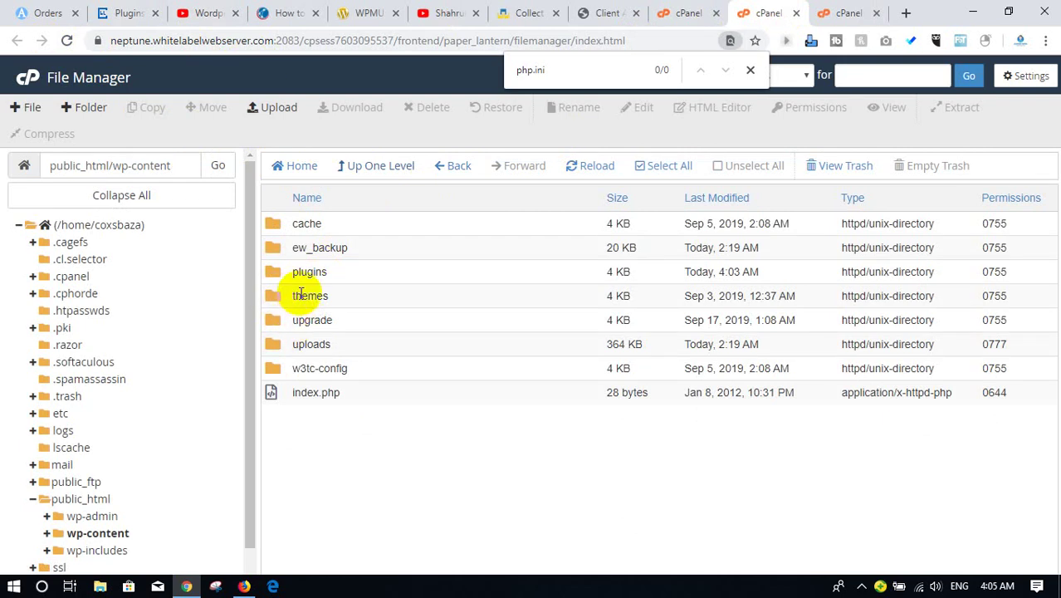
pyautogui.click(318, 275)
pyautogui.click(318, 276)
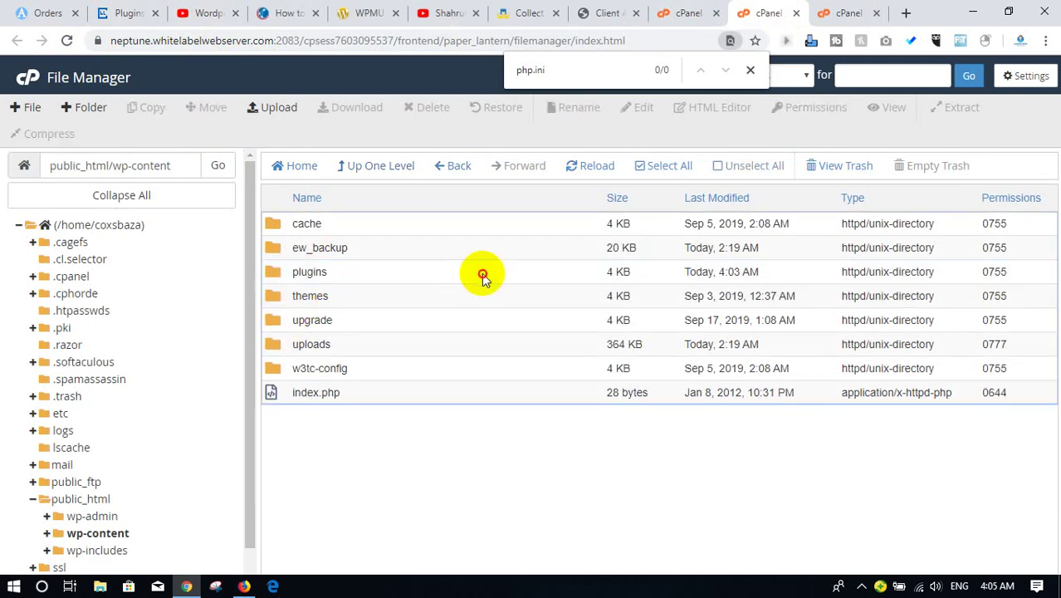
pyautogui.doubleClick(482, 272)
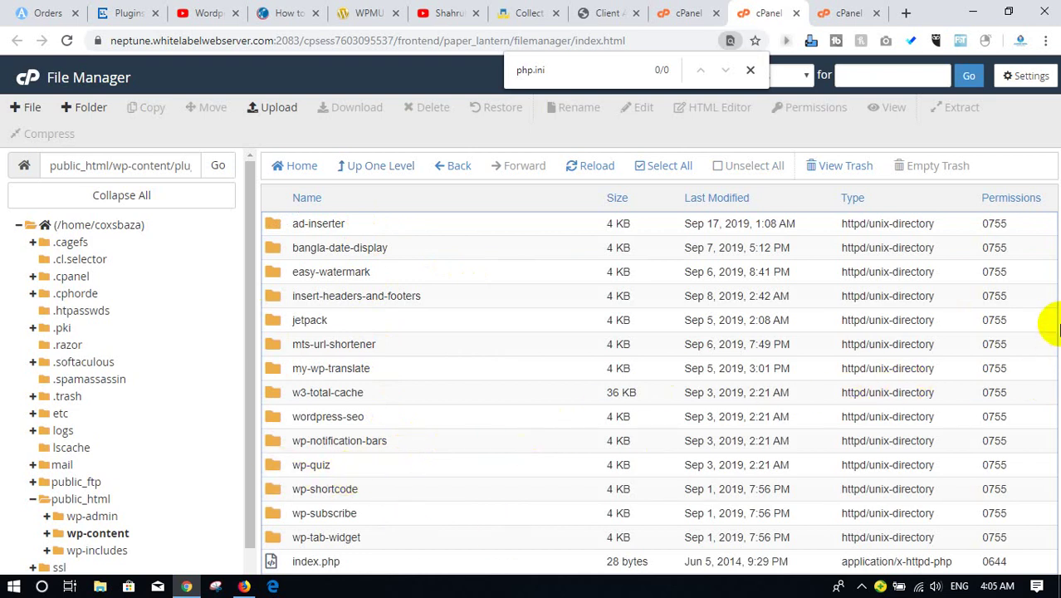
pyautogui.hotkey('ctrl', 'a')
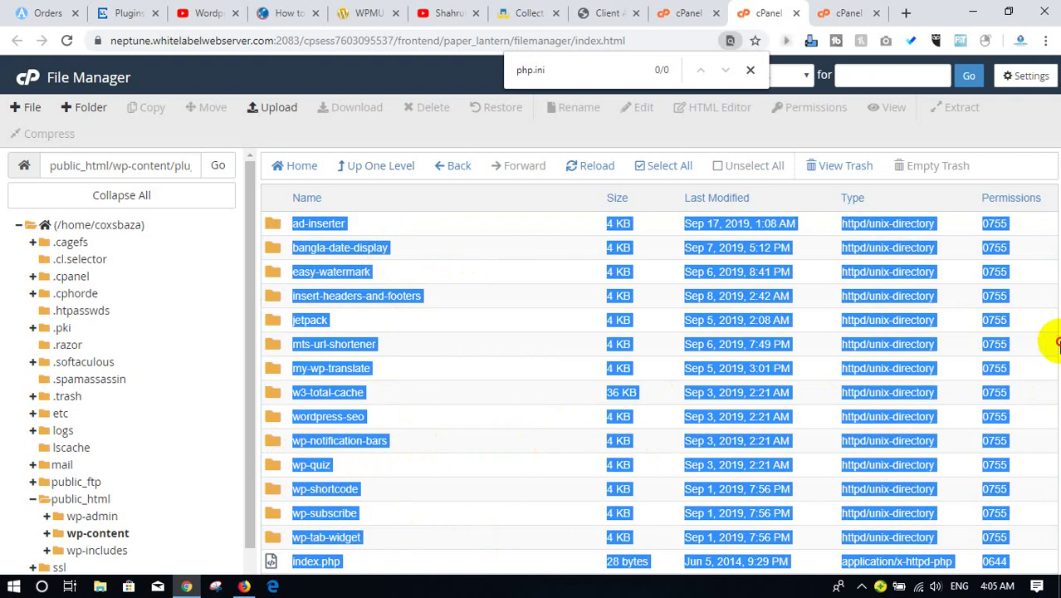
pyautogui.click(1054, 370)
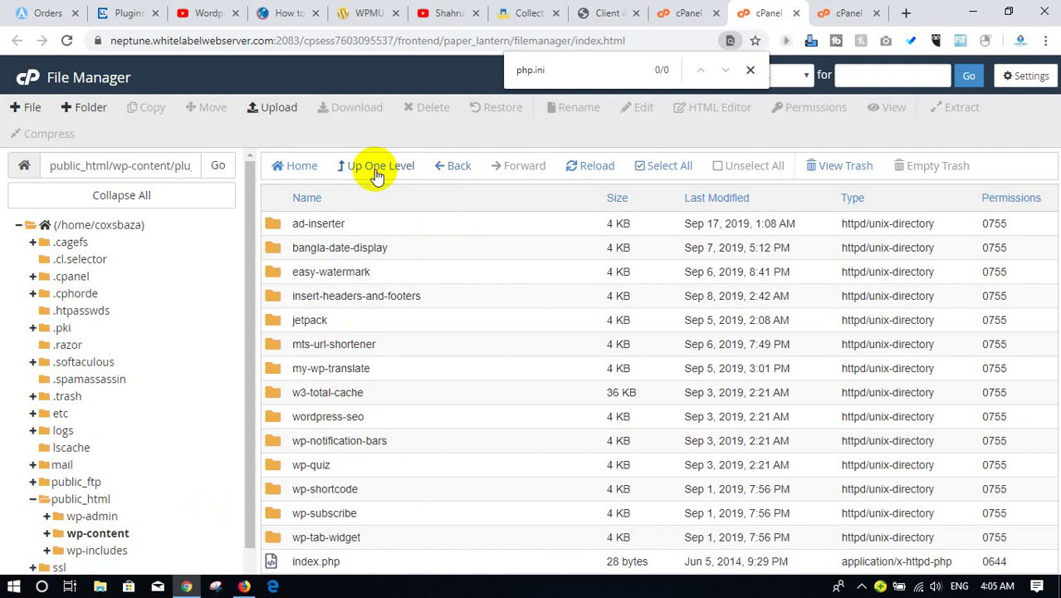
# Start another file upload to wp-content/plugins and, in the file chooser, extract wp-smush-pro.3.2.4.zip into its own folder in Downloads.
pyautogui.click(282, 118)
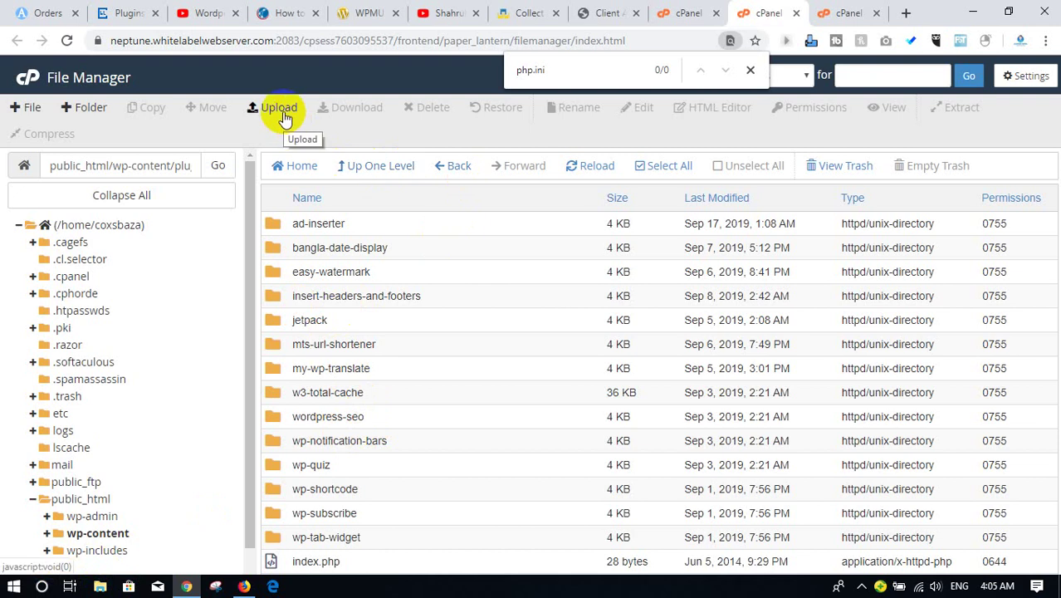
pyautogui.click(282, 120)
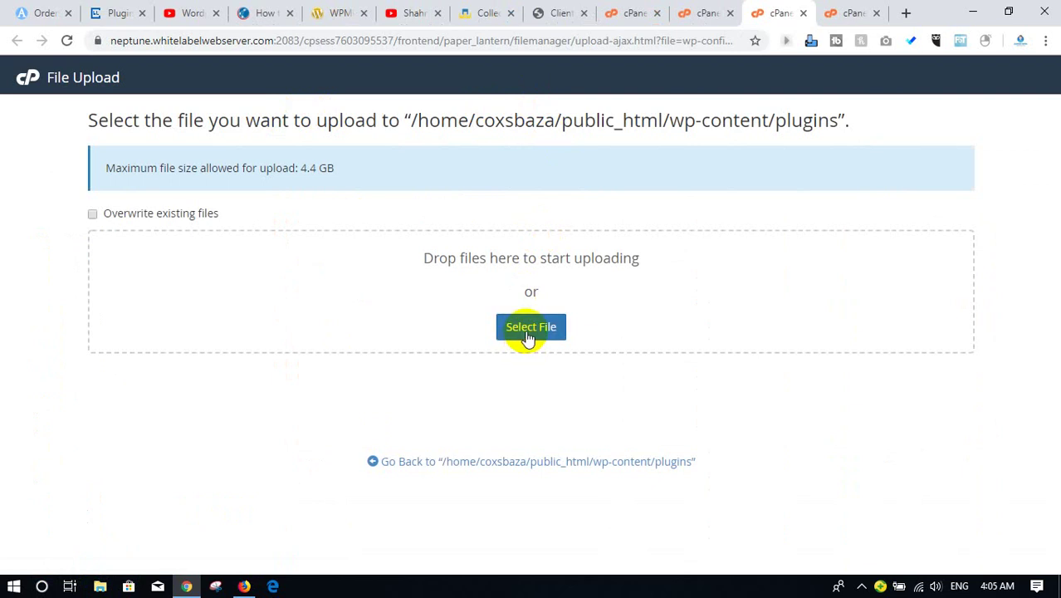
pyautogui.click(526, 332)
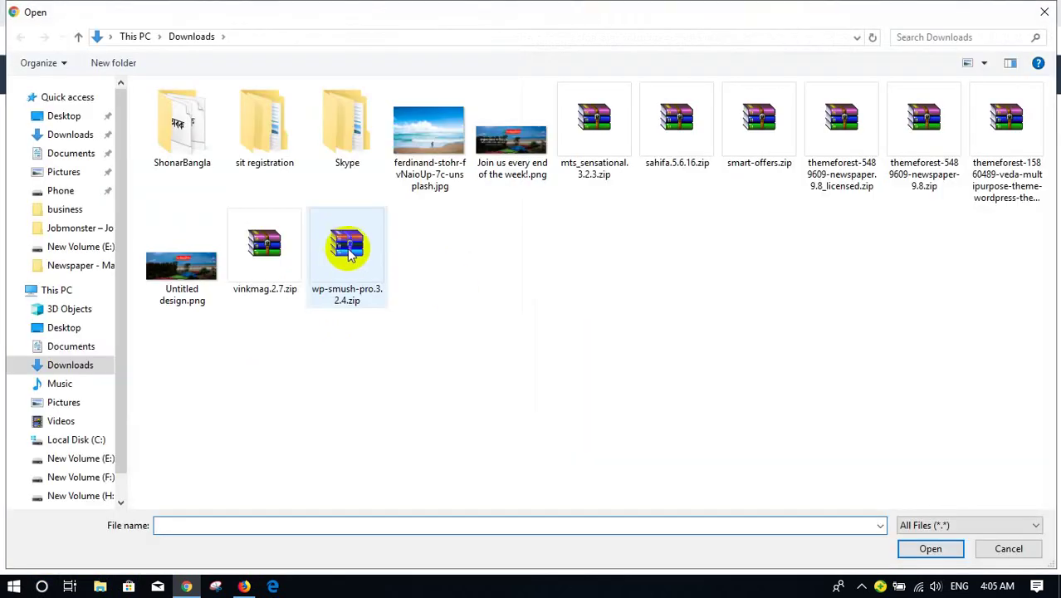
pyautogui.click(350, 255)
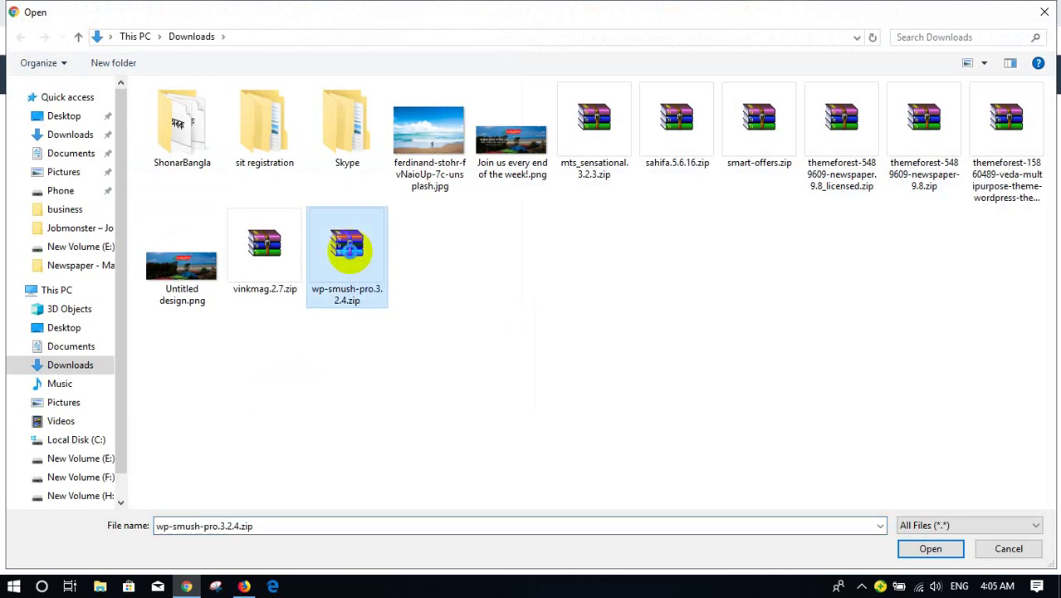
pyautogui.rightClick(350, 256)
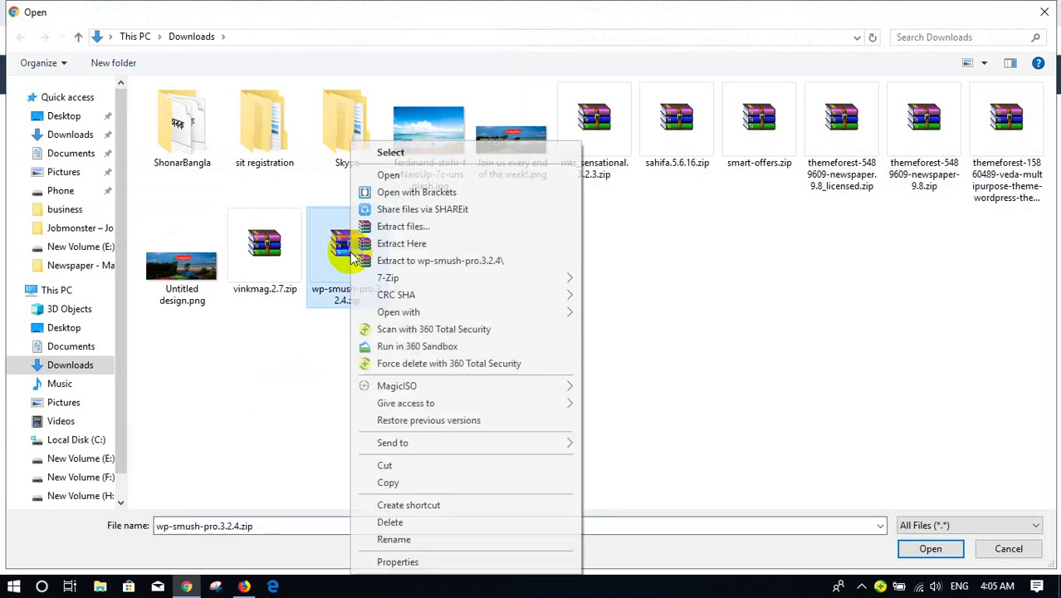
pyautogui.click(410, 265)
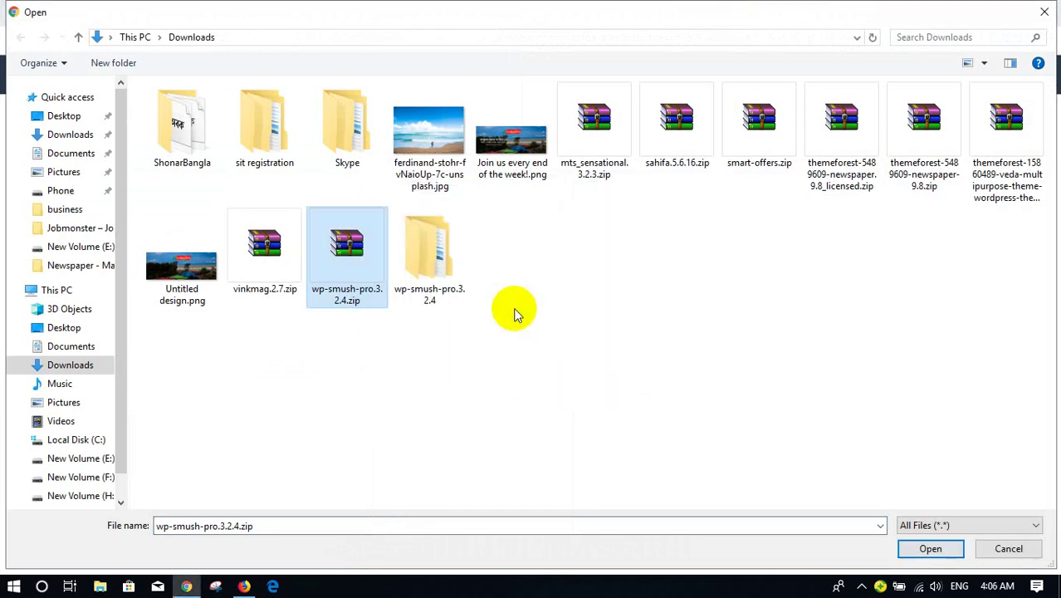
# Look inside the extracted wp-smush-pro.3.2.4 folder and its wp-smush-pro subfolder, and close the file chooser without choosing anything.
pyautogui.click(530, 255)
pyautogui.doubleClick(428, 265)
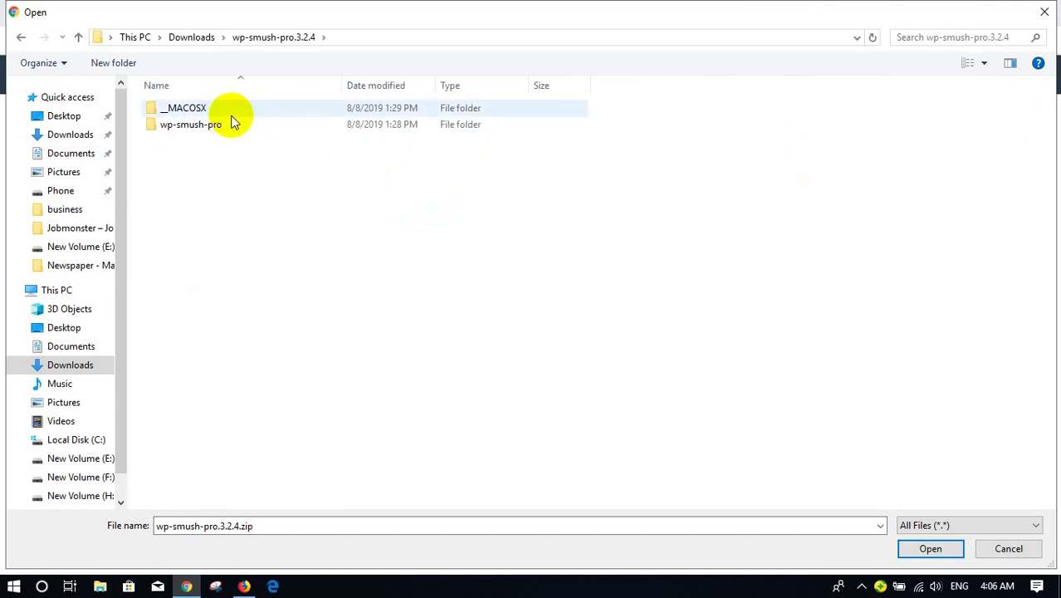
pyautogui.doubleClick(225, 124)
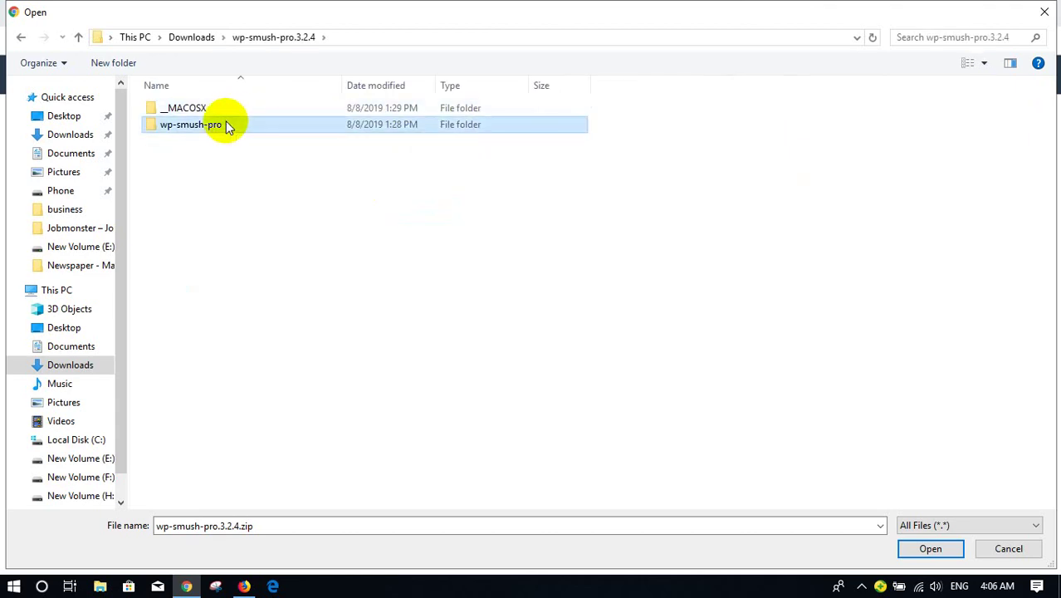
pyautogui.click(76, 42)
pyautogui.click(928, 552)
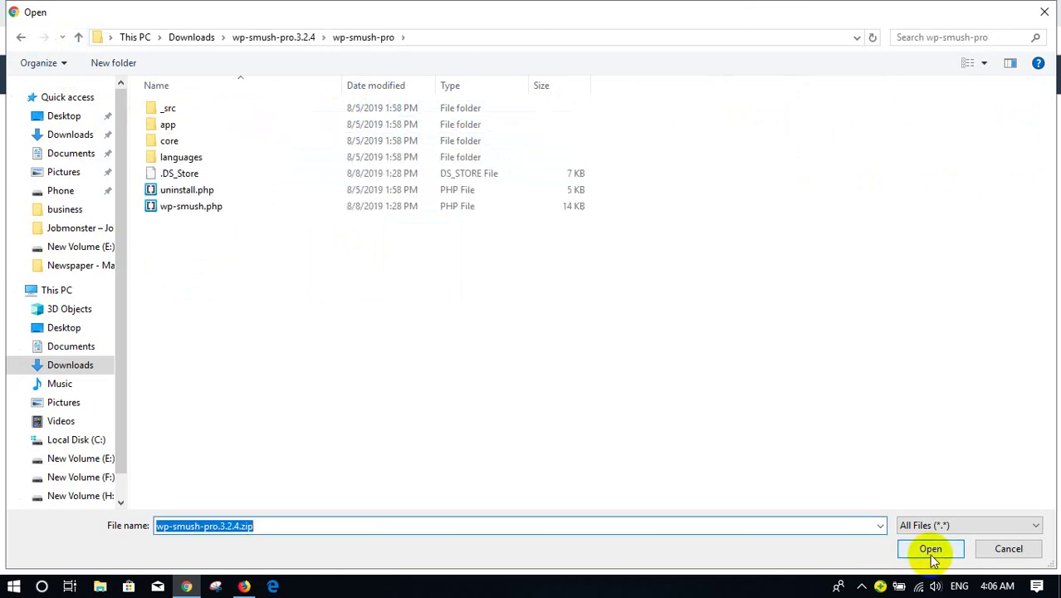
pyautogui.click(1043, 11)
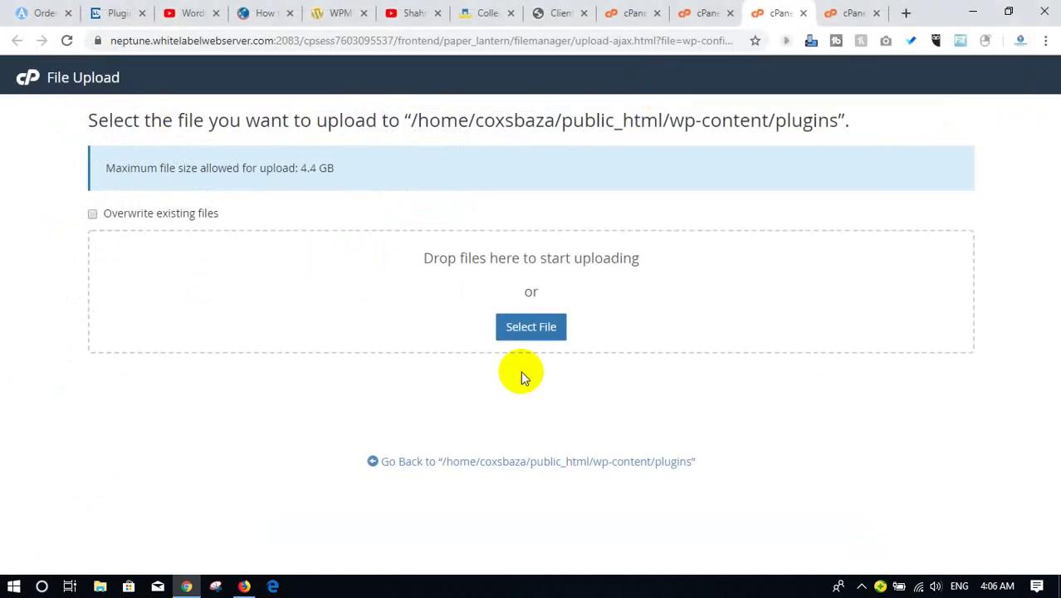
# Try to upload wp-smush-pro.3.2.4.zip to the plugins folder again, decline overwriting the existing file and close the upload page.
pyautogui.click(539, 332)
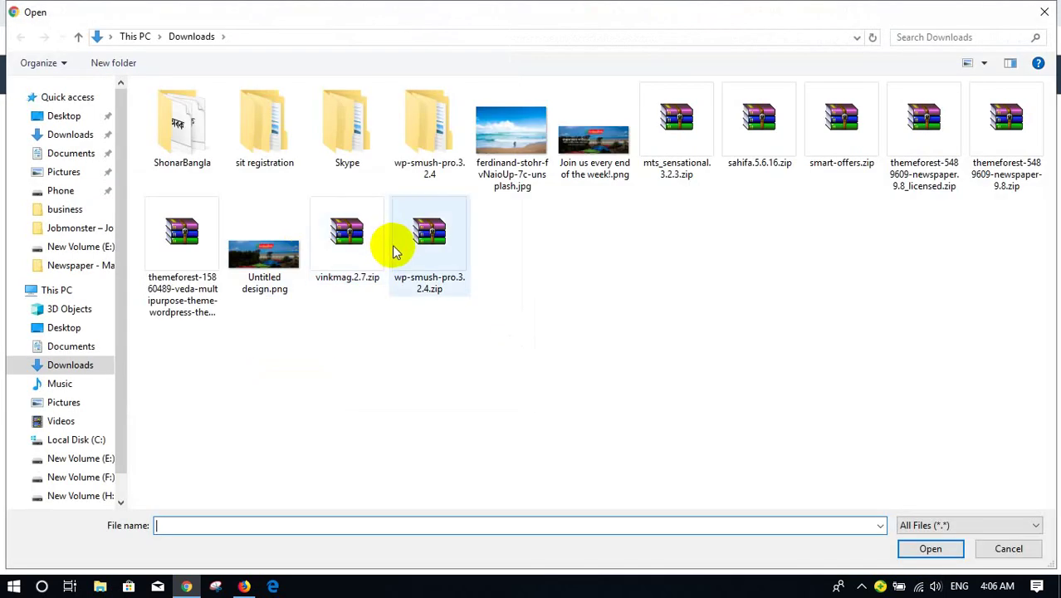
pyautogui.click(396, 249)
pyautogui.click(930, 548)
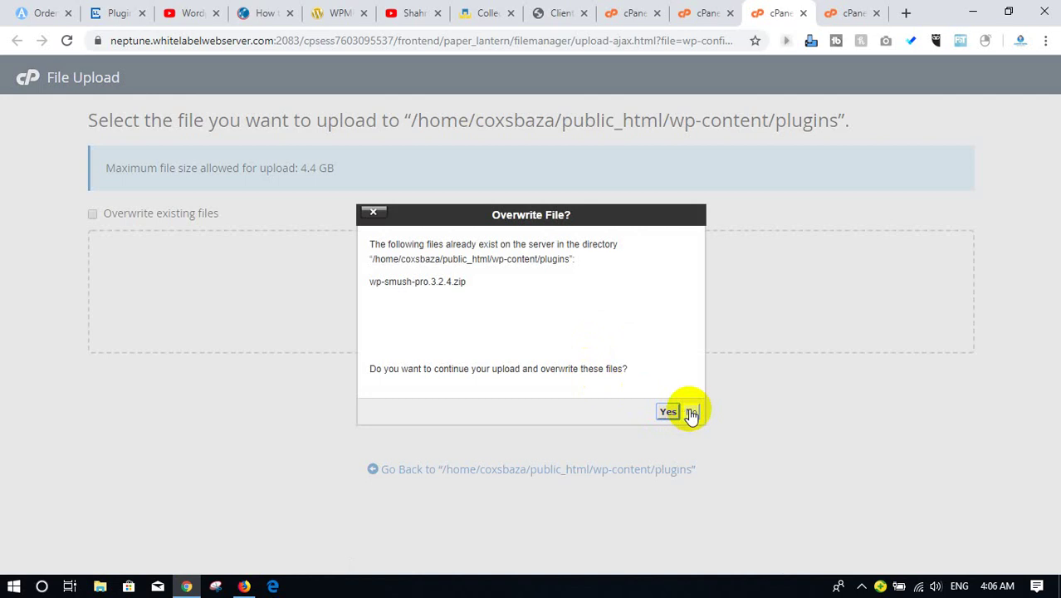
pyautogui.click(691, 413)
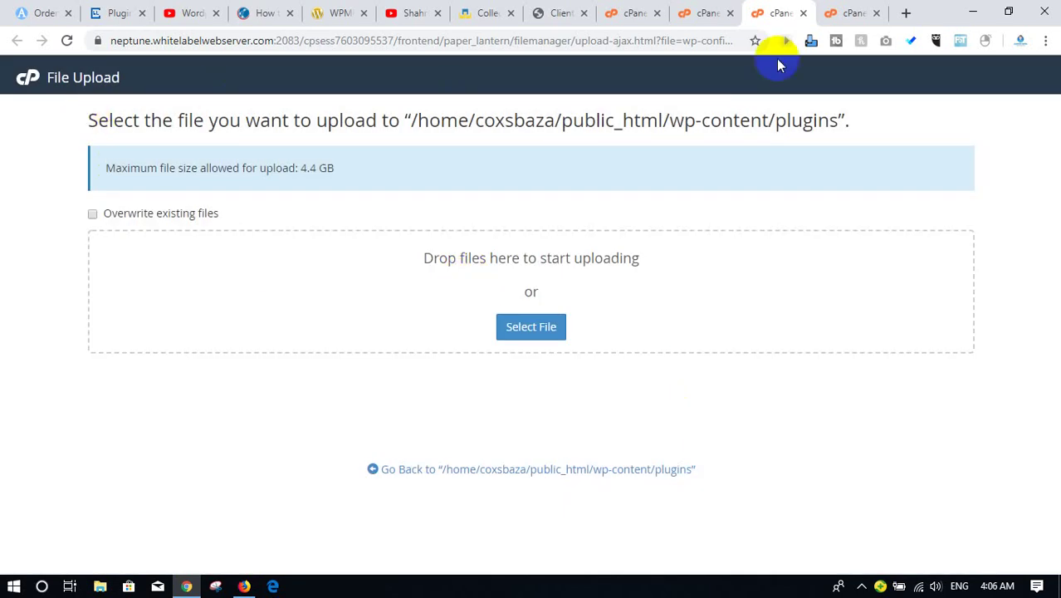
pyautogui.click(803, 14)
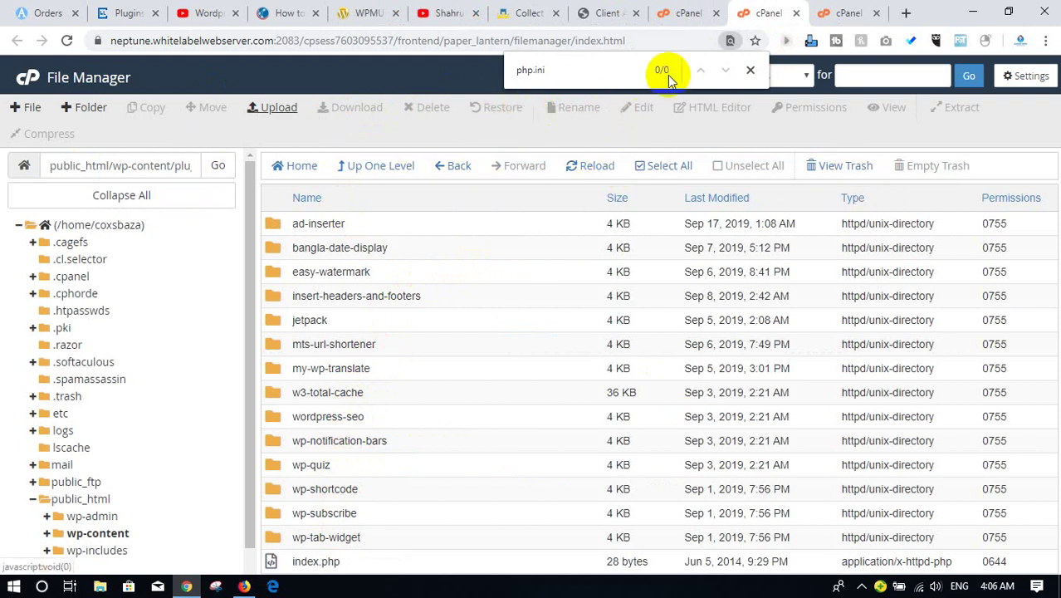
# Close the page search and sort the plugins folder by name to locate the uploaded wp-smush-pro.3.2.4.zip.
pyautogui.click(750, 70)
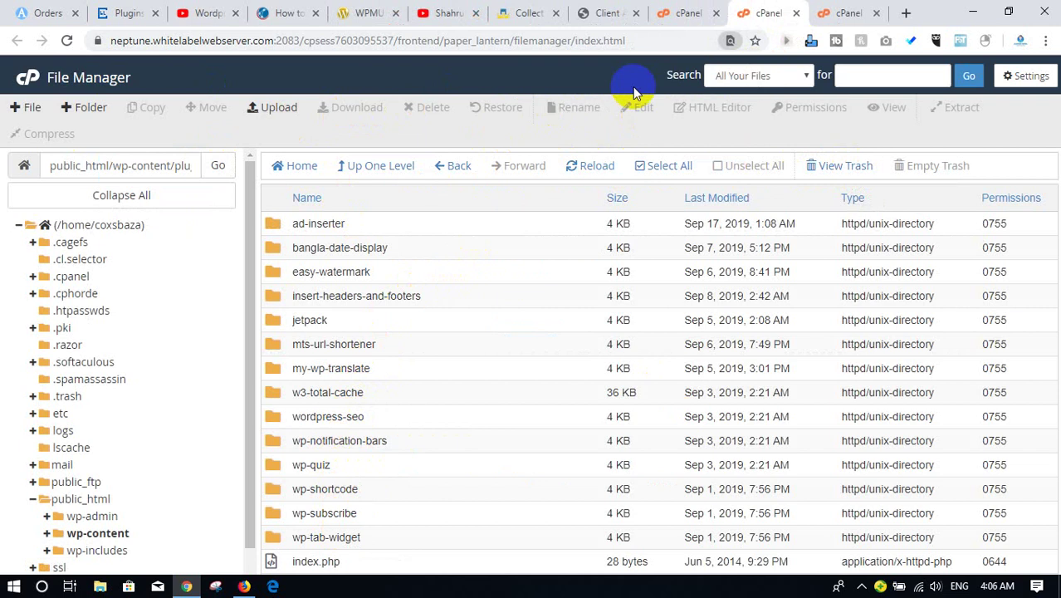
pyautogui.click(469, 207)
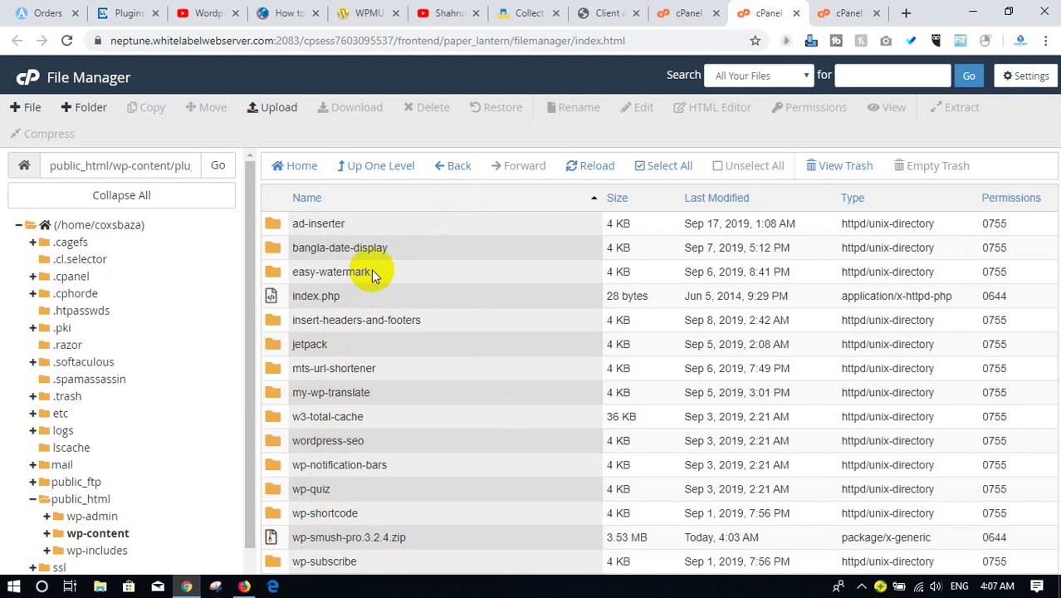
pyautogui.click(415, 297)
pyautogui.click(376, 491)
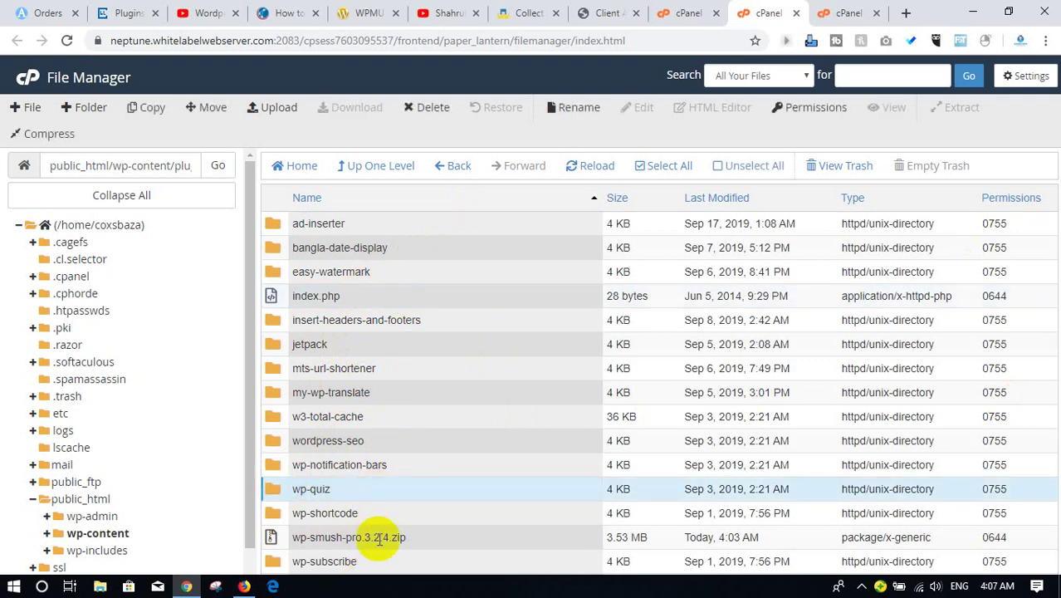
# Extract wp-smush-pro.3.2.4.zip into /public_html/wp-content/plugins, look through the extraction results and close them.
pyautogui.click(378, 539)
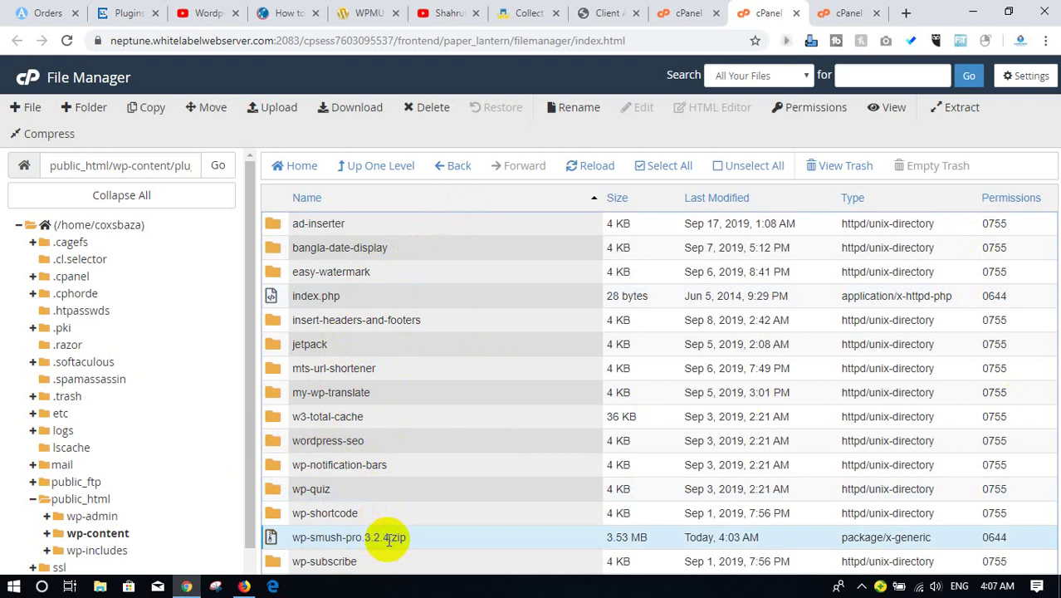
pyautogui.rightClick(384, 540)
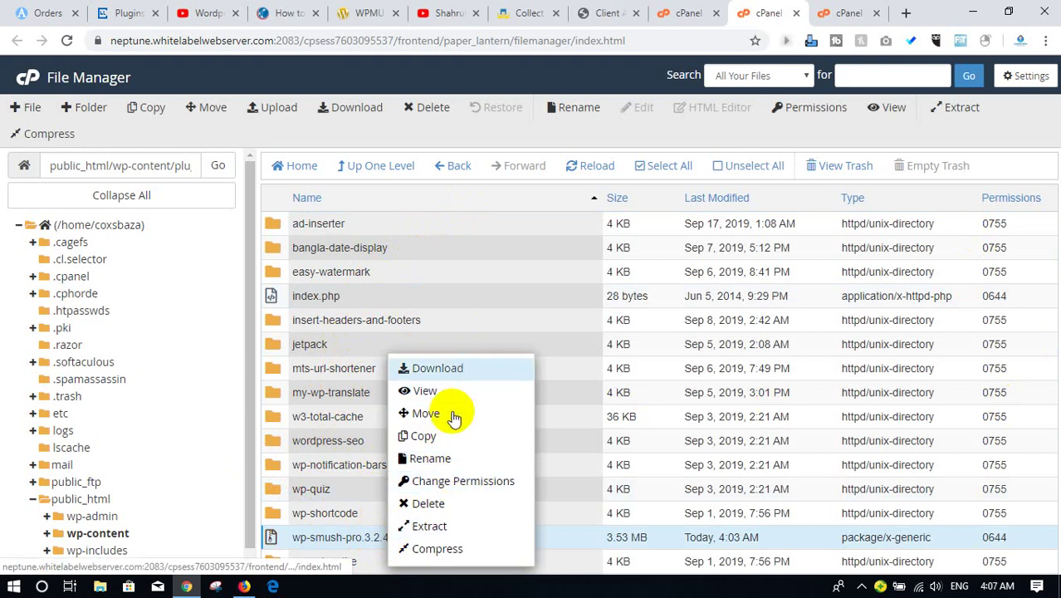
pyautogui.click(274, 538)
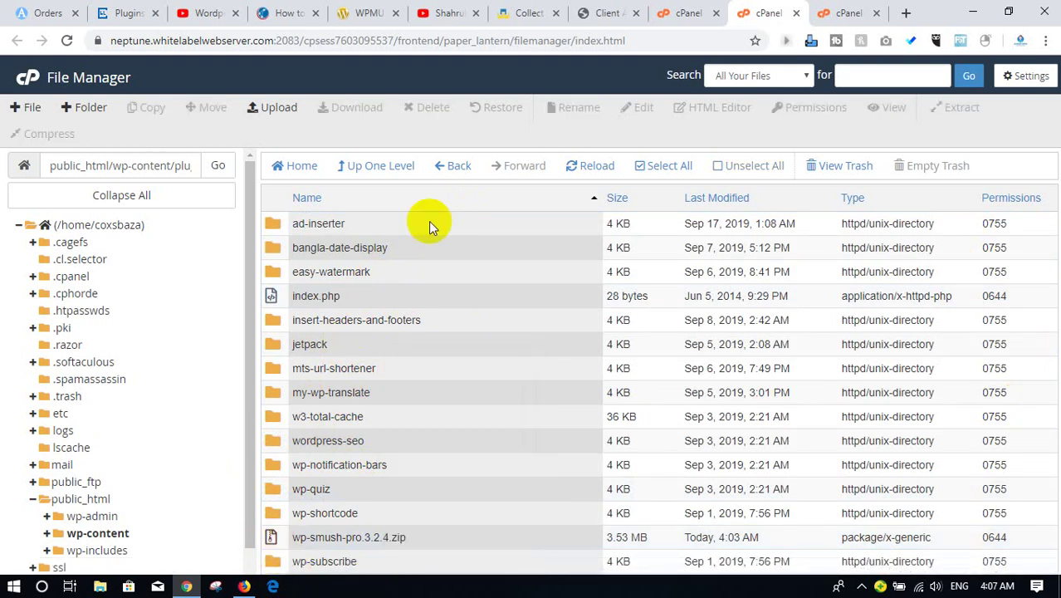
pyautogui.click(488, 539)
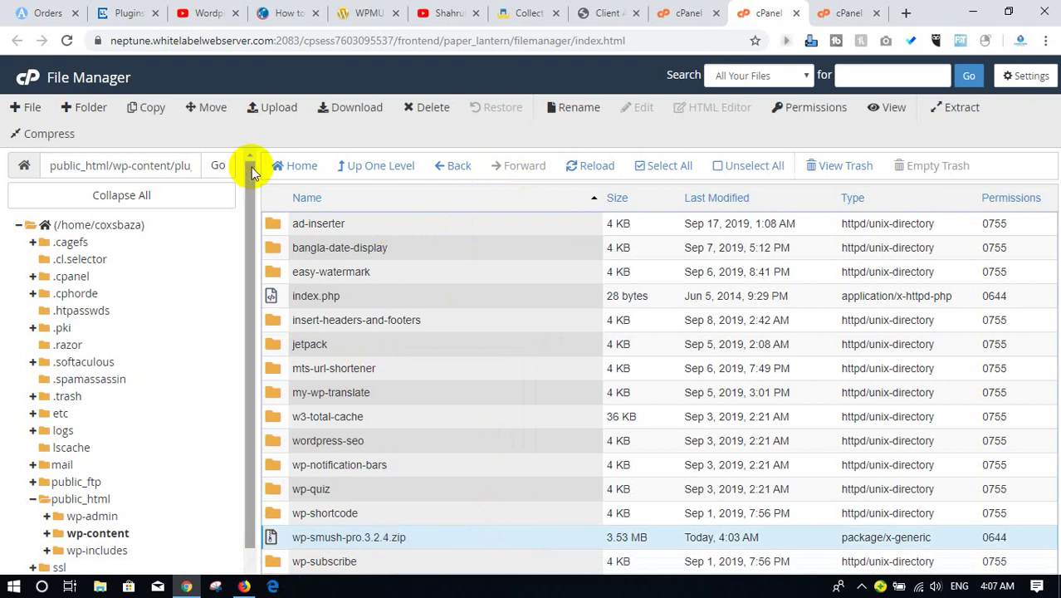
pyautogui.click(938, 110)
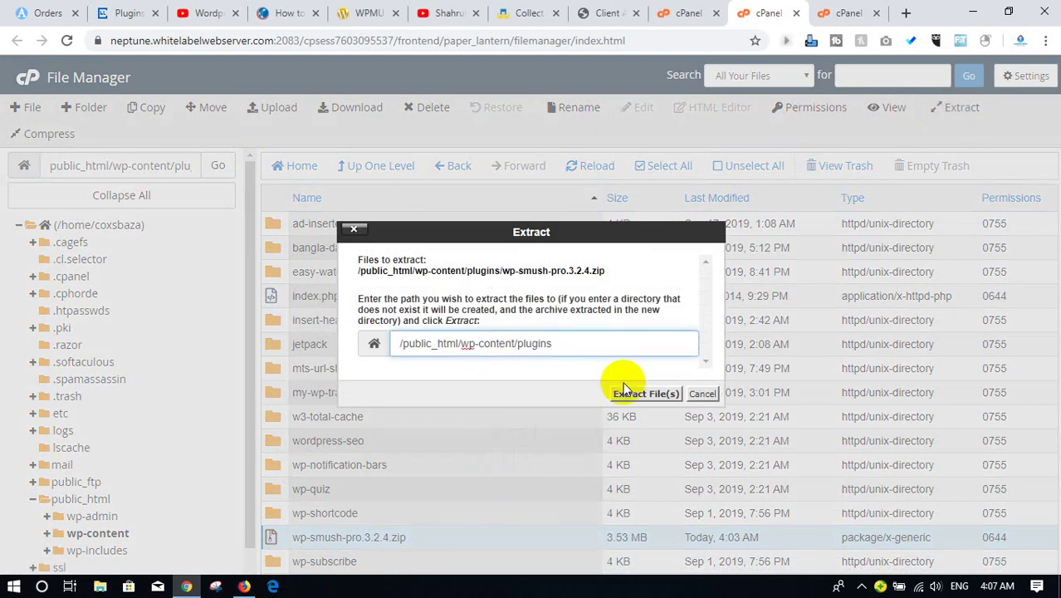
pyautogui.click(647, 395)
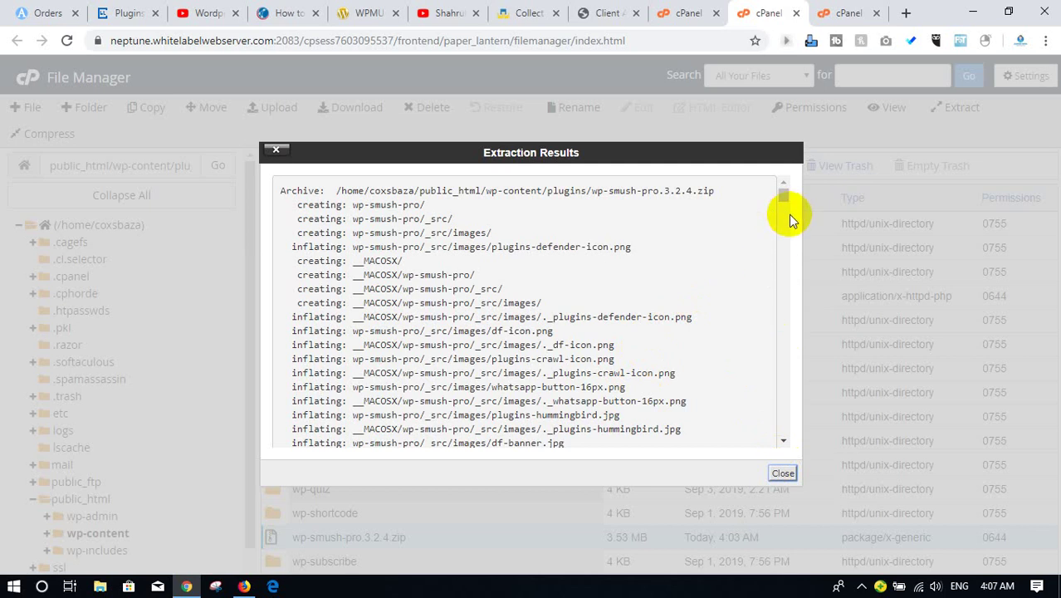
pyautogui.moveTo(784, 194); pyautogui.dragTo(784, 428)
pyautogui.click(767, 473)
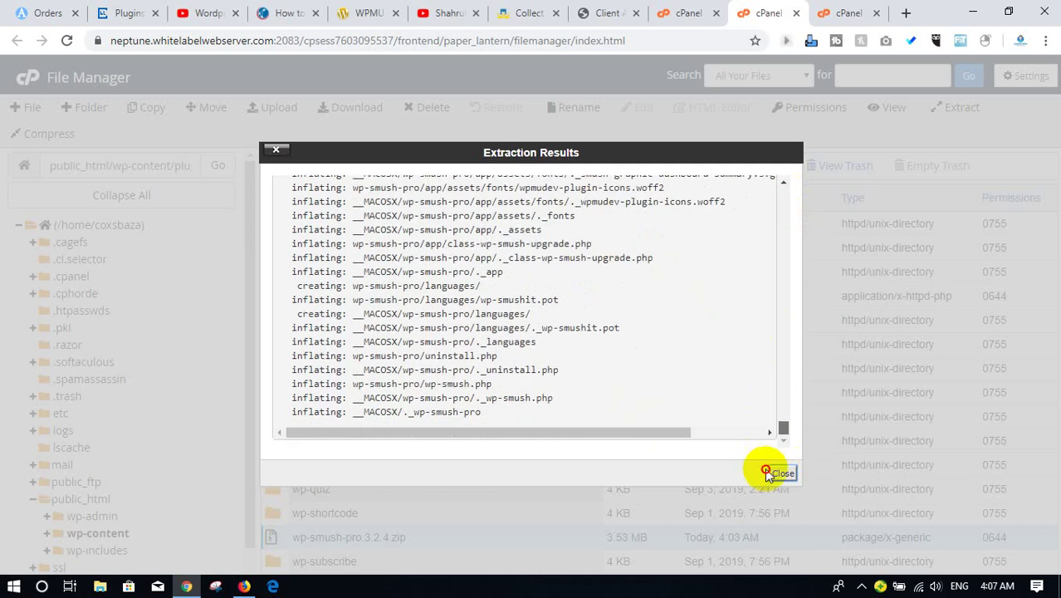
pyautogui.click(767, 473)
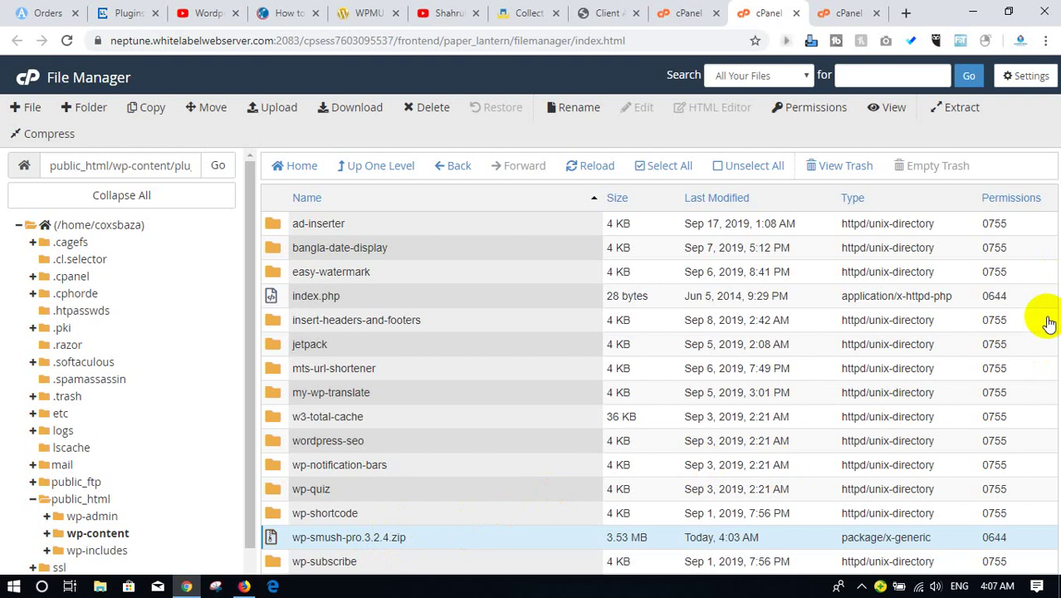
# Reload the plugins folder listing and look for the extracted wp-smush-pro folder.
pyautogui.moveTo(1044, 571); pyautogui.dragTo(599, 334)
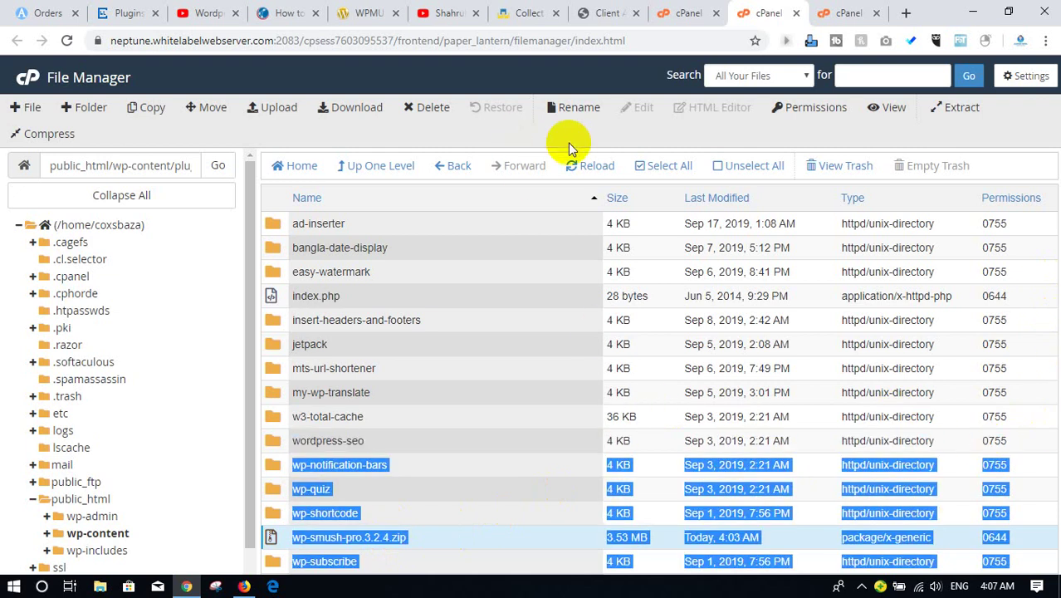
pyautogui.click(665, 140)
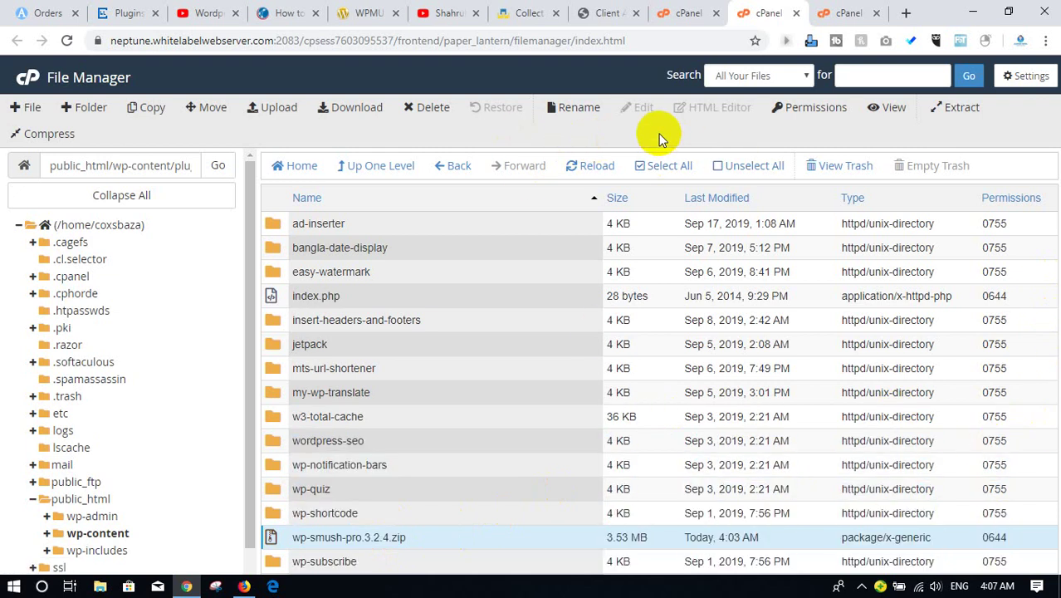
pyautogui.click(596, 166)
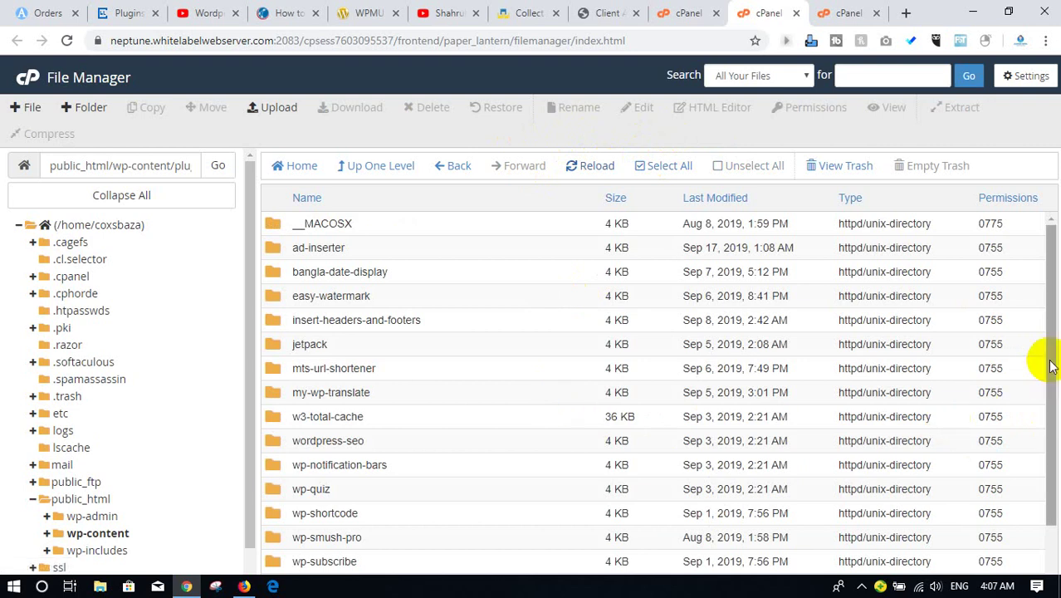
pyautogui.scroll(-2, 1042, 362)
pyautogui.moveTo(1044, 339); pyautogui.dragTo(1040, 486)
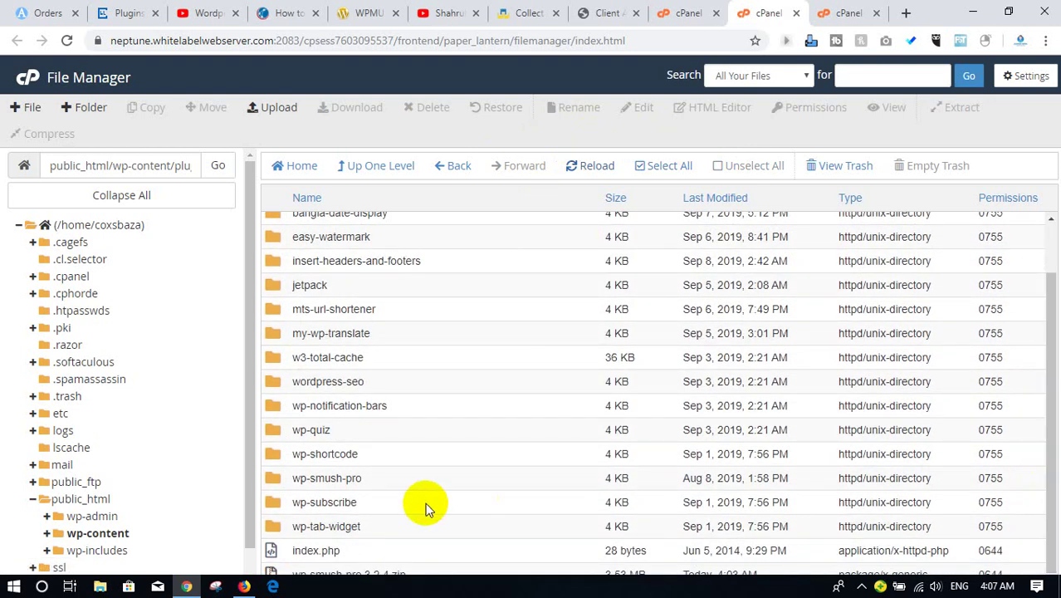
# Switch to the WordPress Plugins page, refresh the inactive plugins list and activate Smush Pro.
pyautogui.click(122, 8)
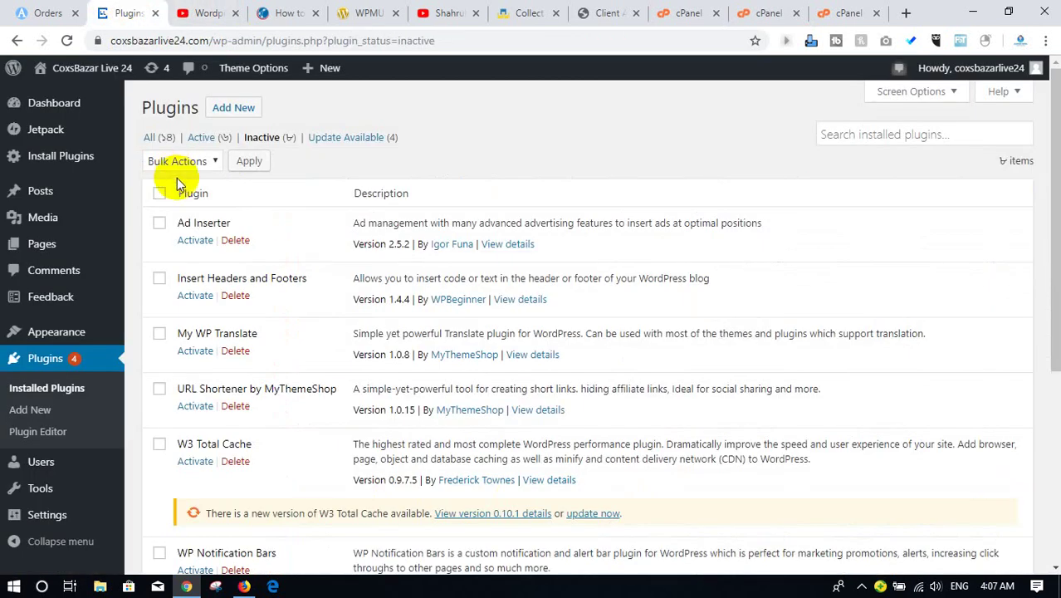
pyautogui.click(68, 42)
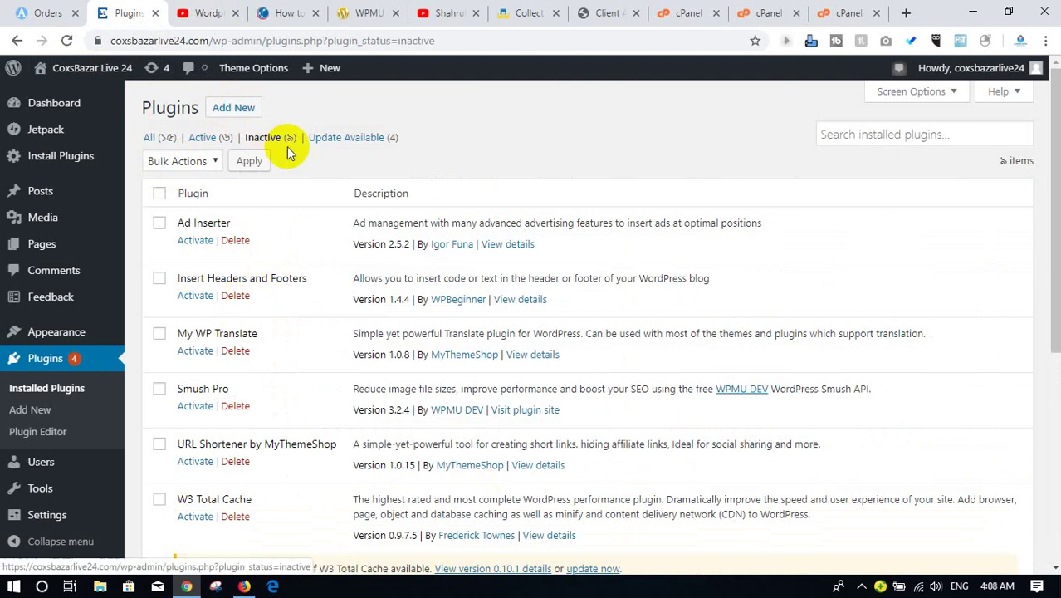
pyautogui.click(200, 407)
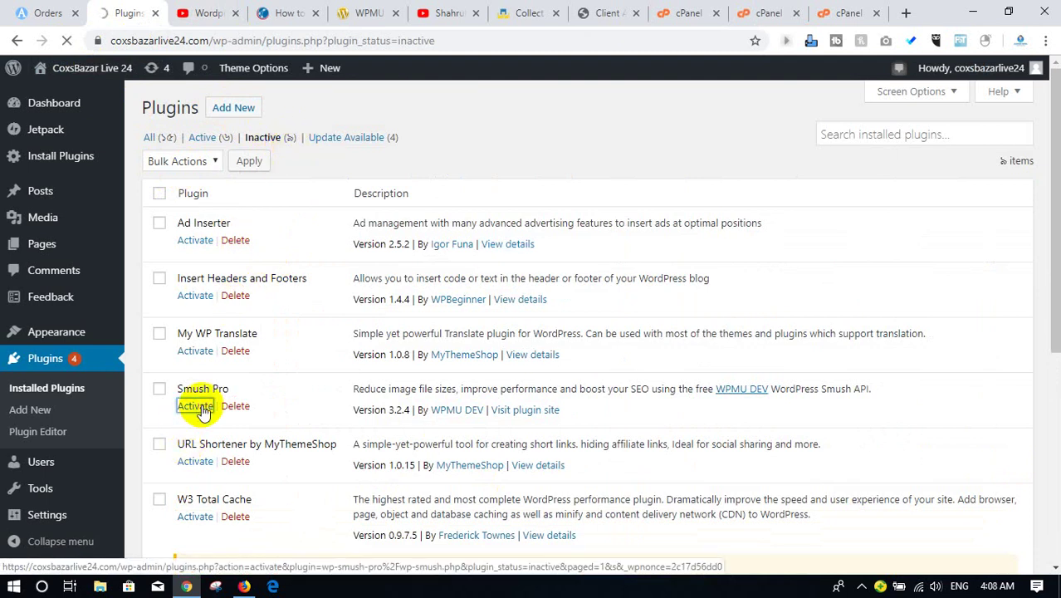